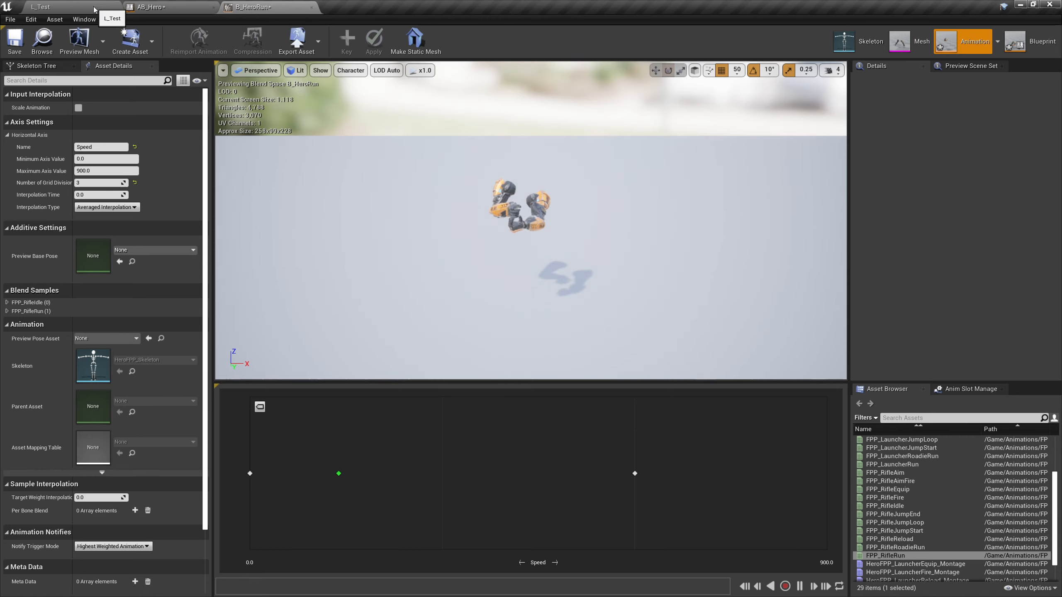
# Open the FPP_RifleRun animation from the Animations/FPP_Animations folder, watch its playback and pause it
pyautogui.click(46, 7)
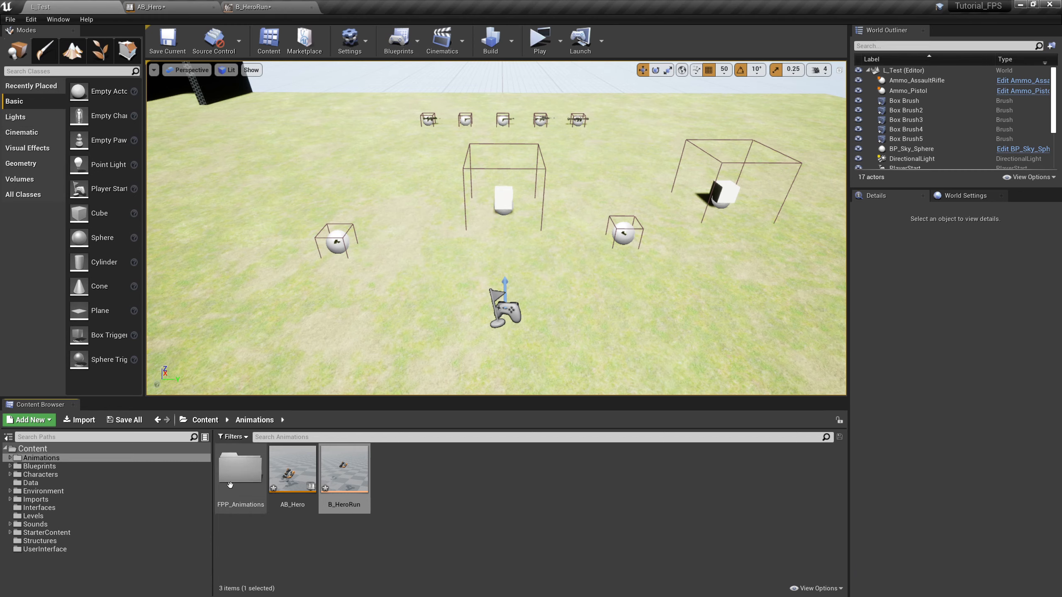
pyautogui.doubleClick(241, 467)
pyautogui.scroll(-2, 677, 523)
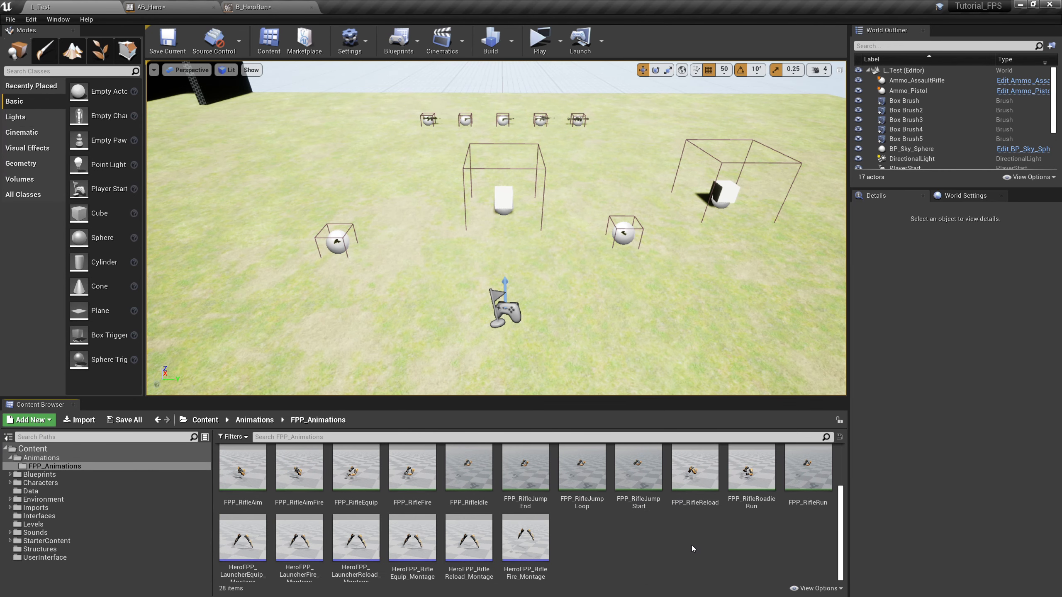
pyautogui.click(807, 472)
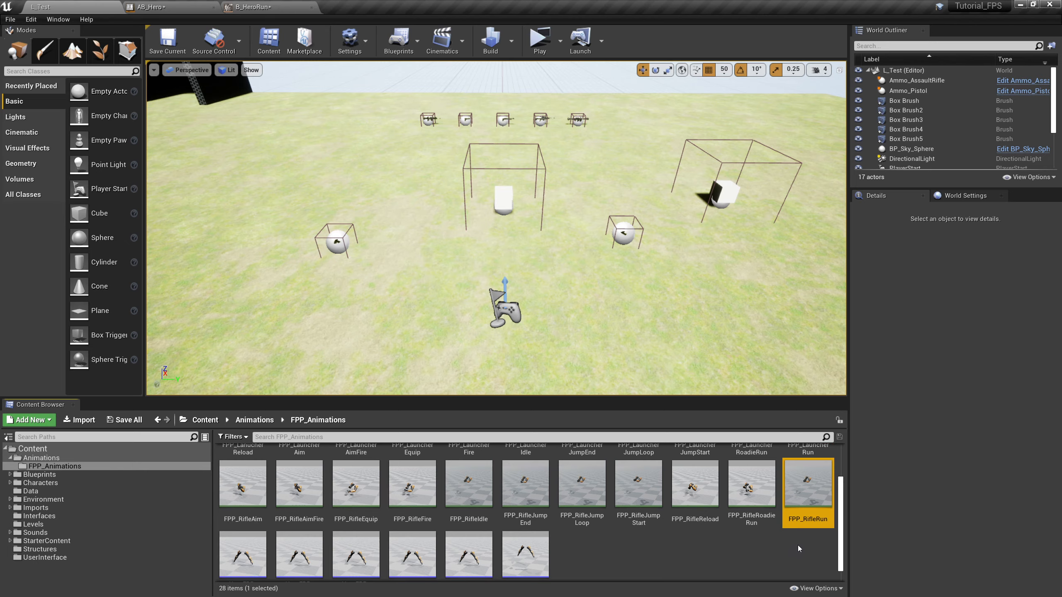
pyautogui.doubleClick(812, 481)
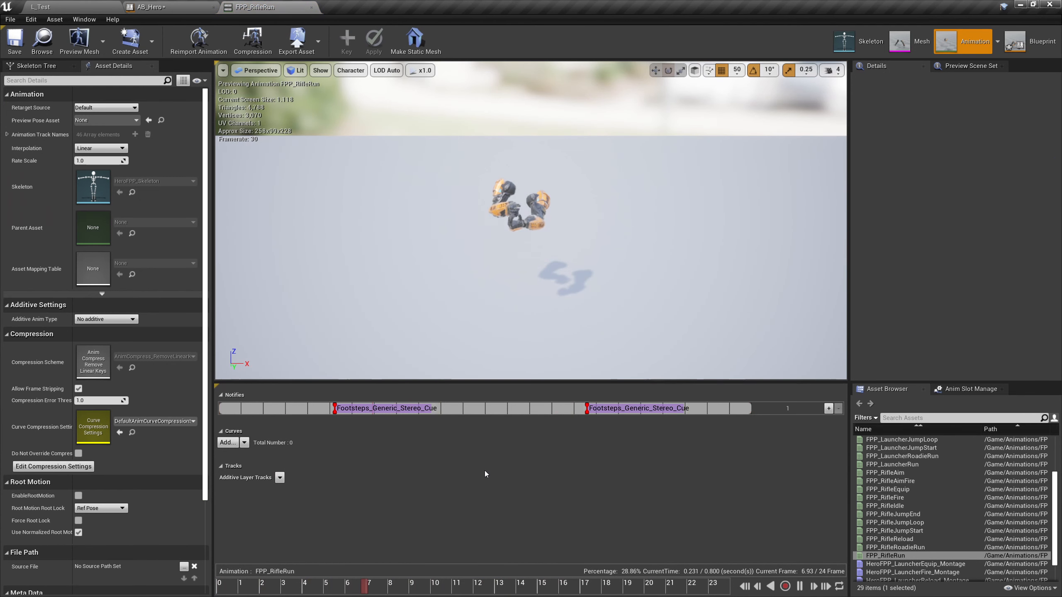
pyautogui.click(800, 589)
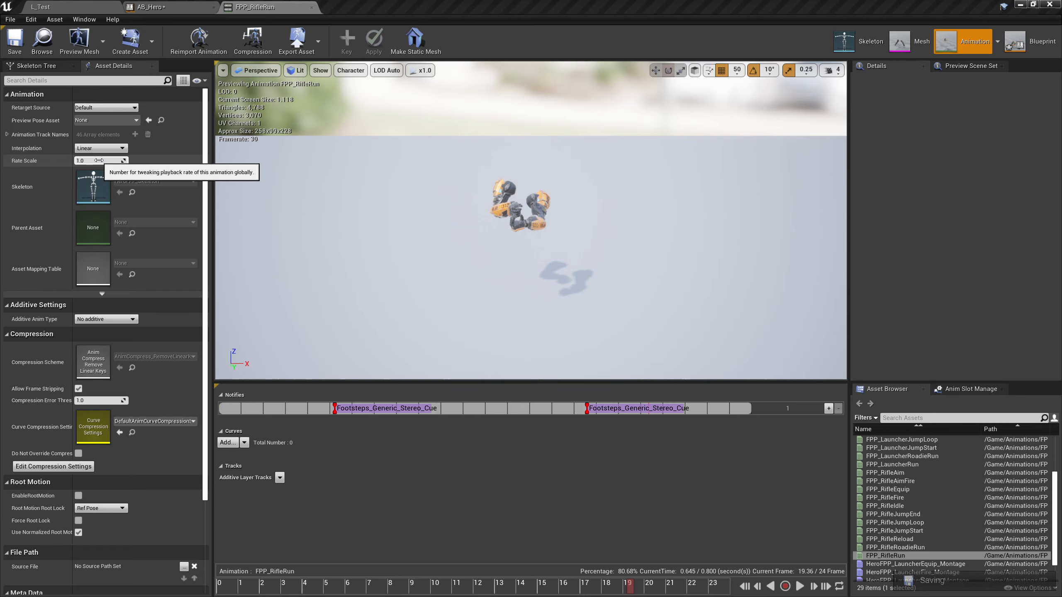
# Duplicate the FPP_RifleRun animation in the Content Browser and name the copy FPP_RifleWalk
pyautogui.click(175, 9)
pyautogui.click(66, 7)
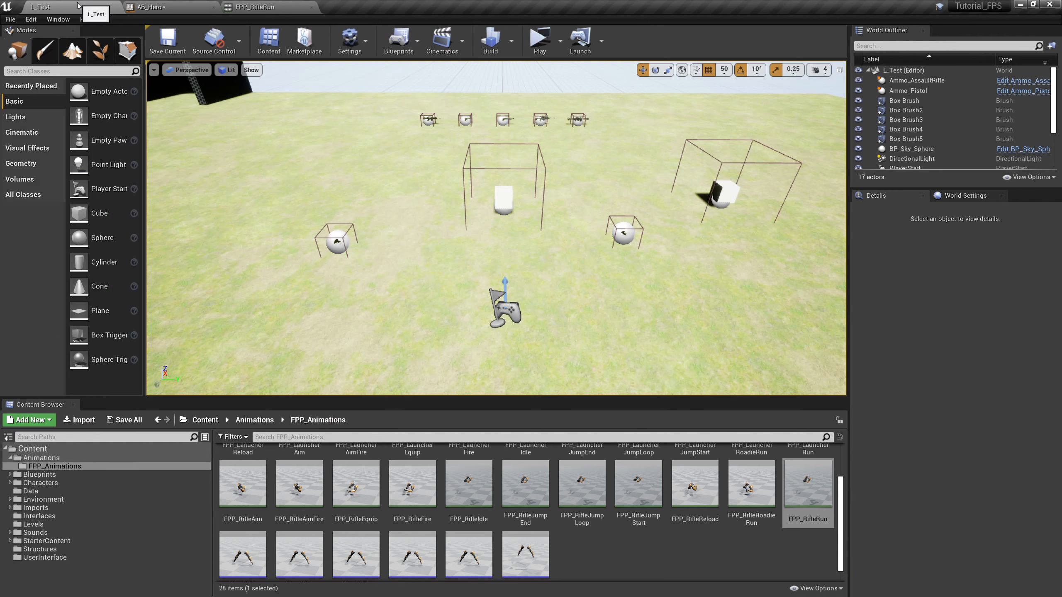
pyautogui.rightClick(806, 499)
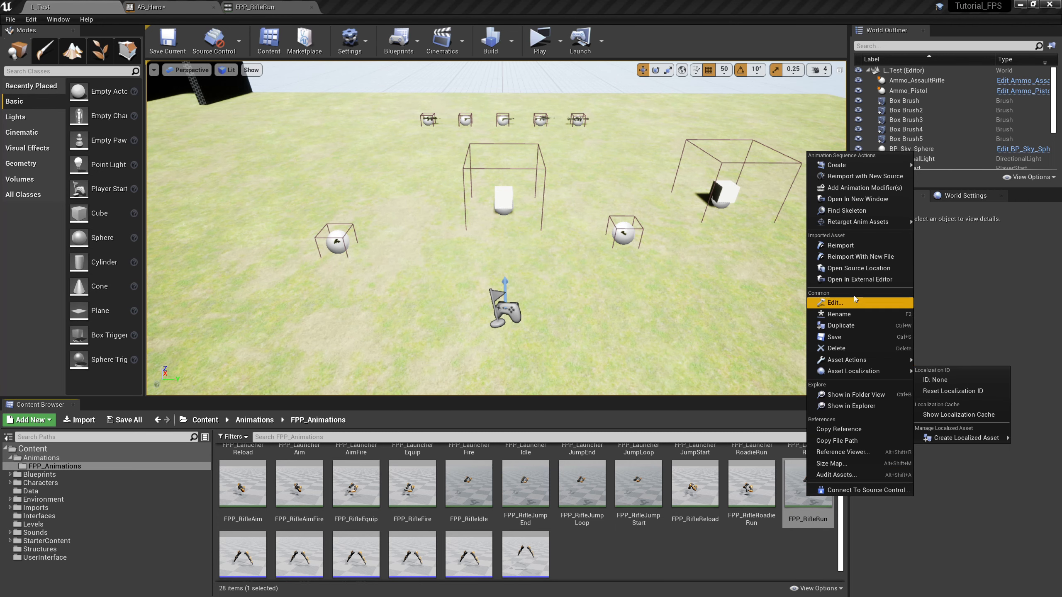
pyautogui.moveTo(850, 219)
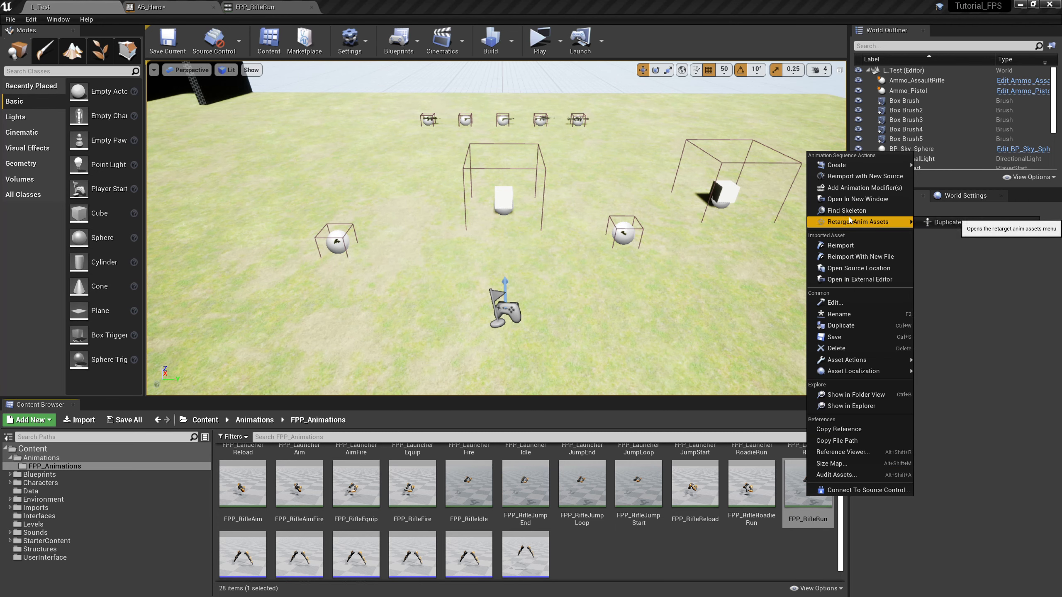
pyautogui.click(839, 326)
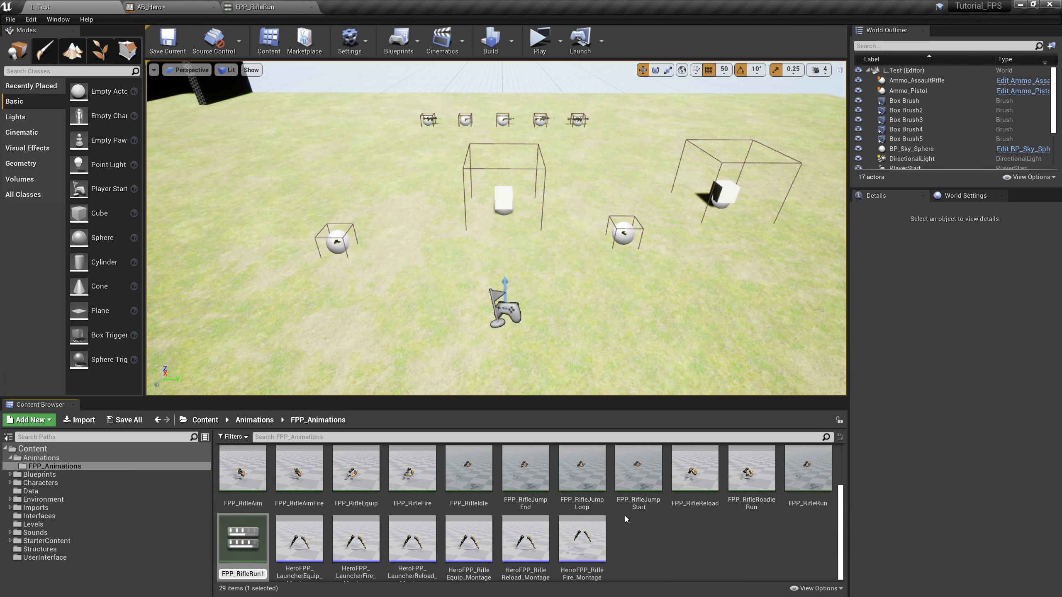
pyautogui.press('BackSpace')
pyautogui.press('BackSpace')
pyautogui.write('Walk')
pyautogui.press('Return')
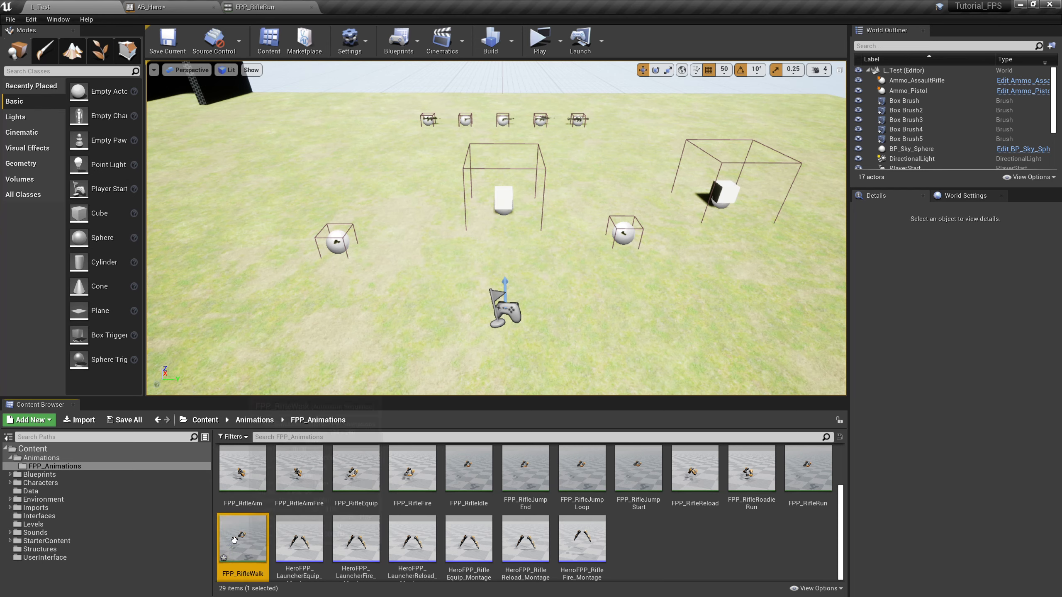
# Duplicate the FPP_RifleWalk animation and name the copy FPP_RifleSprint
pyautogui.rightClick(249, 543)
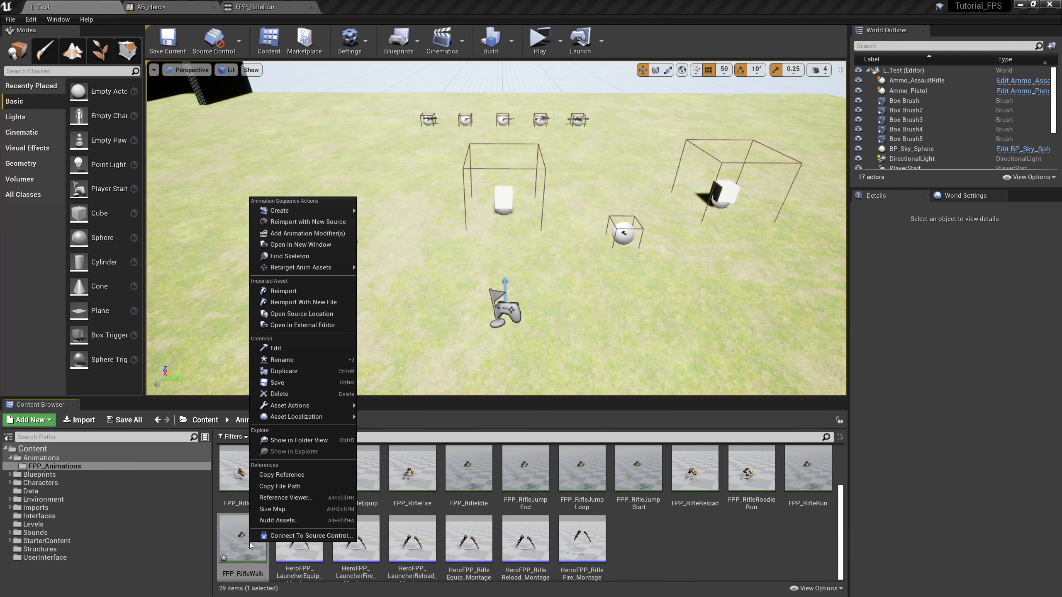
pyautogui.click(302, 372)
pyautogui.press('End')
pyautogui.press('BackSpace')
pyautogui.press('BackSpace')
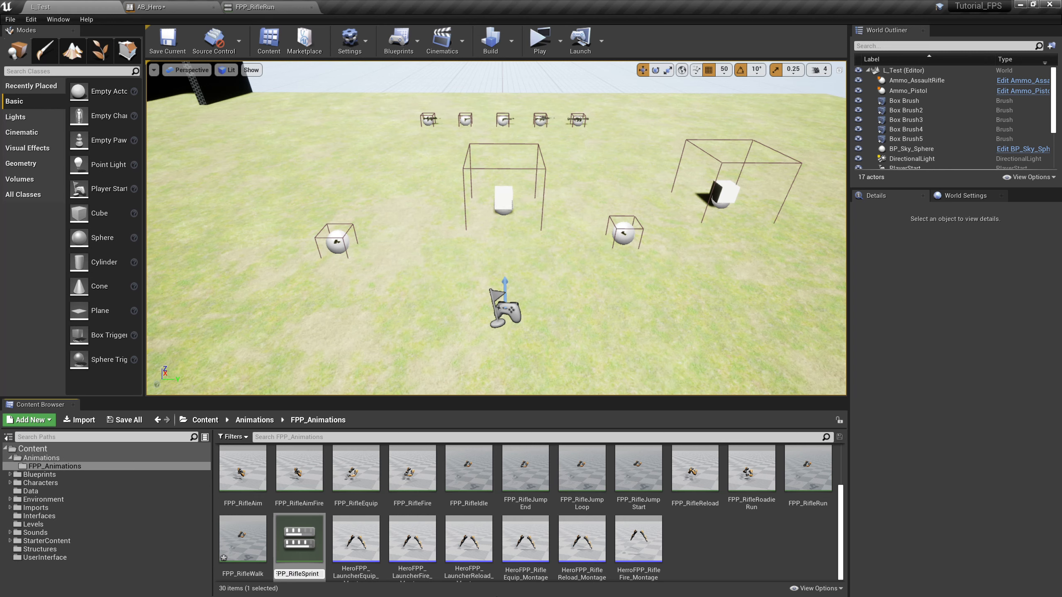
pyautogui.write('Sprint')
pyautogui.press('Return')
pyautogui.click(761, 552)
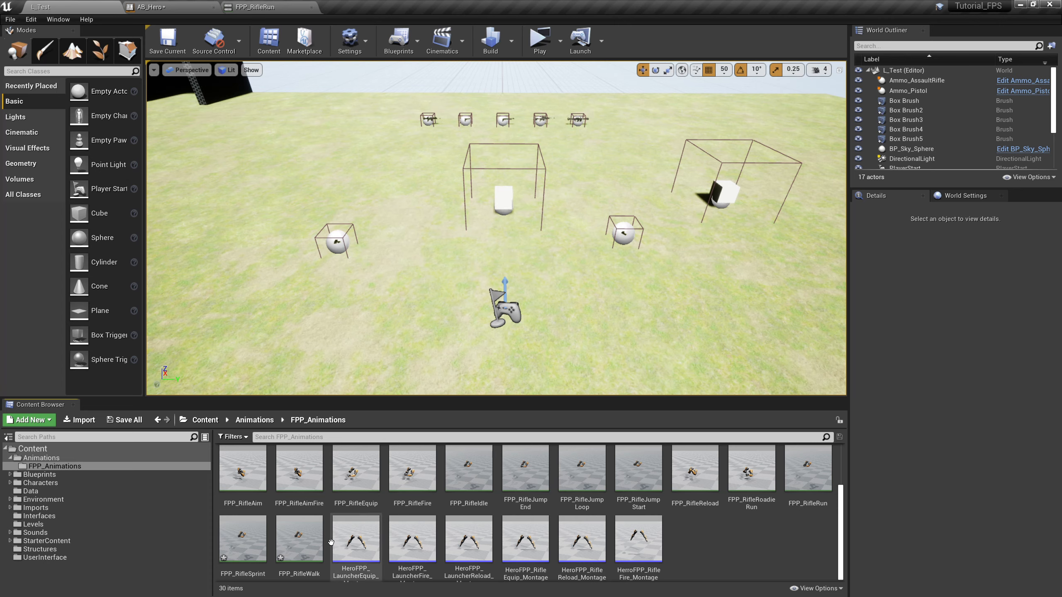
# Open FPP_RifleWalk, set its Rate Scale to 0.5 and preview the playback
pyautogui.doubleClick(288, 529)
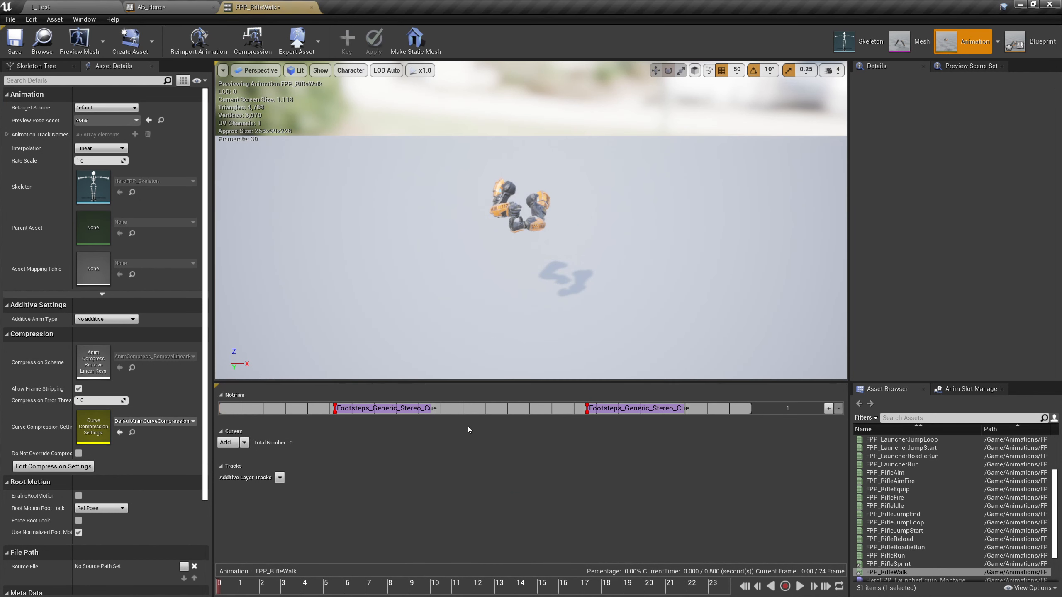
pyautogui.click(99, 164)
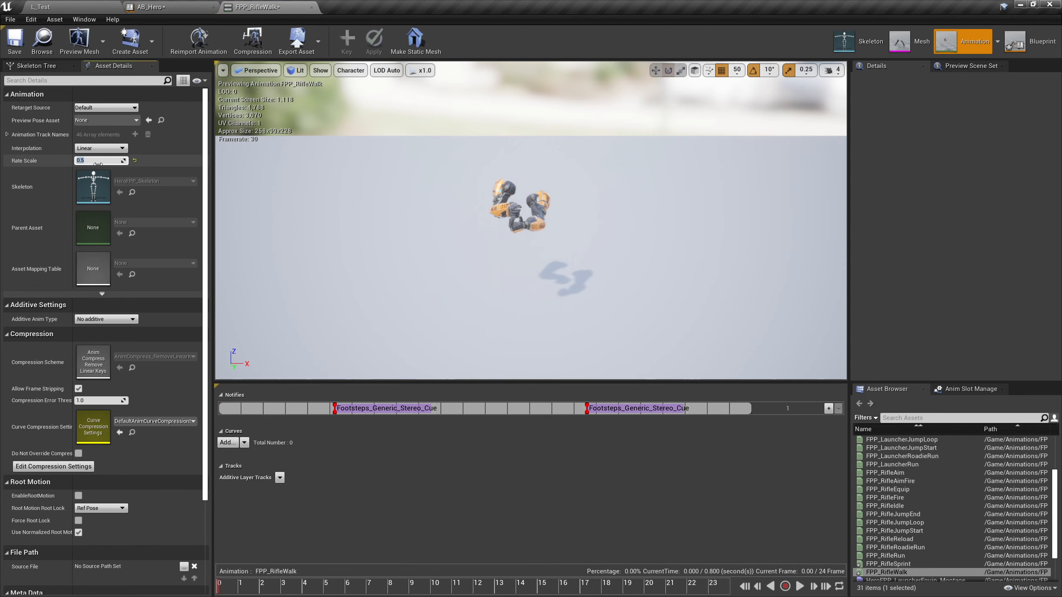
pyautogui.click(799, 586)
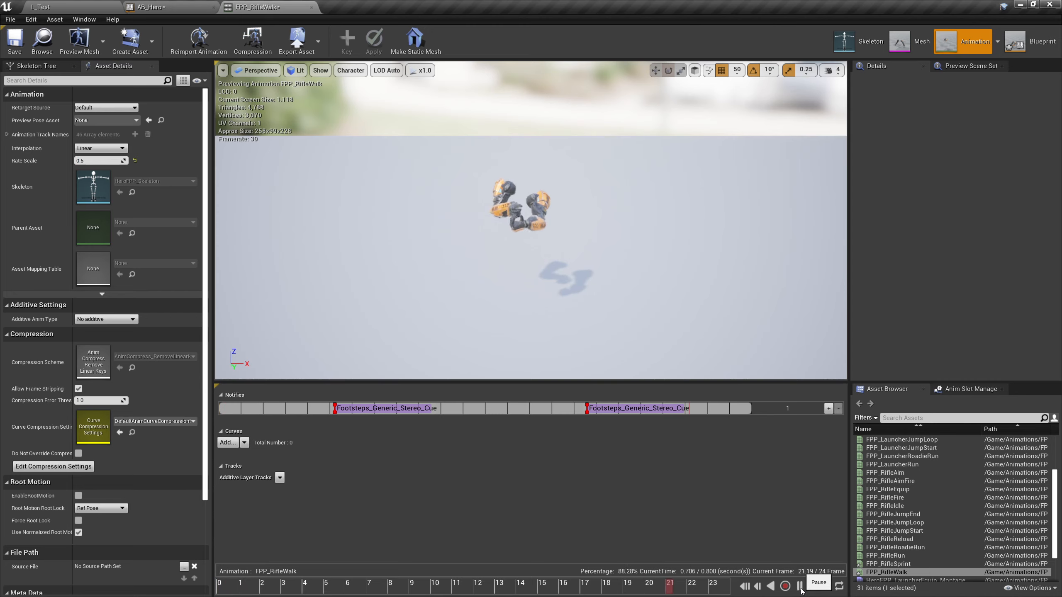
pyautogui.click(799, 586)
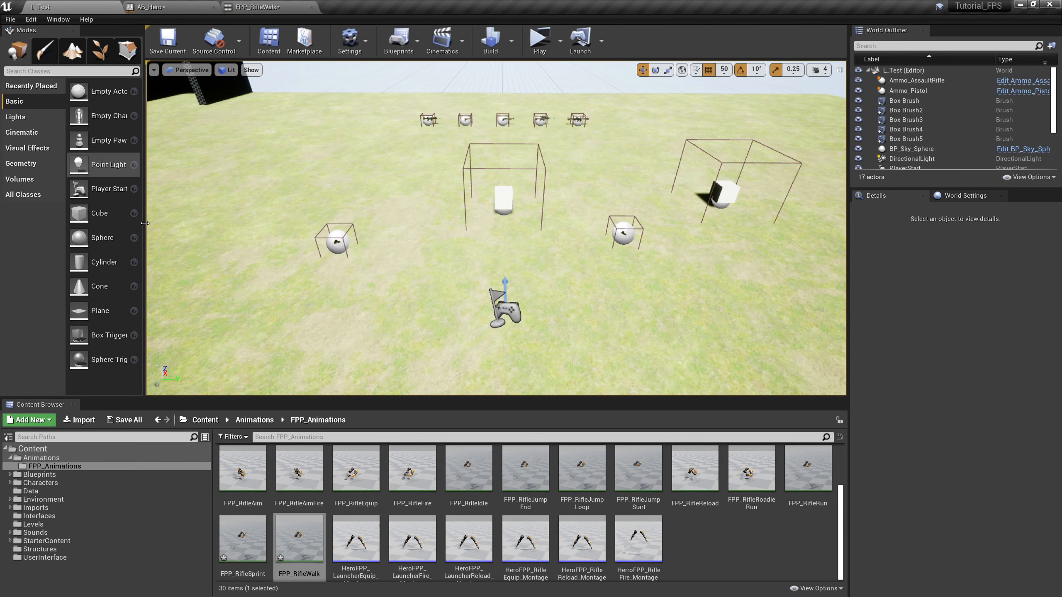
# Open FPP_RifleSprint, set its Rate Scale to 2.0 and preview the playback
pyautogui.doubleClick(239, 537)
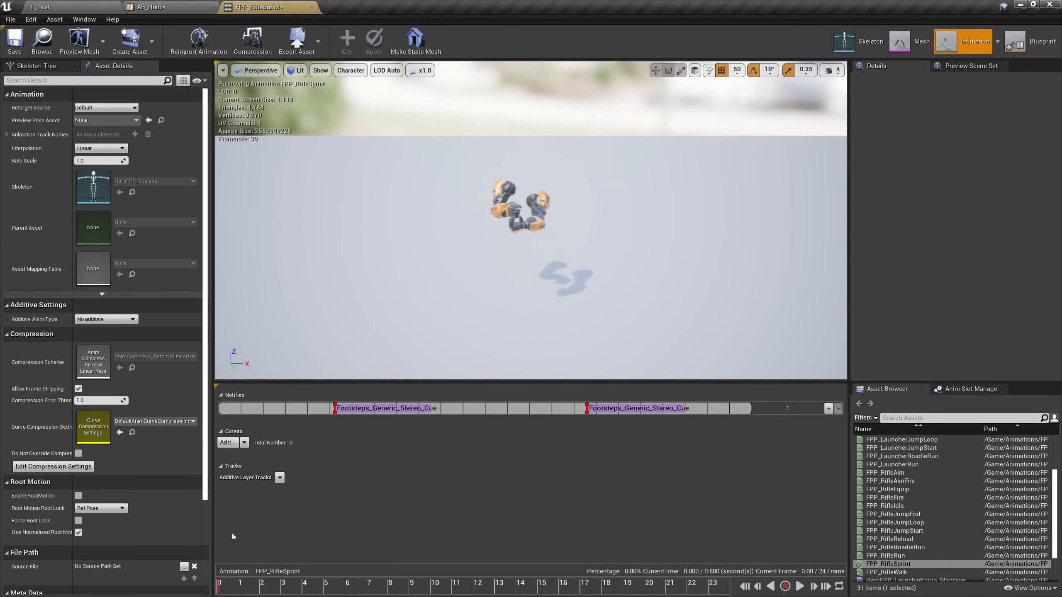
pyautogui.click(110, 161)
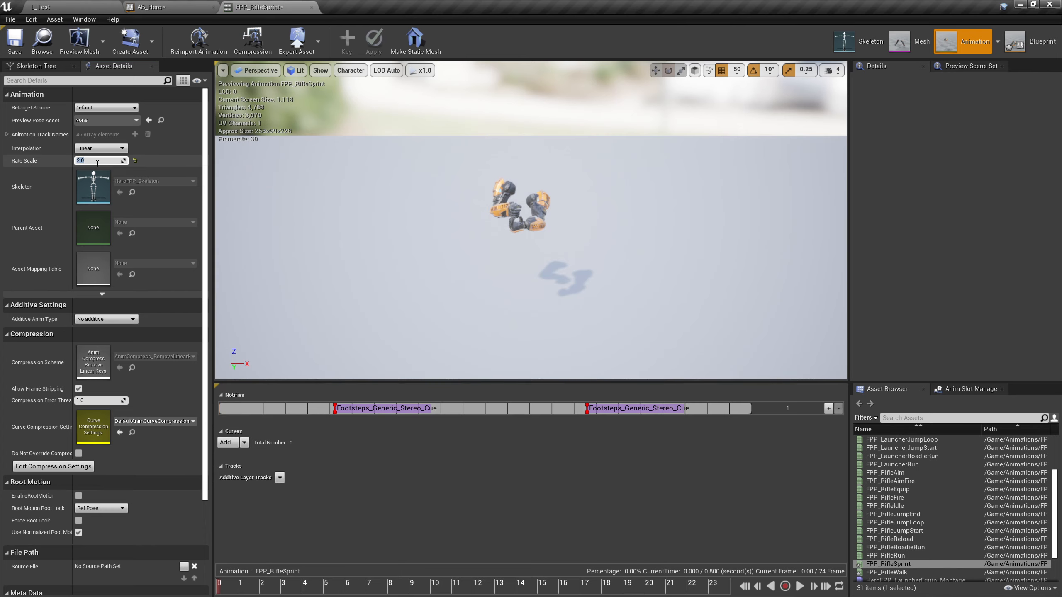
pyautogui.click(356, 509)
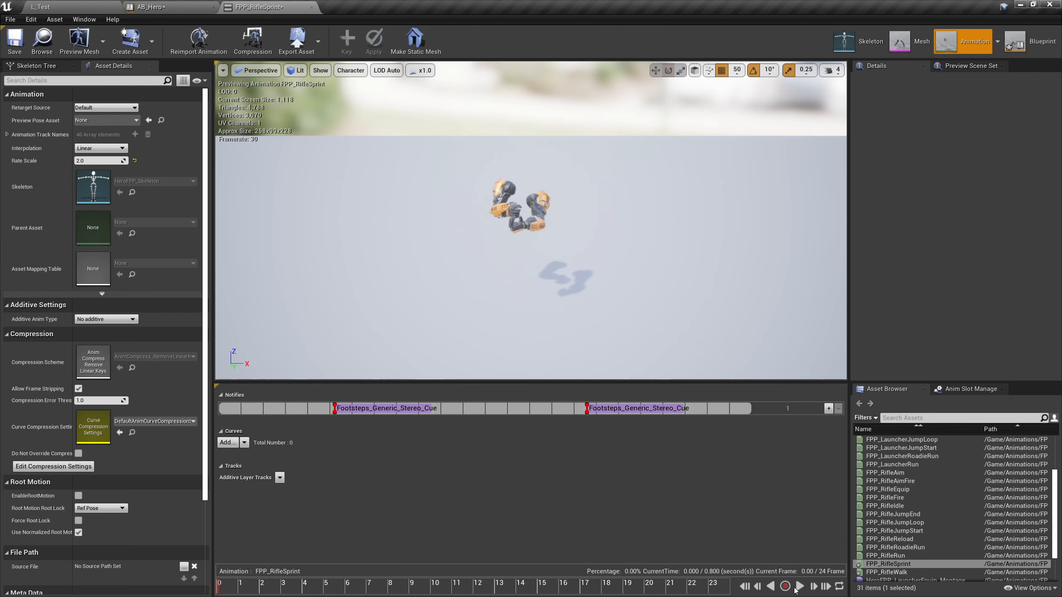
pyautogui.click(799, 587)
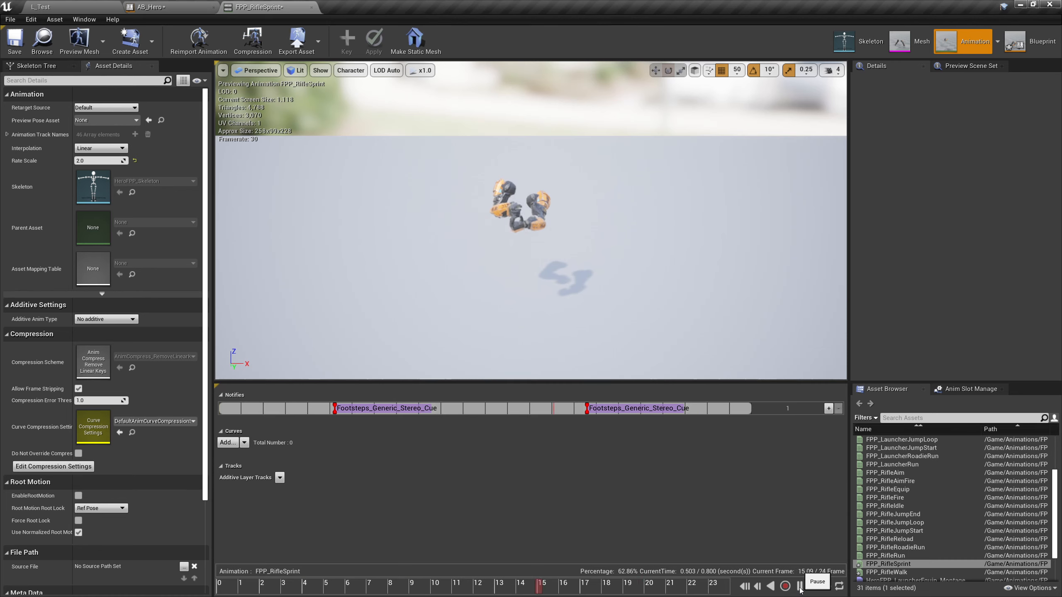
pyautogui.click(799, 587)
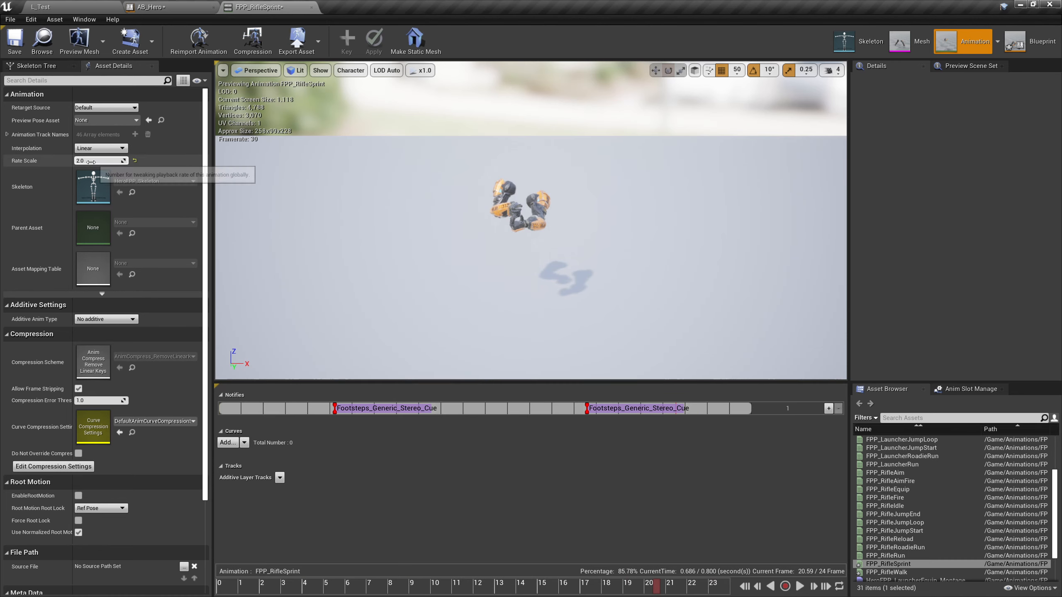
# Set the Rate Scale of FPP_RifleSprint to 1.5 and preview the playback
pyautogui.click(91, 162)
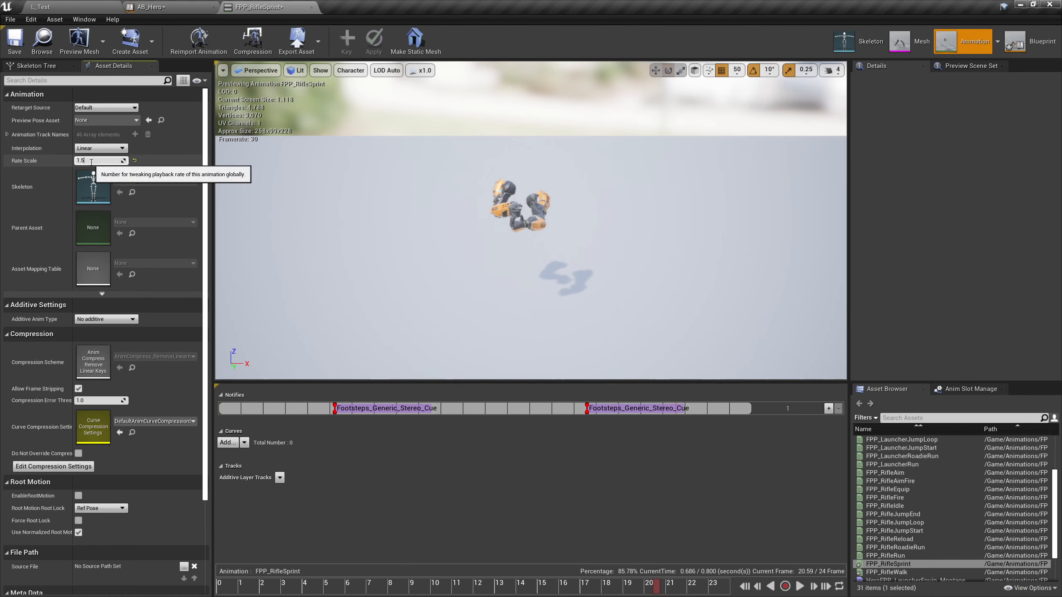
pyautogui.click(799, 586)
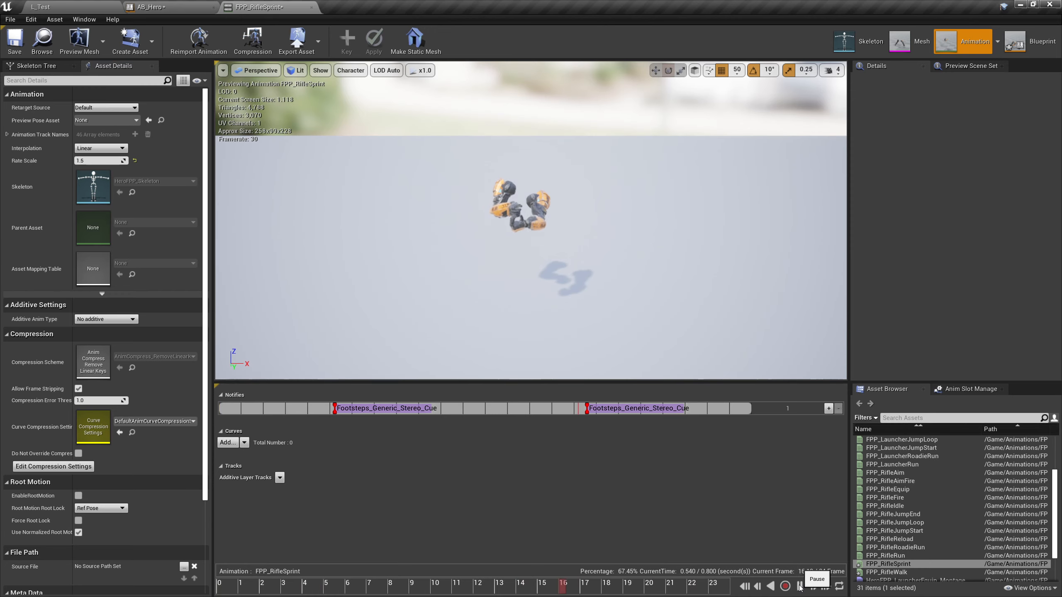
pyautogui.click(799, 587)
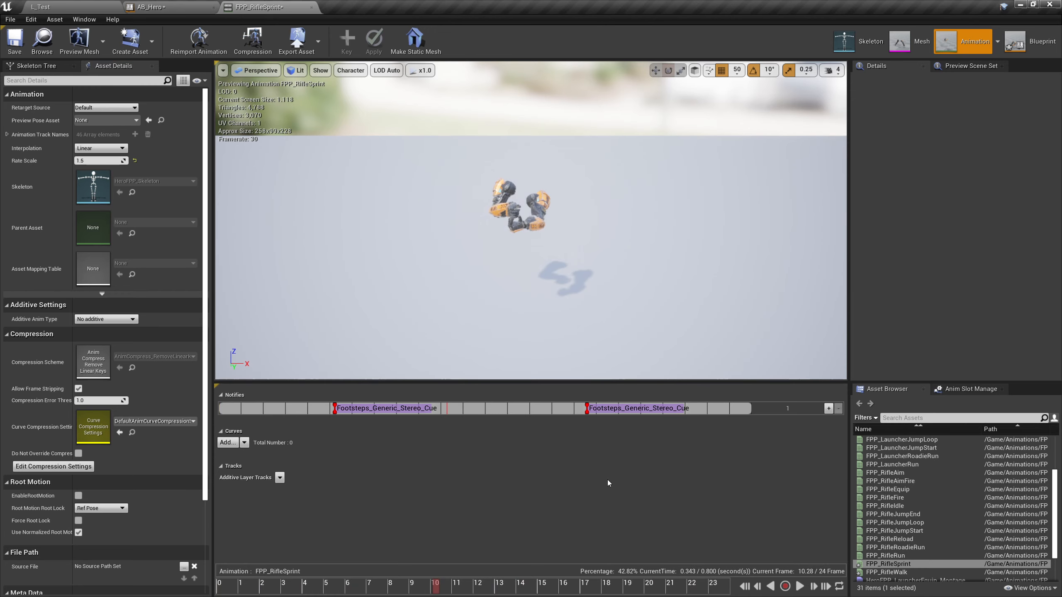
# Reopen FPP_RifleWalk from the level editor's Content Browser, try a Rate Scale of 0.75 and preview the playback
pyautogui.click(151, 7)
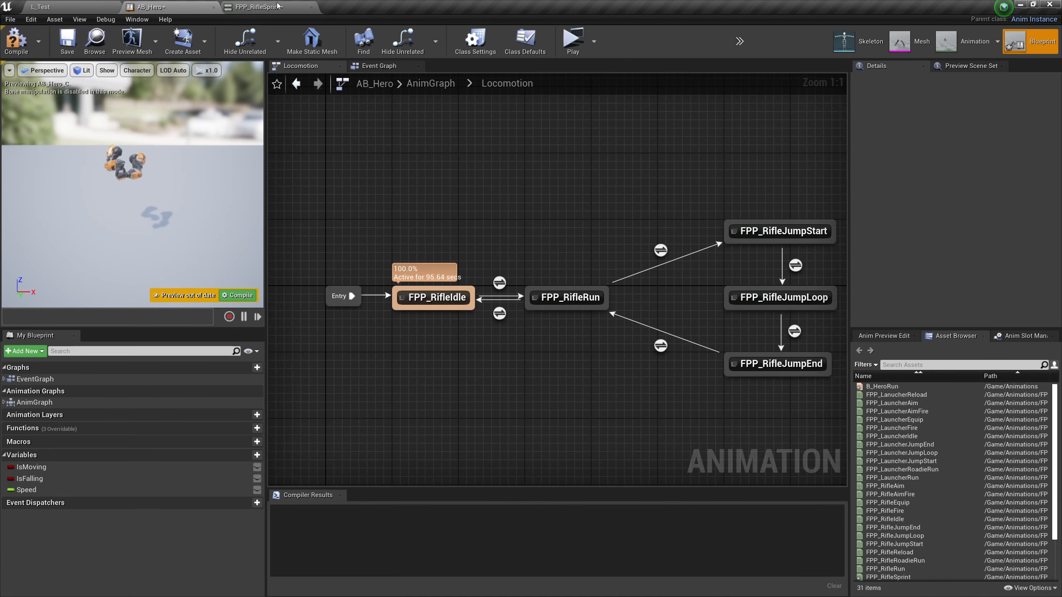
pyautogui.click(257, 7)
pyautogui.click(42, 7)
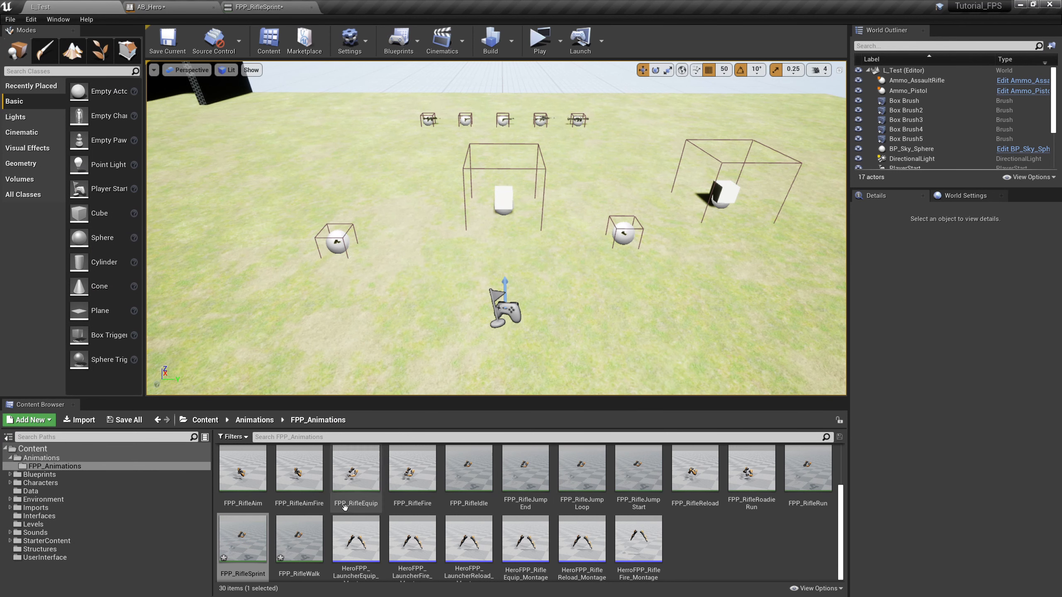
pyautogui.doubleClick(296, 540)
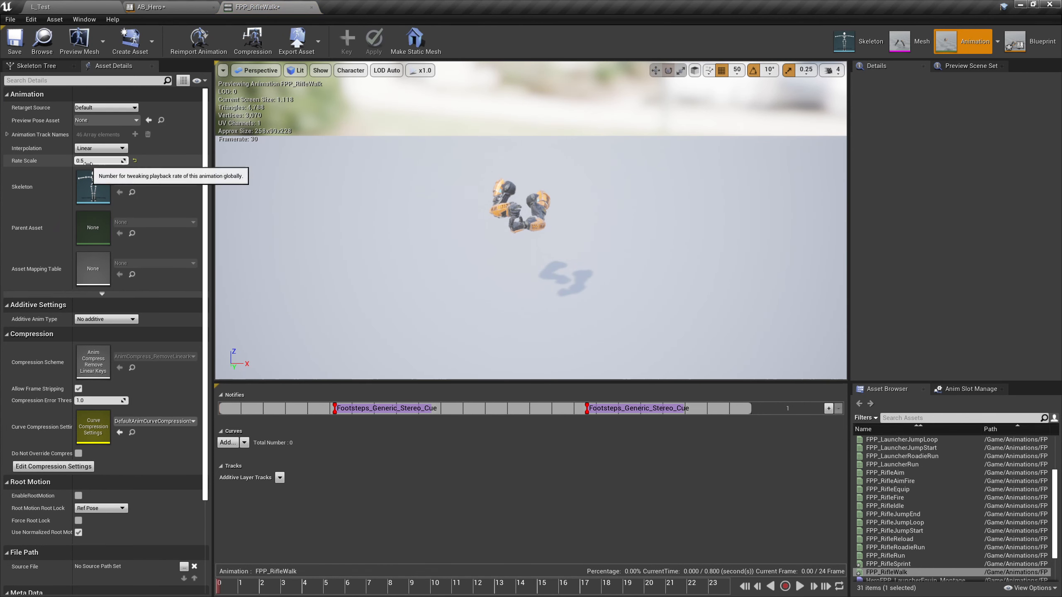
pyautogui.click(87, 162)
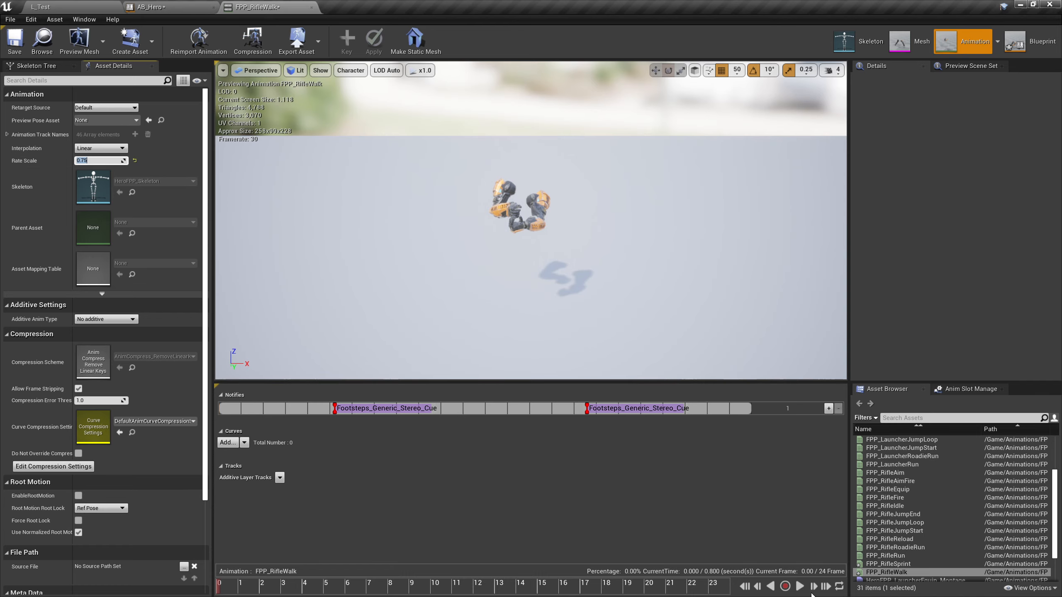
pyautogui.click(800, 587)
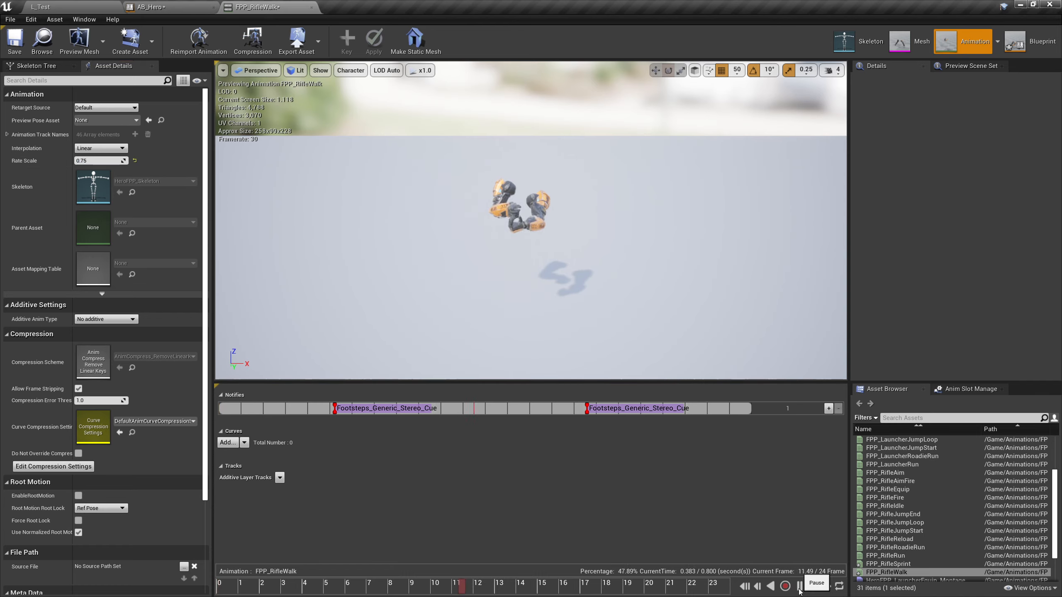
pyautogui.click(799, 586)
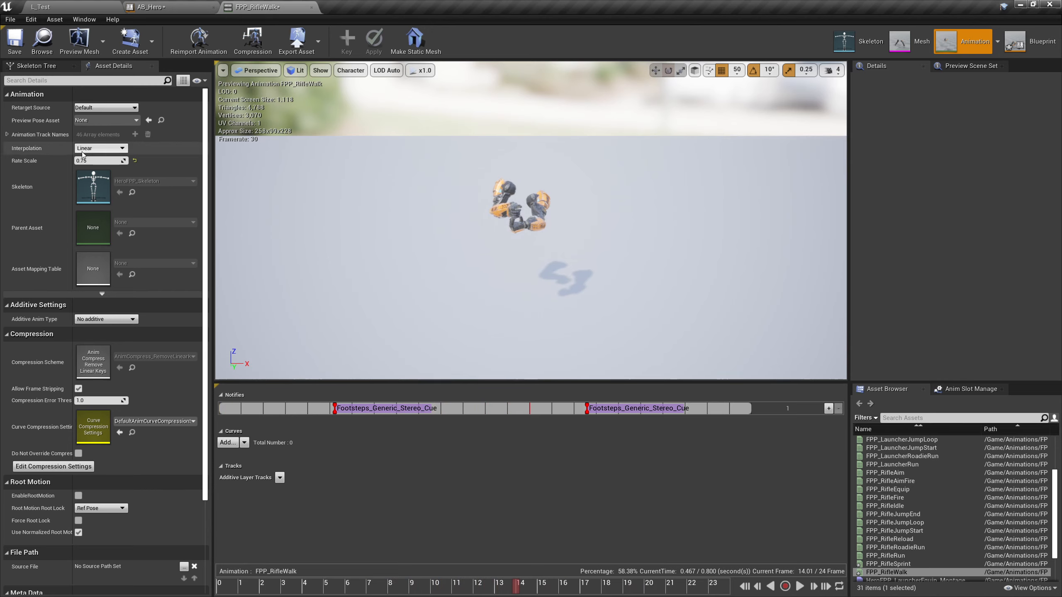
# Set the Rate Scale of FPP_RifleWalk to 0.5 and go back to the Animations folder in the Content Browser
pyautogui.click(90, 161)
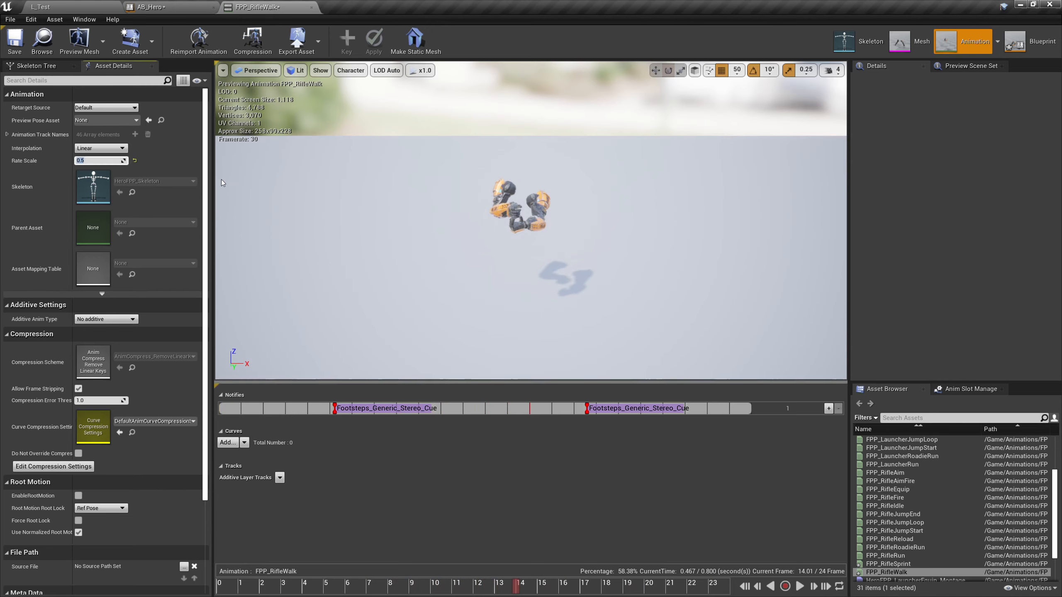
pyautogui.click(70, 7)
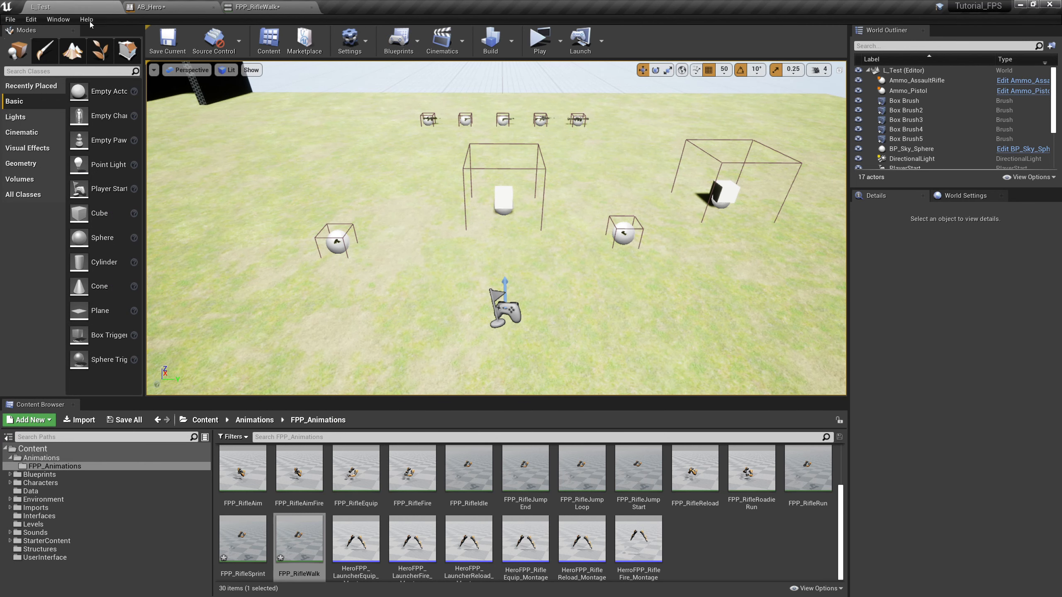
pyautogui.scroll(3, 738, 544)
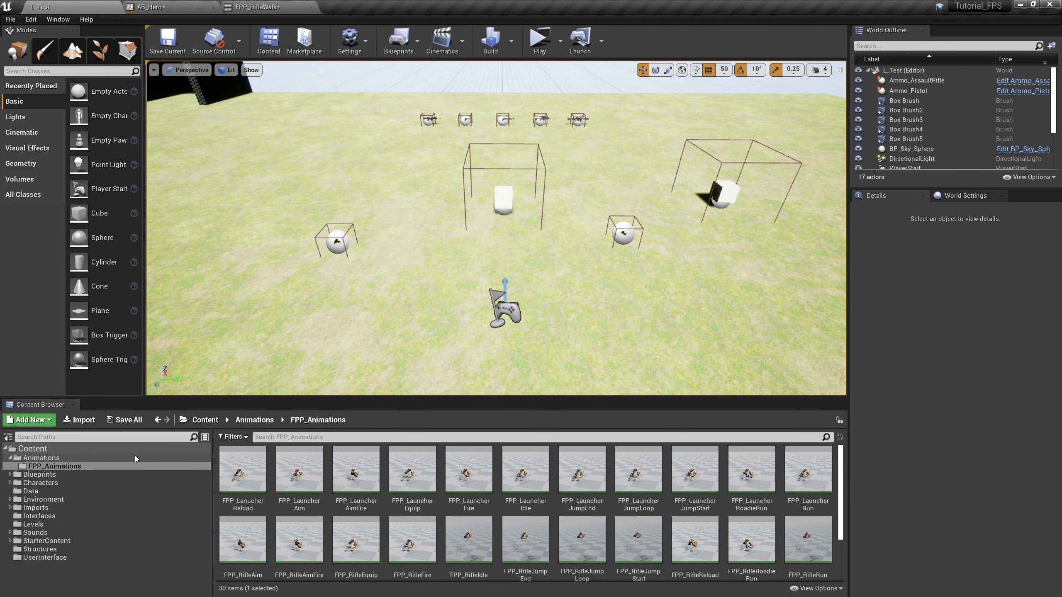
pyautogui.click(116, 460)
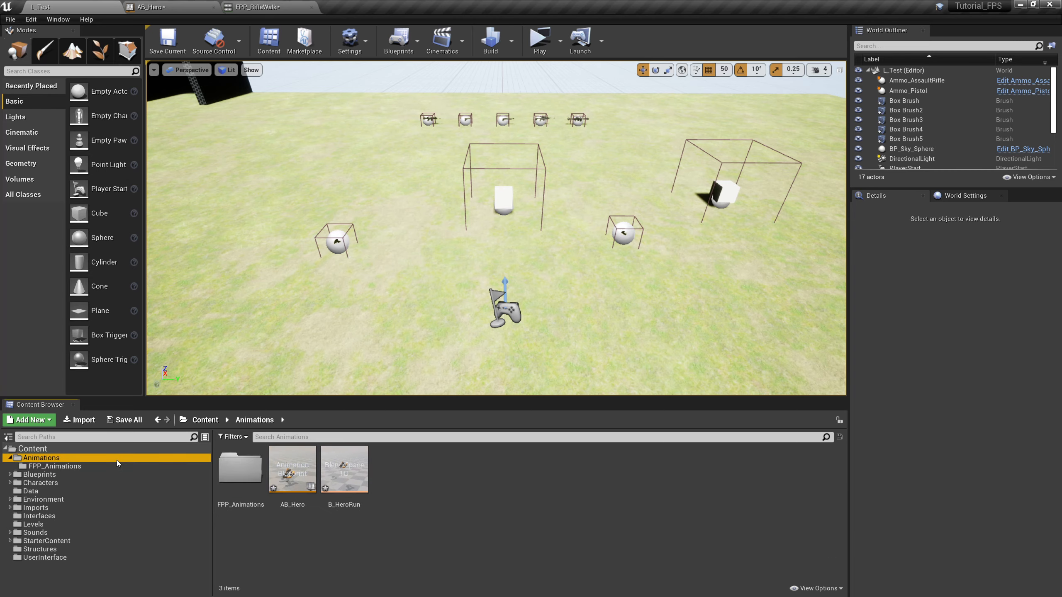
# Open the B_HeroRun blend space, then place FPP_RifleWalk at Speed 300 and FPP_RifleSprint at Speed 900
pyautogui.doubleClick(353, 503)
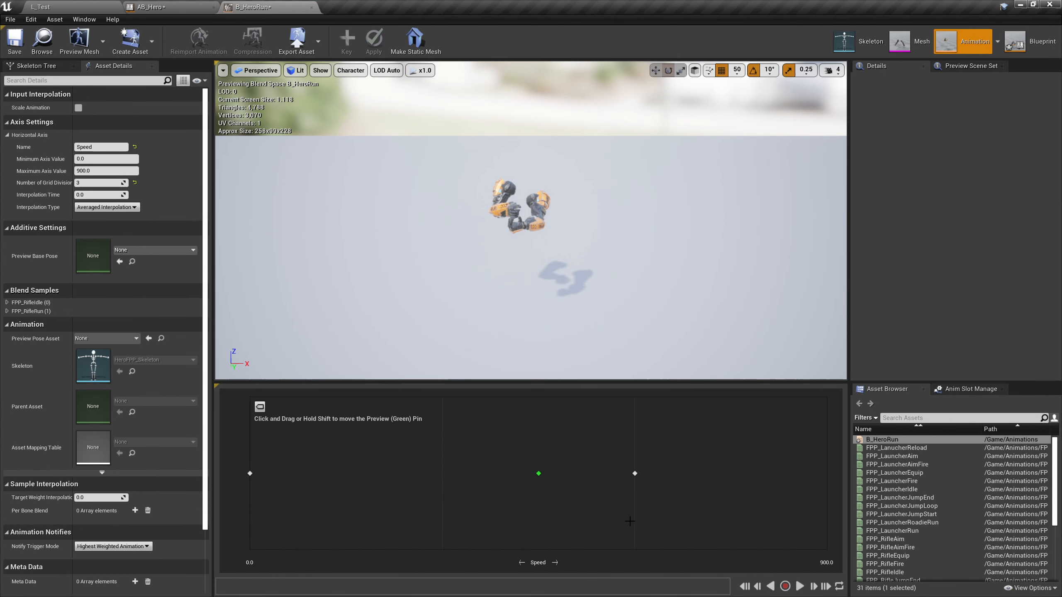
pyautogui.scroll(-5, 957, 515)
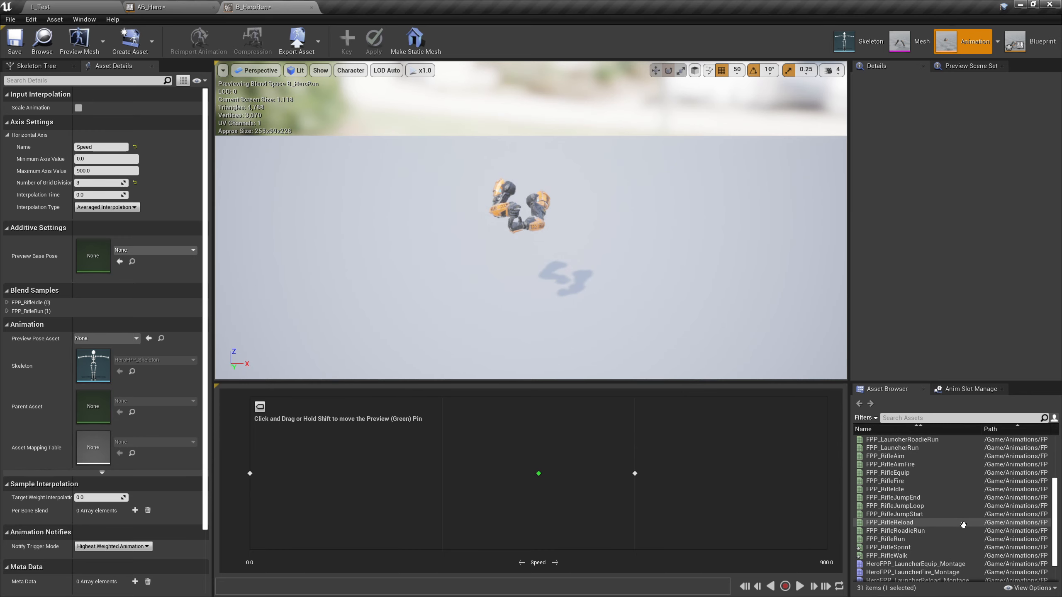
pyautogui.moveTo(890, 555); pyautogui.dragTo(443, 474)
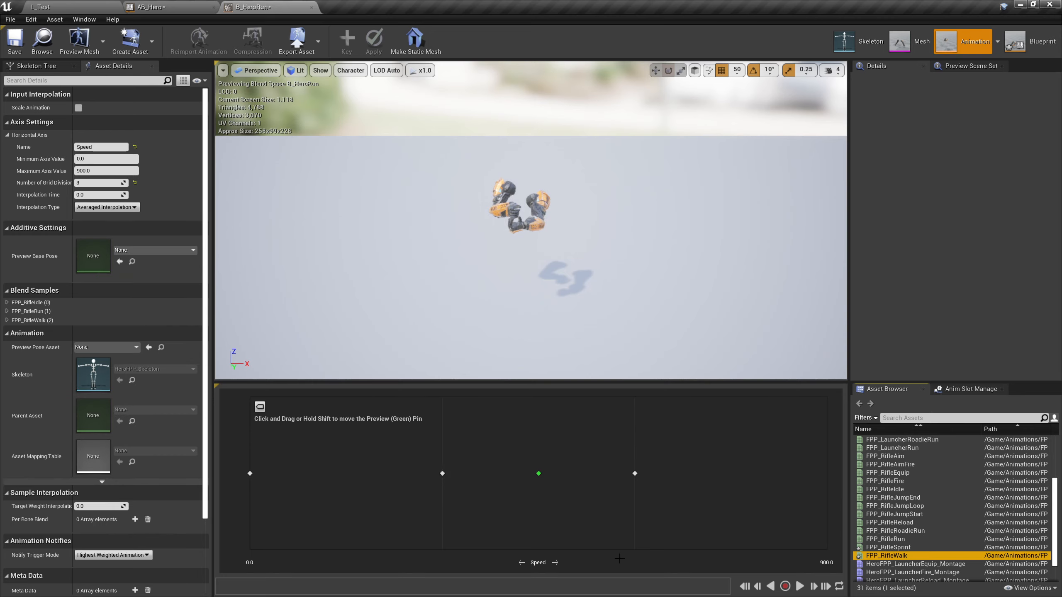
pyautogui.moveTo(887, 547); pyautogui.dragTo(826, 474)
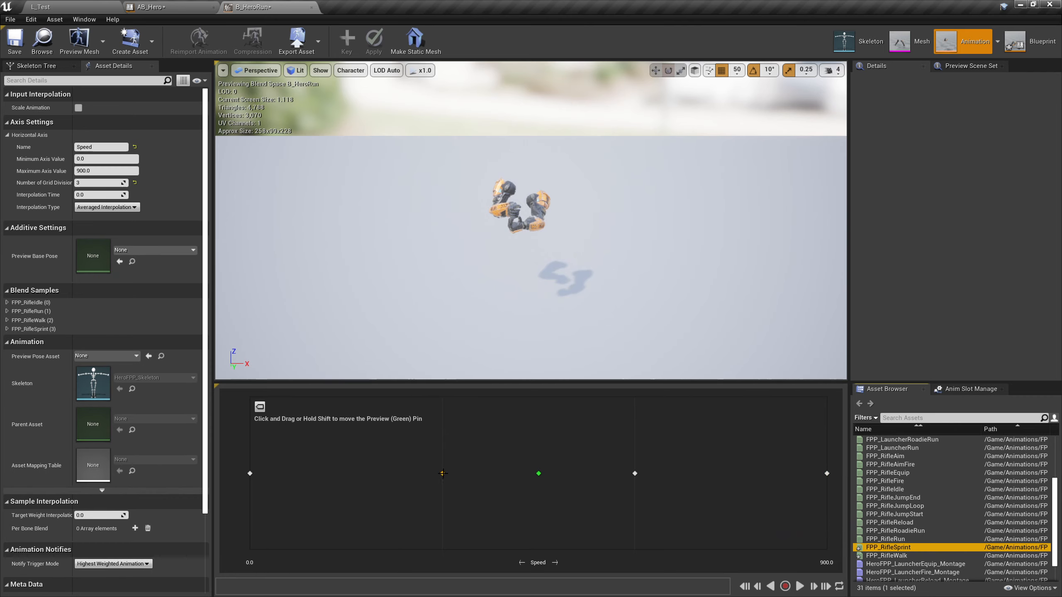
# Preview the blend at the walk and idle samples with playback running, and save the B_HeroRun blend space
pyautogui.moveTo(538, 474); pyautogui.dragTo(442, 482)
pyautogui.click(799, 586)
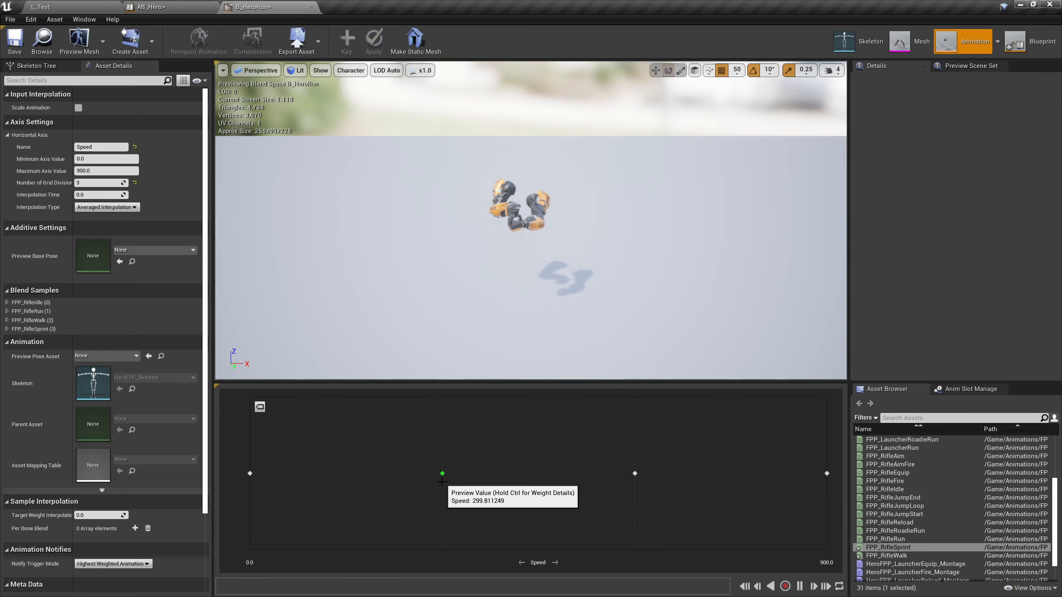
pyautogui.moveTo(442, 481); pyautogui.dragTo(251, 502)
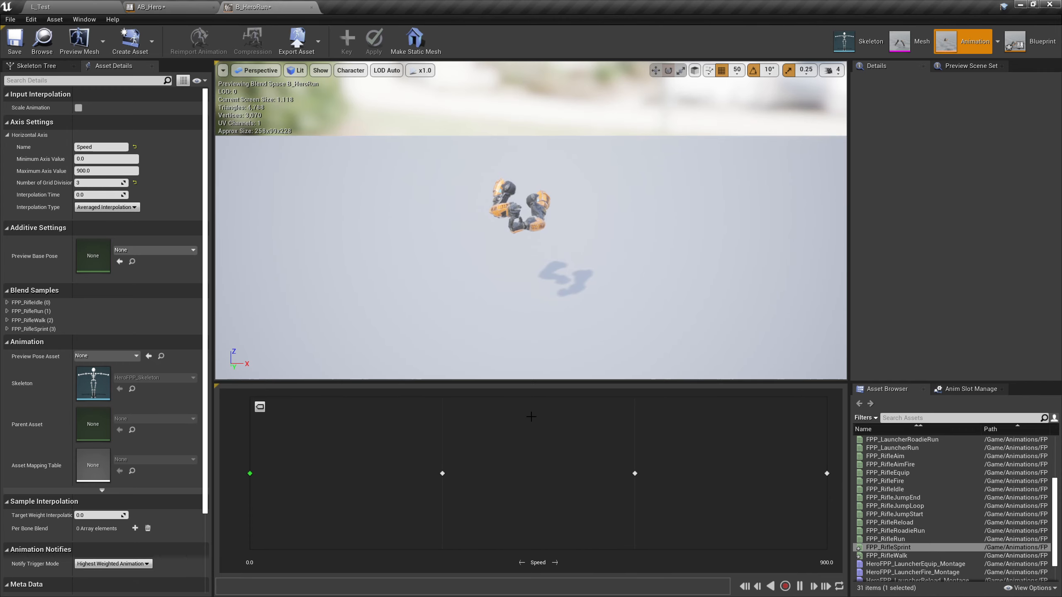
pyautogui.click(26, 42)
# In AB_Hero's Locomotion state machine, add B_HeroRun as a state below the existing ones and connect Entry to it
pyautogui.click(152, 7)
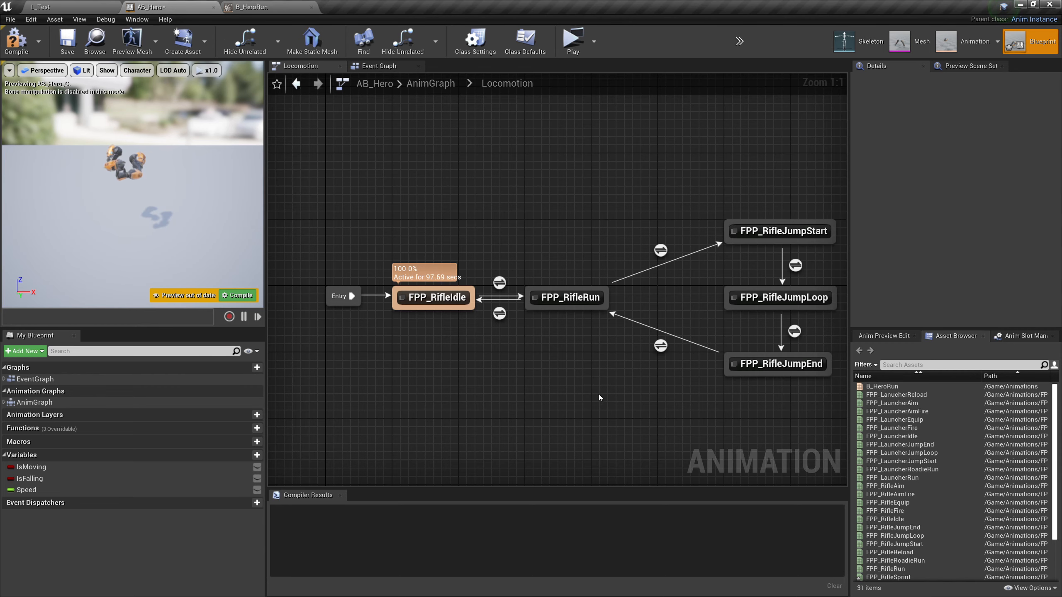
pyautogui.moveTo(598, 391); pyautogui.dragTo(565, 416, button='right')
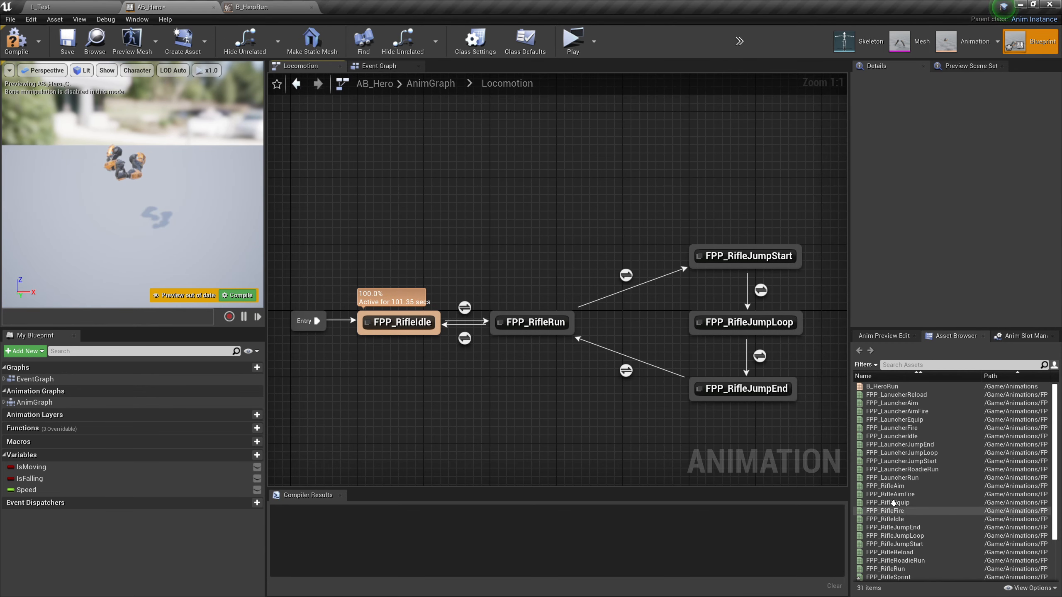
pyautogui.click(893, 387)
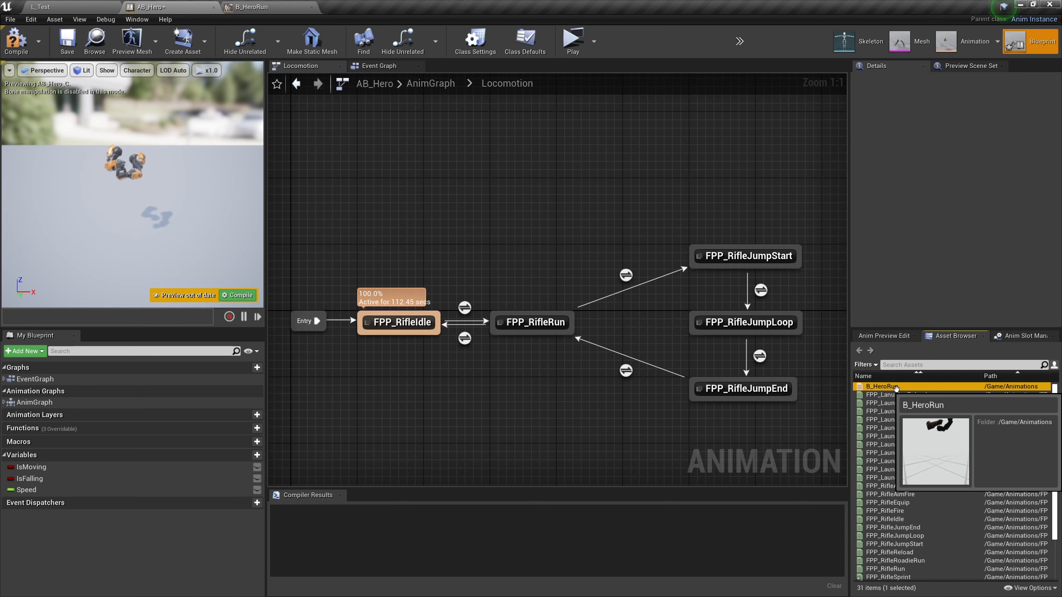
pyautogui.scroll(-3, 926, 435)
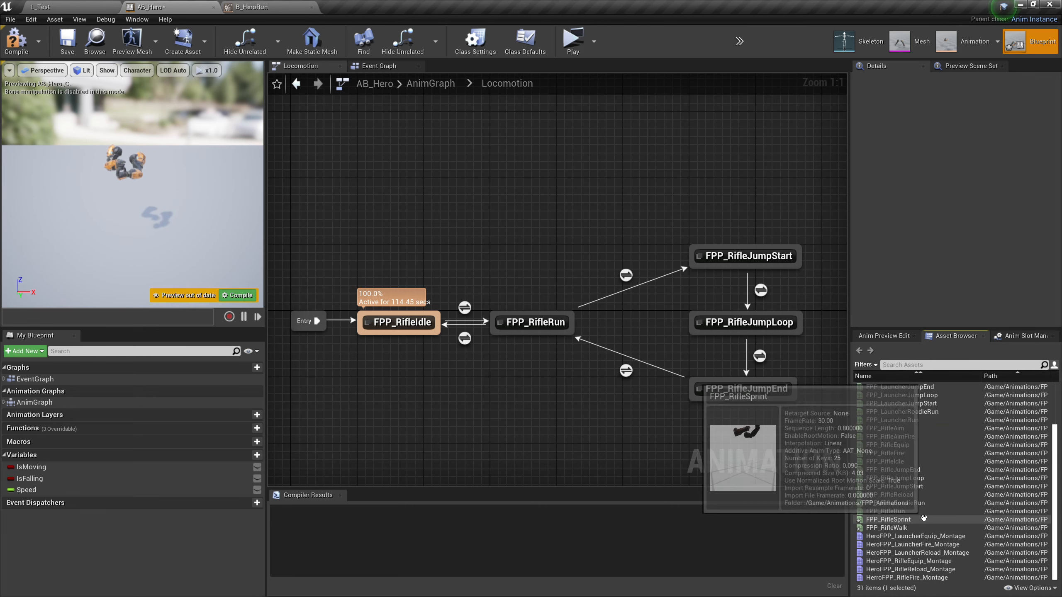
pyautogui.scroll(3, 905, 388)
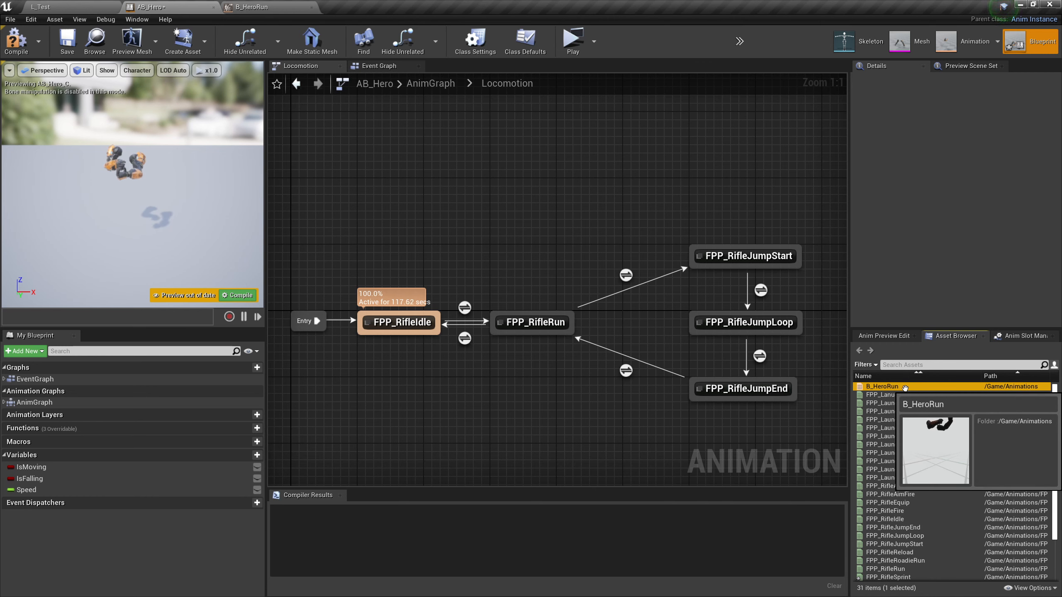
pyautogui.moveTo(905, 387); pyautogui.dragTo(493, 401)
pyautogui.click(452, 390)
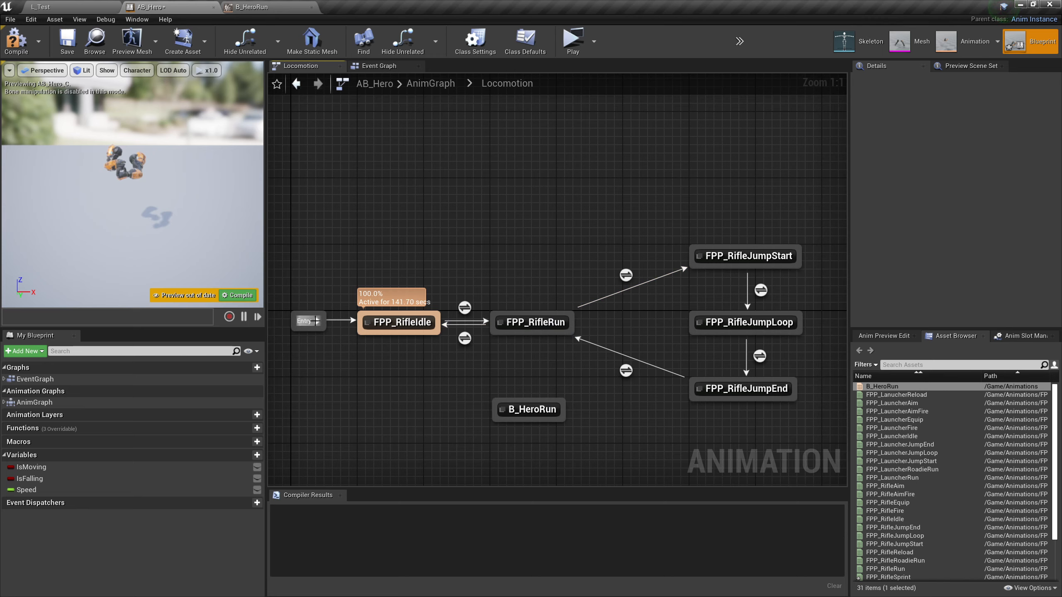
pyautogui.moveTo(333, 334); pyautogui.dragTo(462, 407)
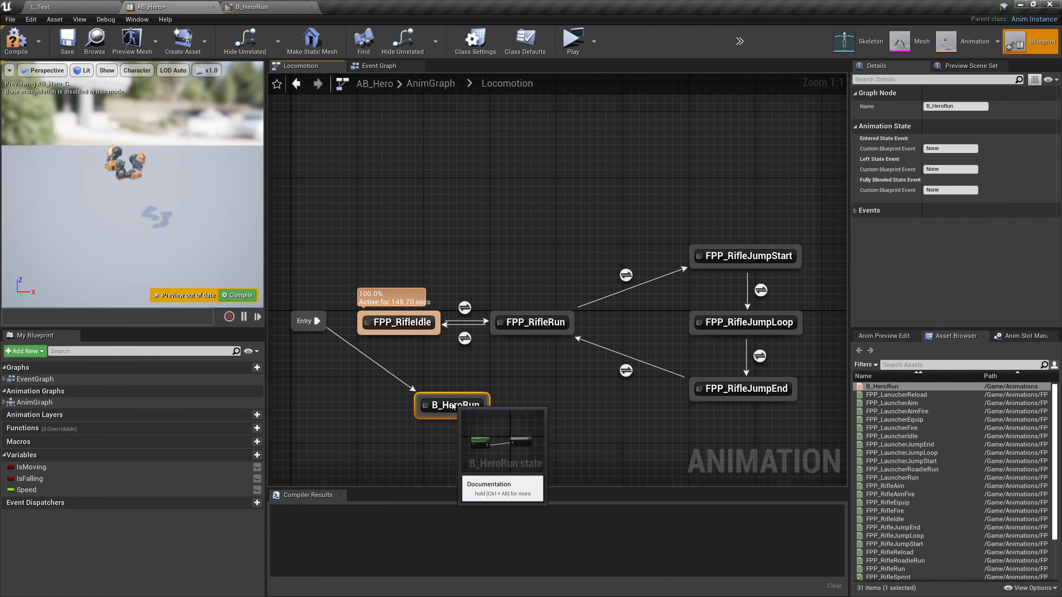
# Inside the B_HeroRun state, feed the Speed variable into the blend space player's Speed input, and return to Locomotion
pyautogui.doubleClick(465, 410)
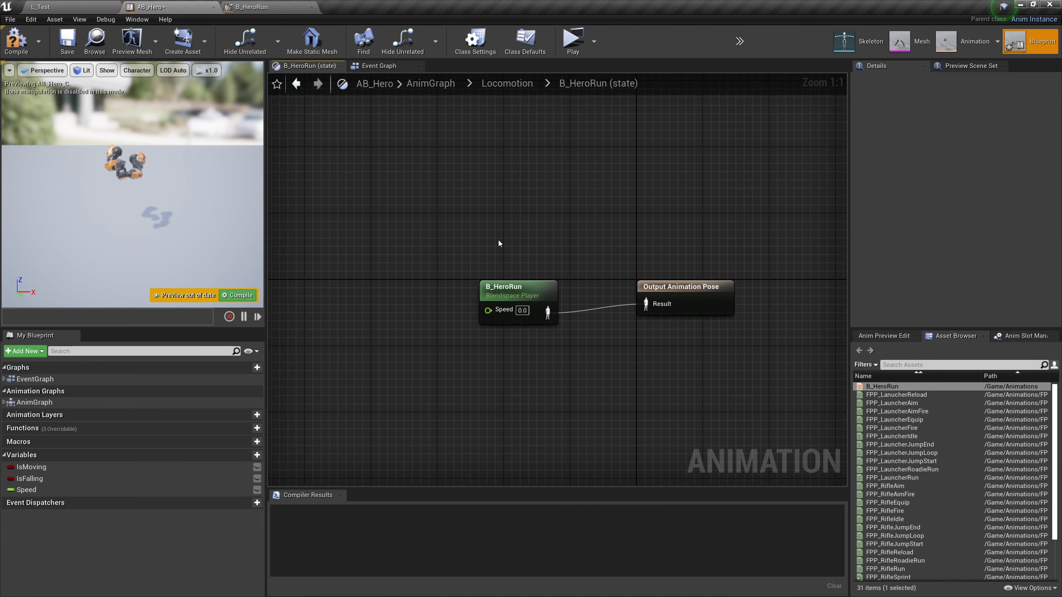
pyautogui.moveTo(527, 288); pyautogui.dragTo(551, 290)
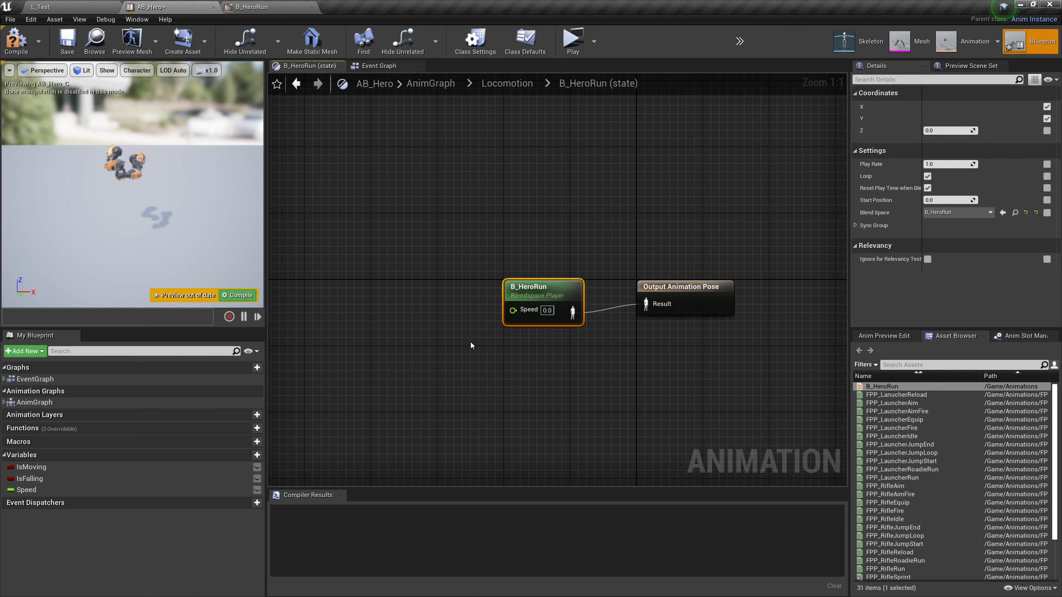
pyautogui.moveTo(26, 490); pyautogui.dragTo(428, 290)
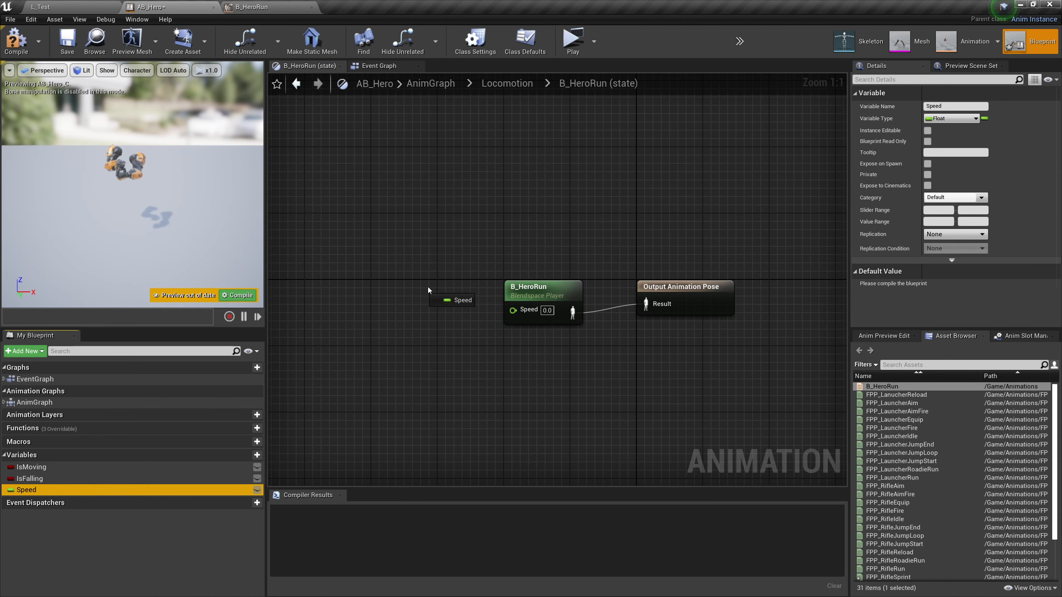
pyautogui.moveTo(506, 318); pyautogui.dragTo(506, 315)
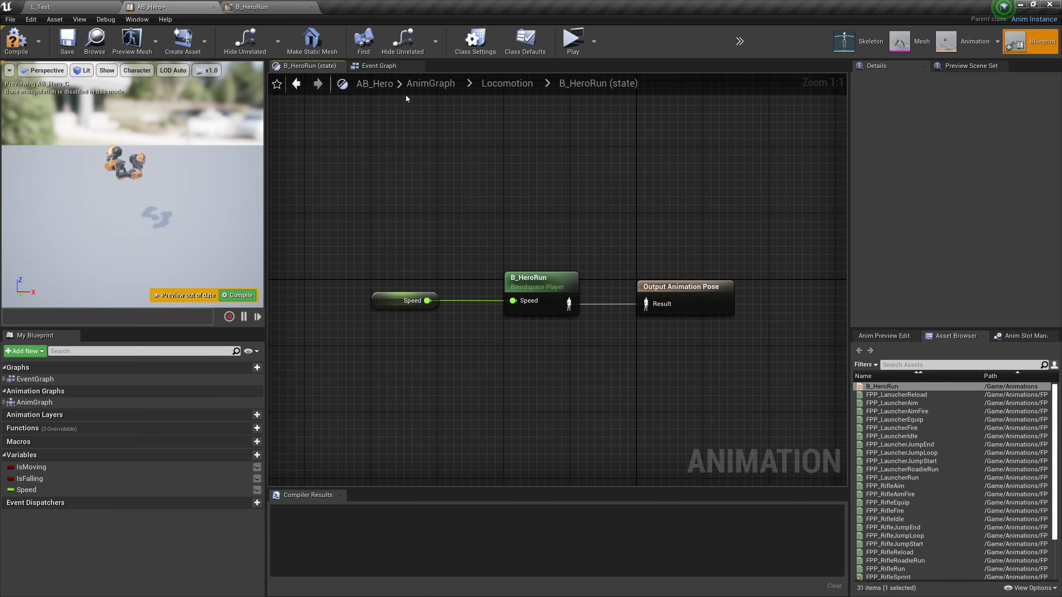
pyautogui.click(496, 85)
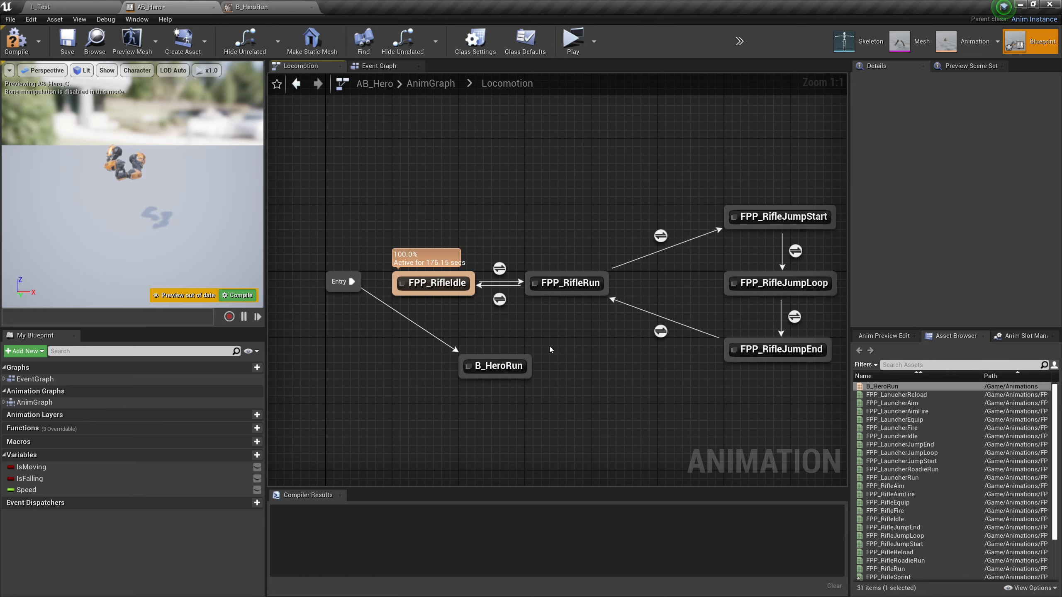
# Add a transition from B_HeroRun to FPP_RifleJumpStart with IsFalling as its rule, and move the FPP_RifleIdle and FPP_RifleRun states upward
pyautogui.moveTo(530, 367); pyautogui.dragTo(728, 226)
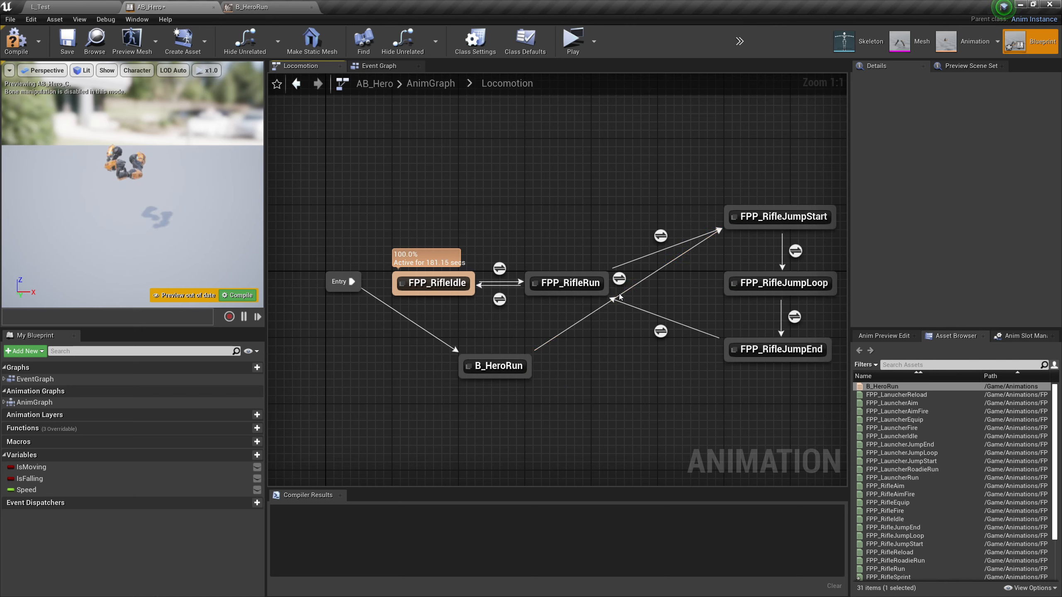
pyautogui.moveTo(541, 305); pyautogui.dragTo(438, 151)
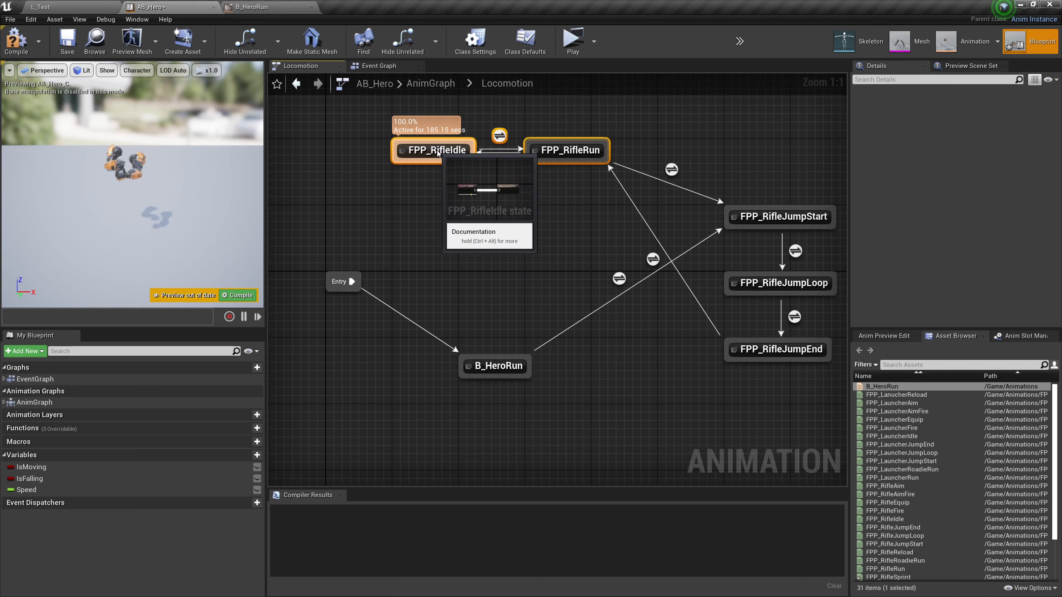
pyautogui.doubleClick(618, 279)
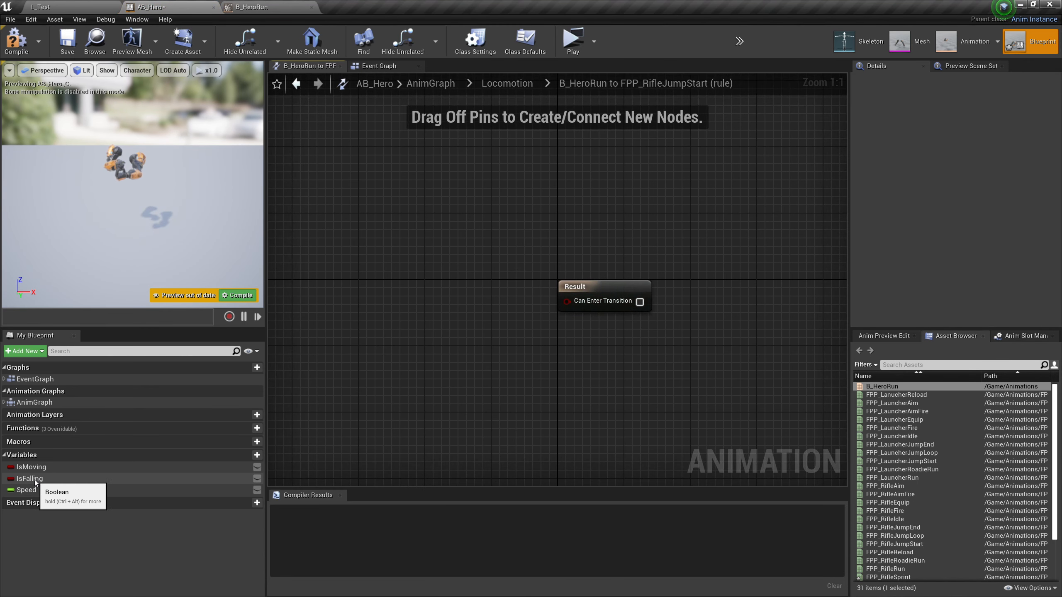
pyautogui.keyDown('ctrl'); pyautogui.moveTo(29, 478); pyautogui.dragTo(566, 302); pyautogui.keyUp('ctrl')
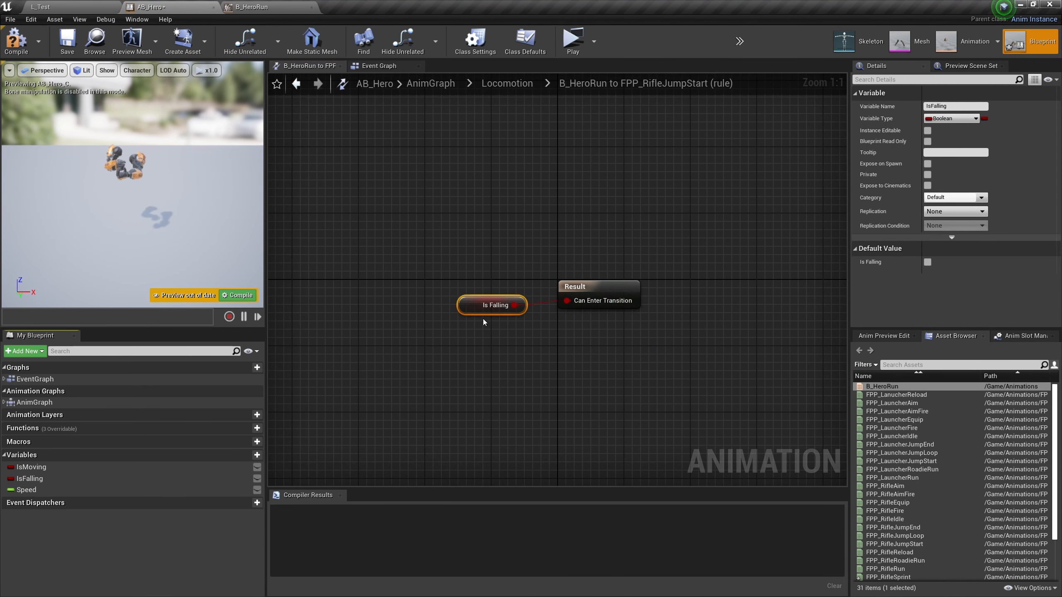
pyautogui.moveTo(470, 309); pyautogui.dragTo(517, 295)
pyautogui.press('q')
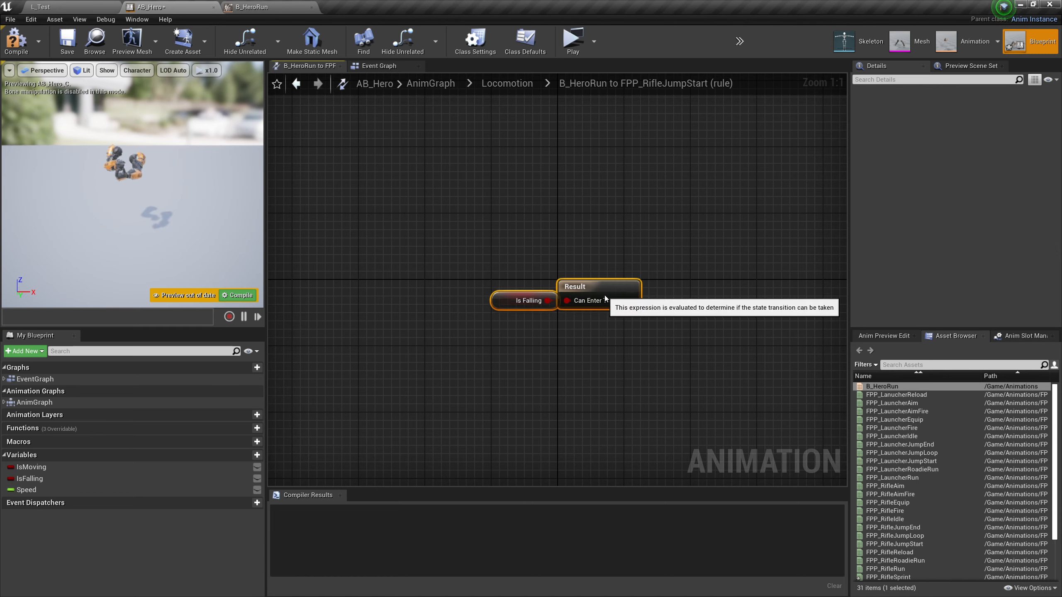
pyautogui.click(363, 168)
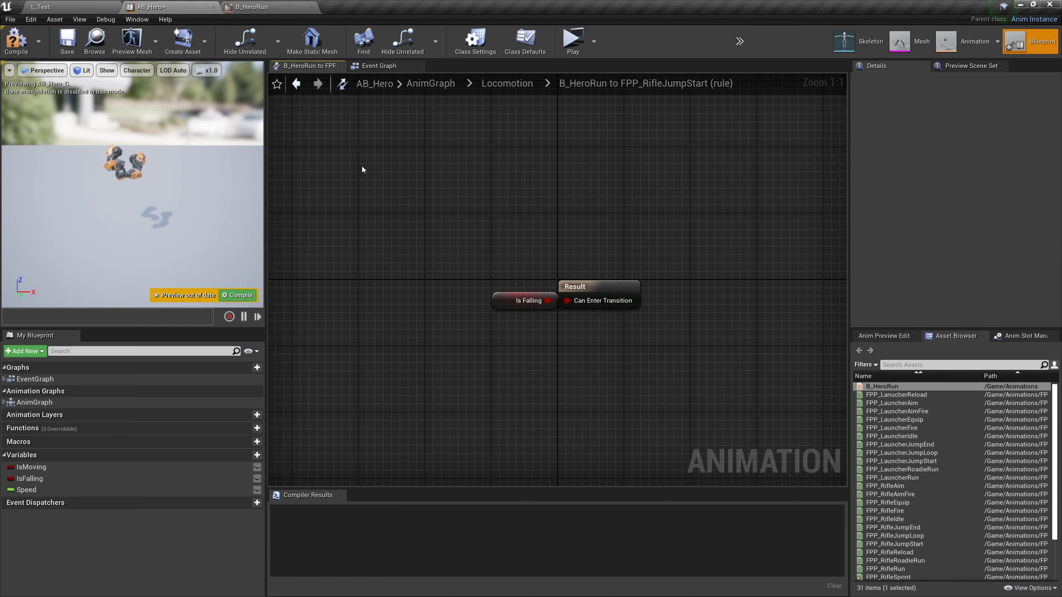
pyautogui.click(511, 85)
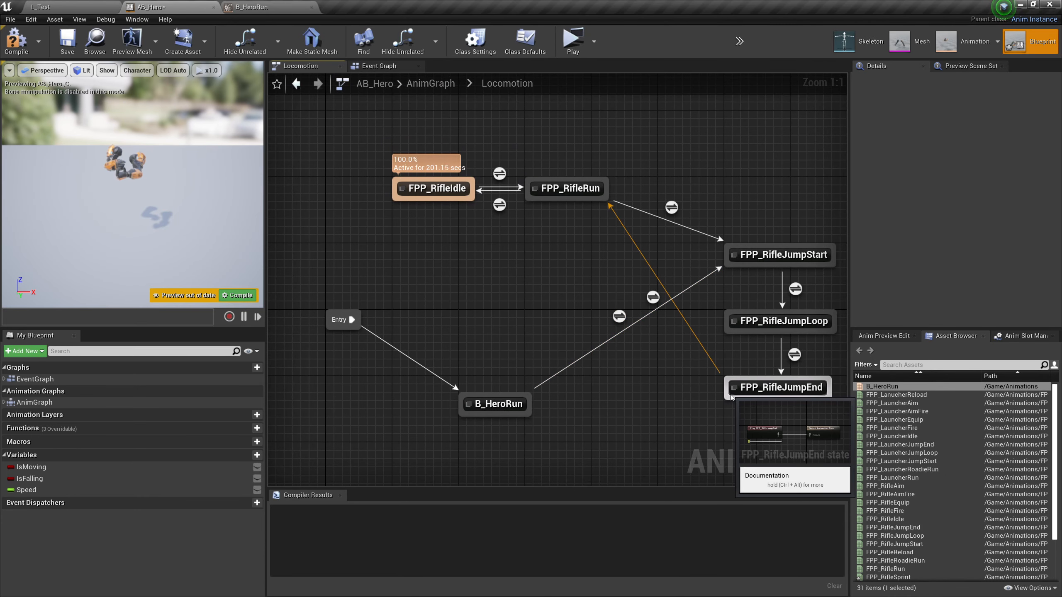
# Add a transition from FPP_RifleJumpEnd to B_HeroRun and place a Time Remaining (FPP_RifleJumpEnd) node in its rule
pyautogui.moveTo(730, 397); pyautogui.dragTo(498, 403)
pyautogui.doubleClick(625, 411)
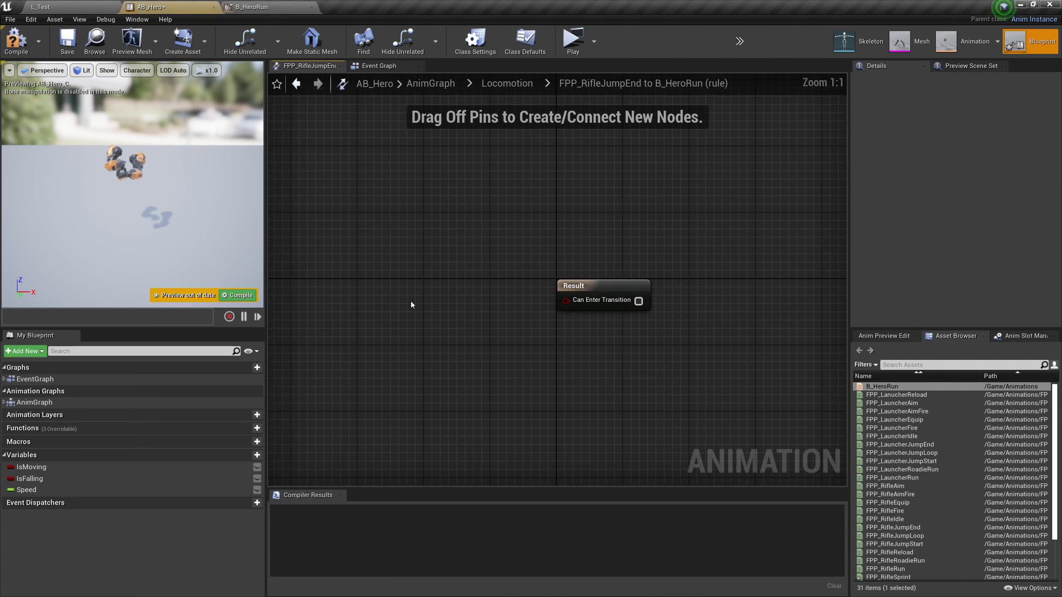
pyautogui.rightClick(361, 296)
pyautogui.write('fpp')
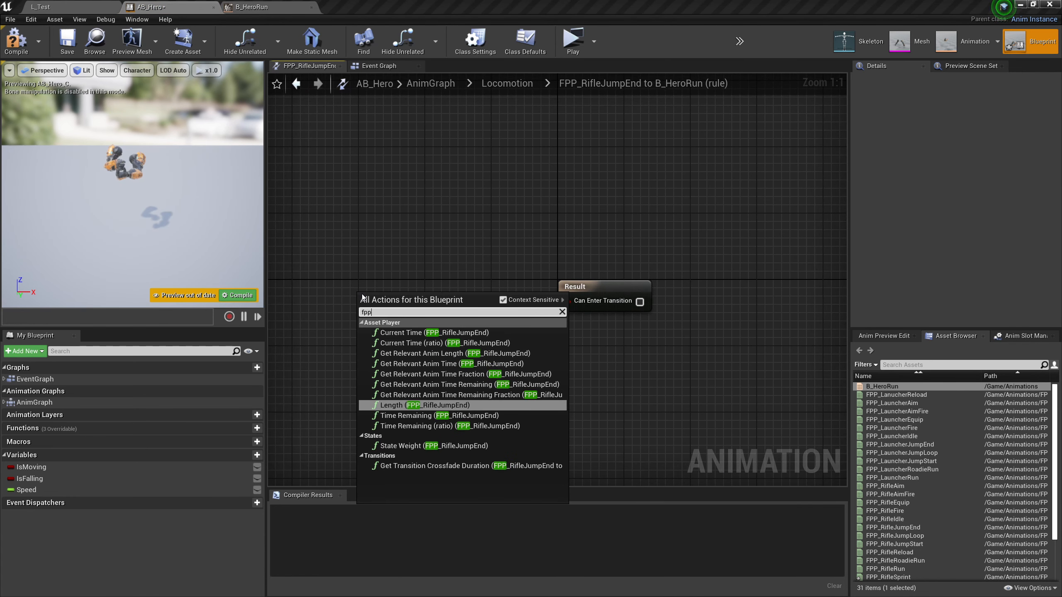
pyautogui.write('_')
pyautogui.click(467, 418)
pyautogui.moveTo(420, 301); pyautogui.dragTo(350, 294)
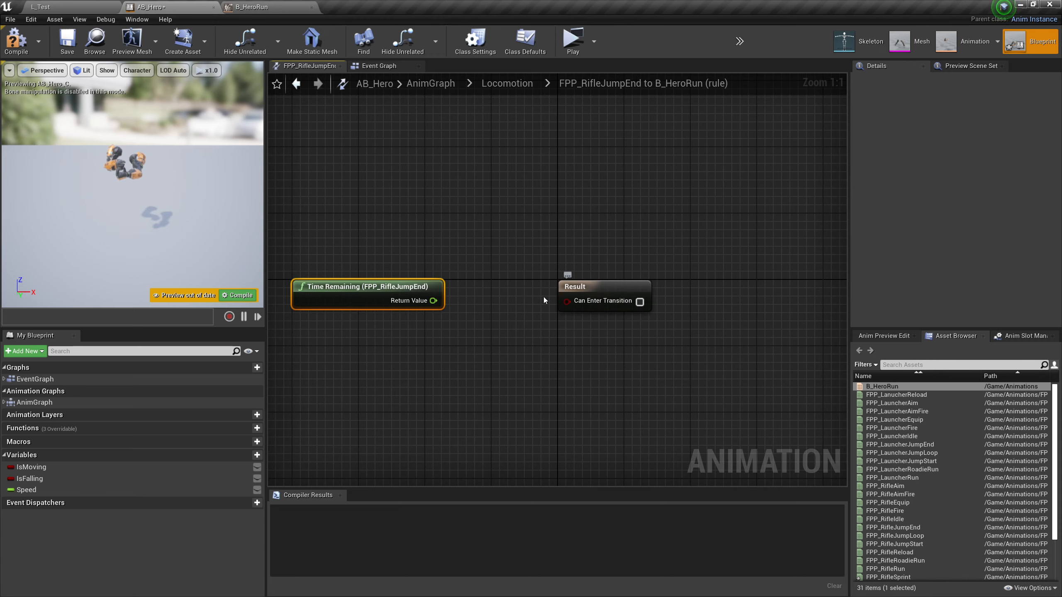
# Compare the remaining time with a float < float node set to 0.1 and connect it to Can Enter Transition
pyautogui.moveTo(489, 337); pyautogui.dragTo(490, 337)
pyautogui.write('<')
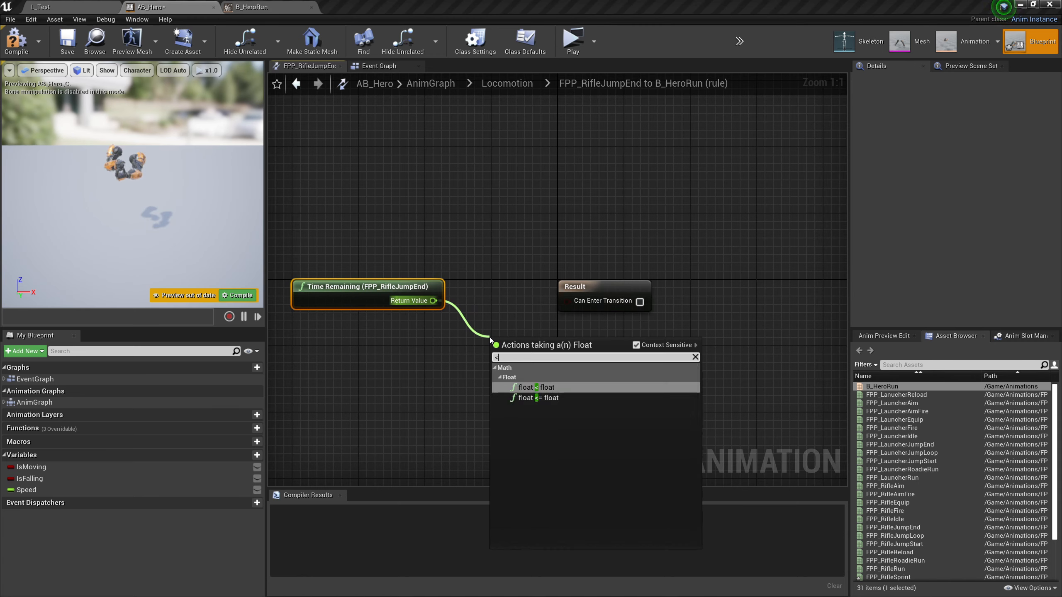
pyautogui.click(563, 386)
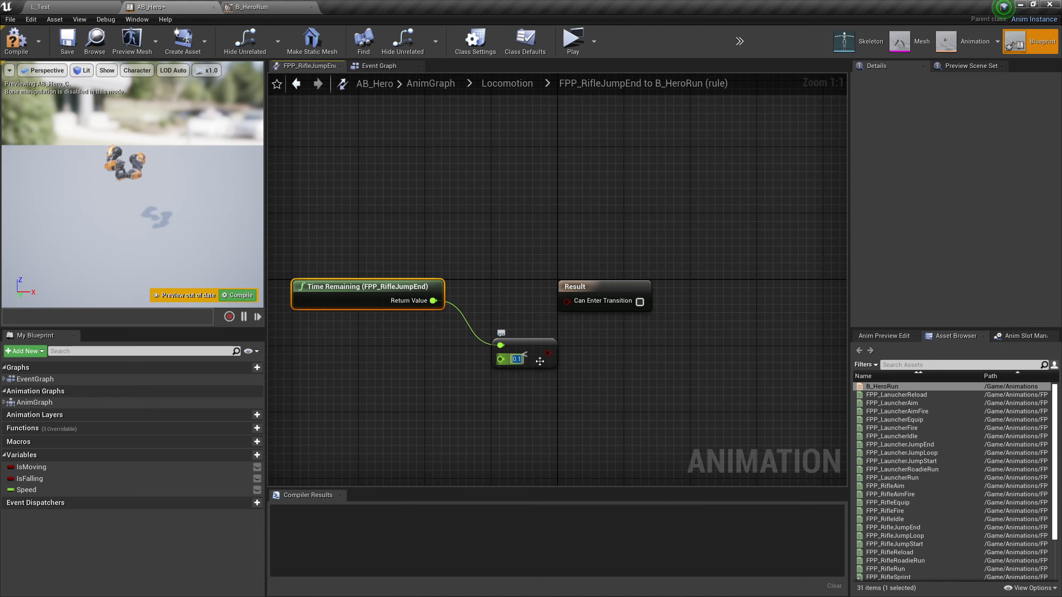
pyautogui.moveTo(547, 353); pyautogui.dragTo(544, 287)
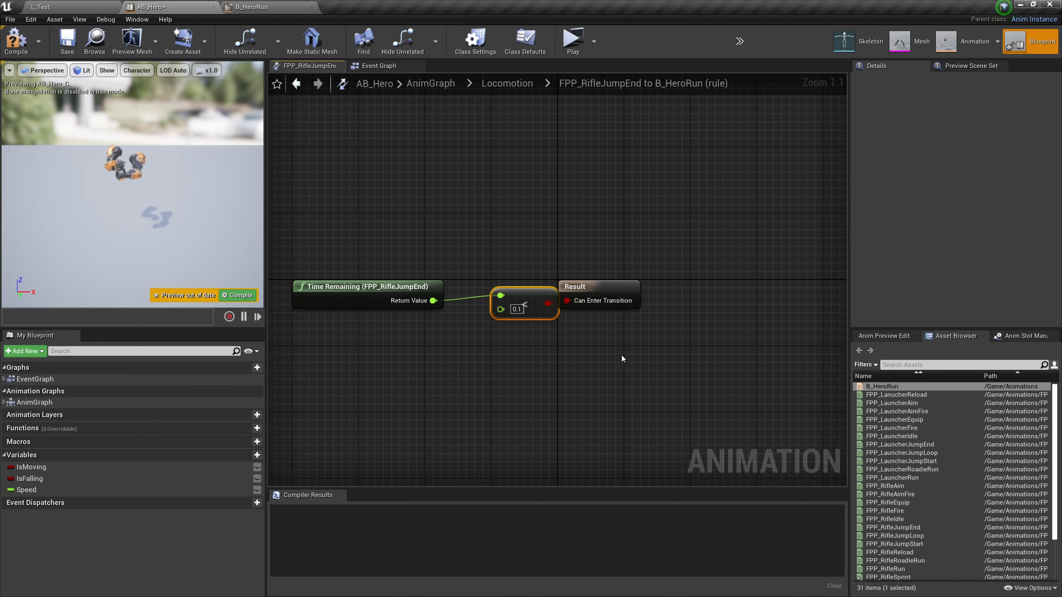
# Compile AB_Hero and move the B_HeroRun state farther down in the Locomotion graph
pyautogui.click(16, 40)
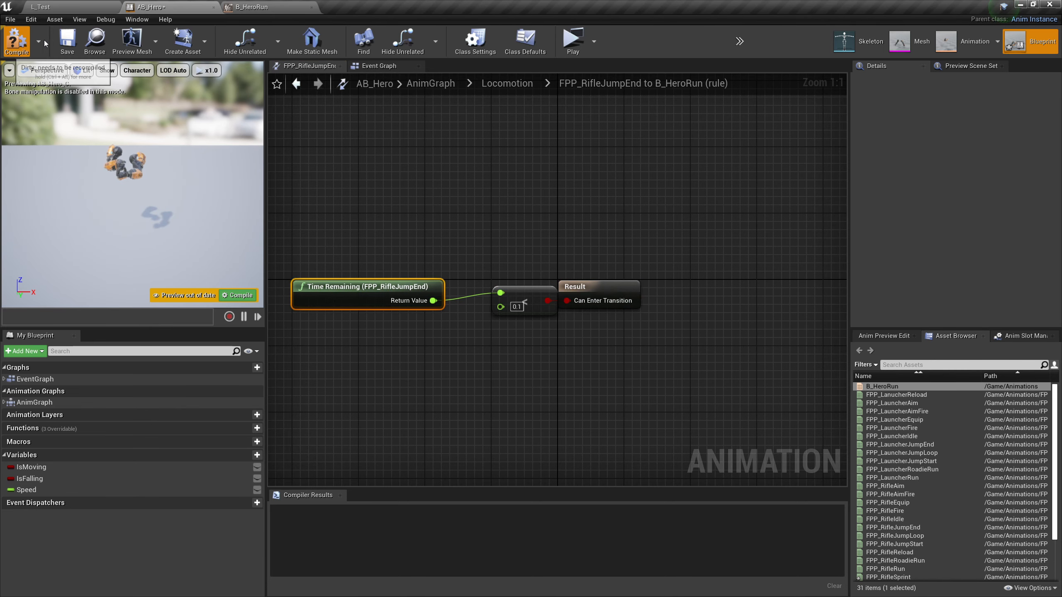
pyautogui.click(507, 83)
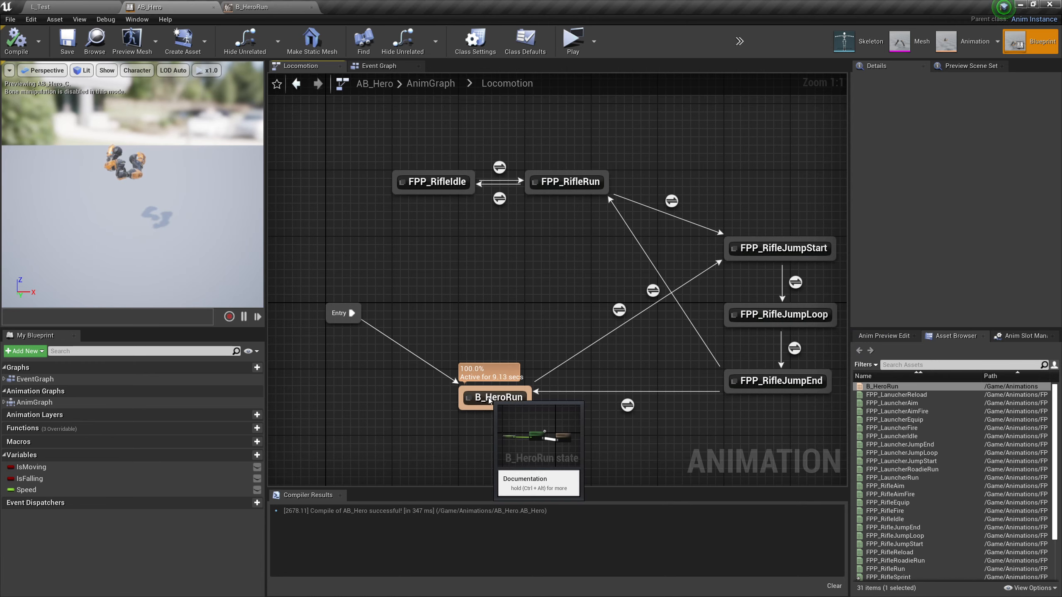
pyautogui.moveTo(490, 401)
pyautogui.mouseDown()
pyautogui.moveTo(491, 464)
pyautogui.moveTo(493, 383)
pyautogui.mouseUp()
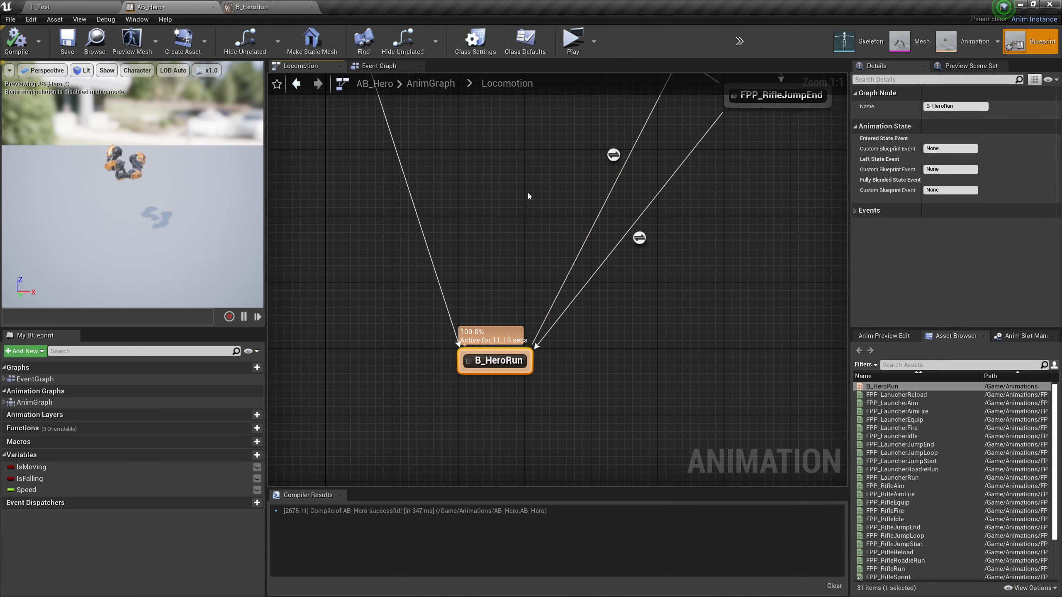
# Delete the FPP_RifleIdle and FPP_RifleRun states and their transitions from the Locomotion state machine
pyautogui.moveTo(527, 196); pyautogui.dragTo(525, 433, button='right')
pyautogui.moveTo(573, 278); pyautogui.dragTo(427, 275)
pyautogui.click(576, 286)
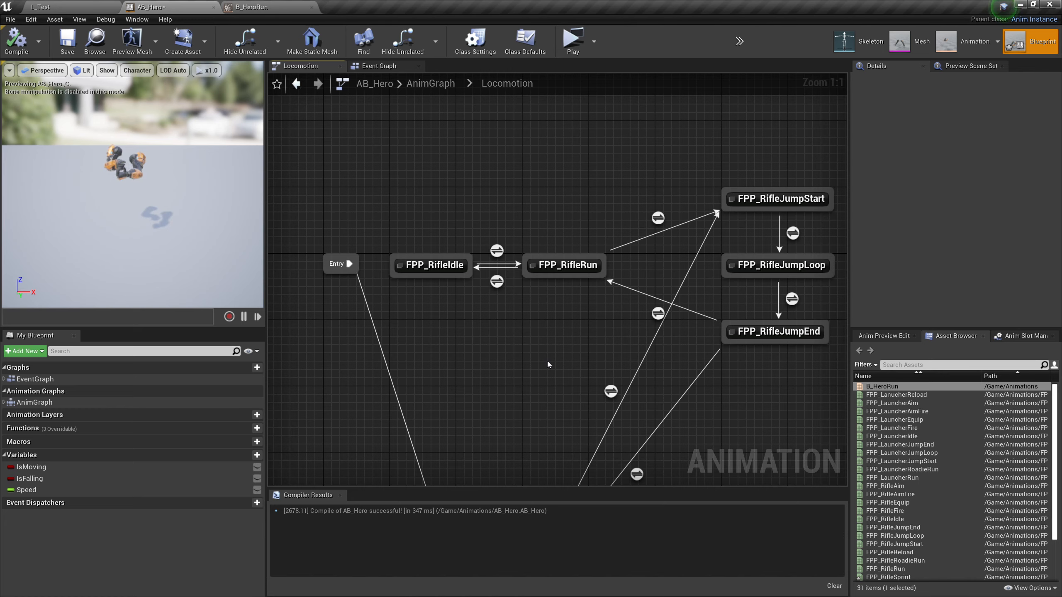
pyautogui.moveTo(570, 348); pyautogui.dragTo(422, 207)
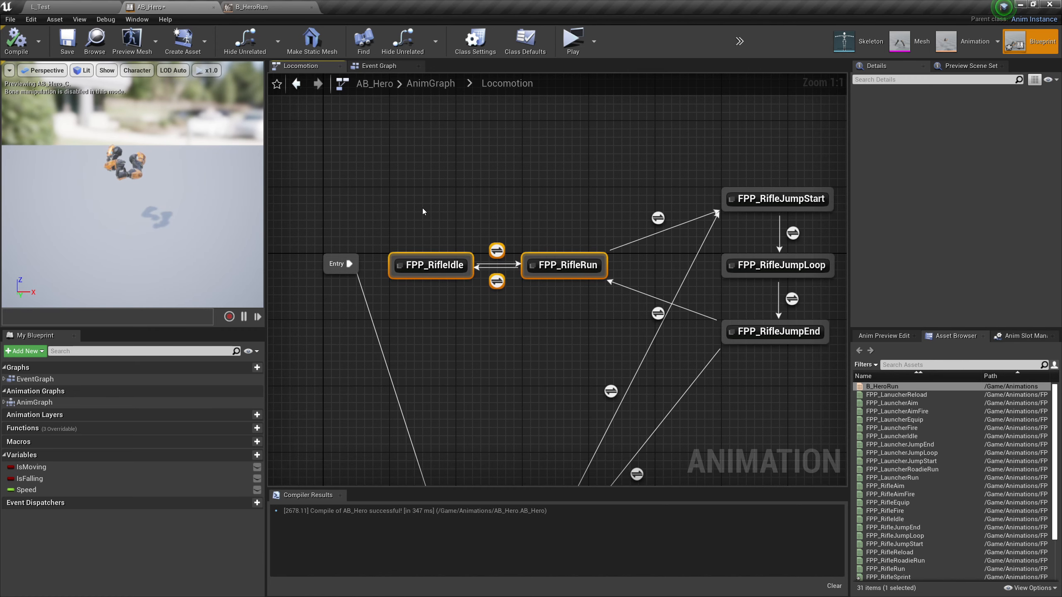
pyautogui.press('Delete')
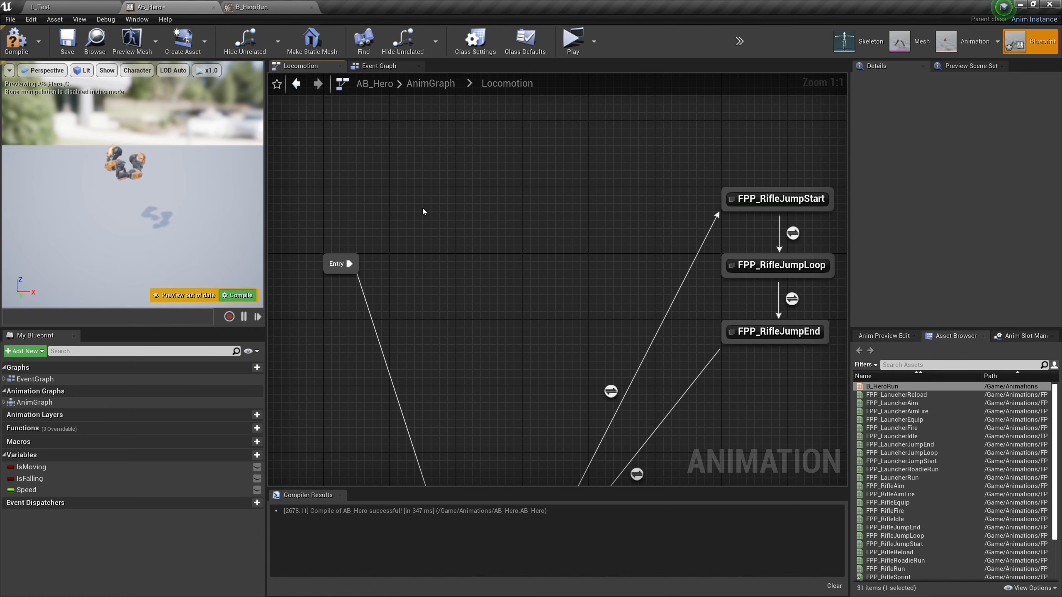
# Place B_HeroRun level with Entry, move the three rifle jump states closer to it, and compile and save AB_Hero
pyautogui.moveTo(496, 300); pyautogui.dragTo(513, 171, button='right')
pyautogui.moveTo(518, 462); pyautogui.dragTo(518, 130)
pyautogui.moveTo(797, 235); pyautogui.dragTo(768, 405, button='right')
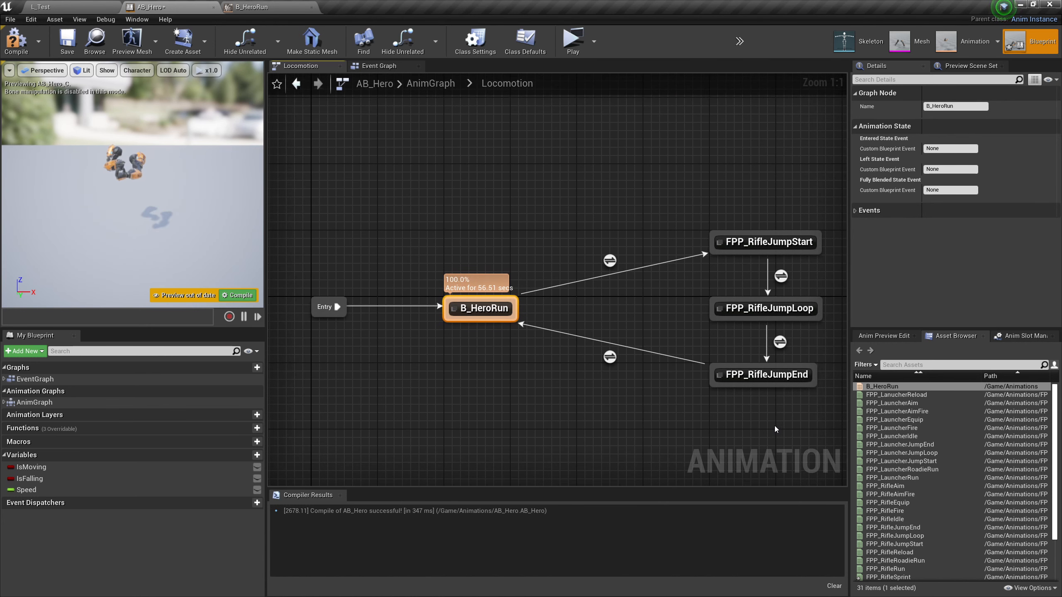
pyautogui.moveTo(775, 426); pyautogui.dragTo(653, 234)
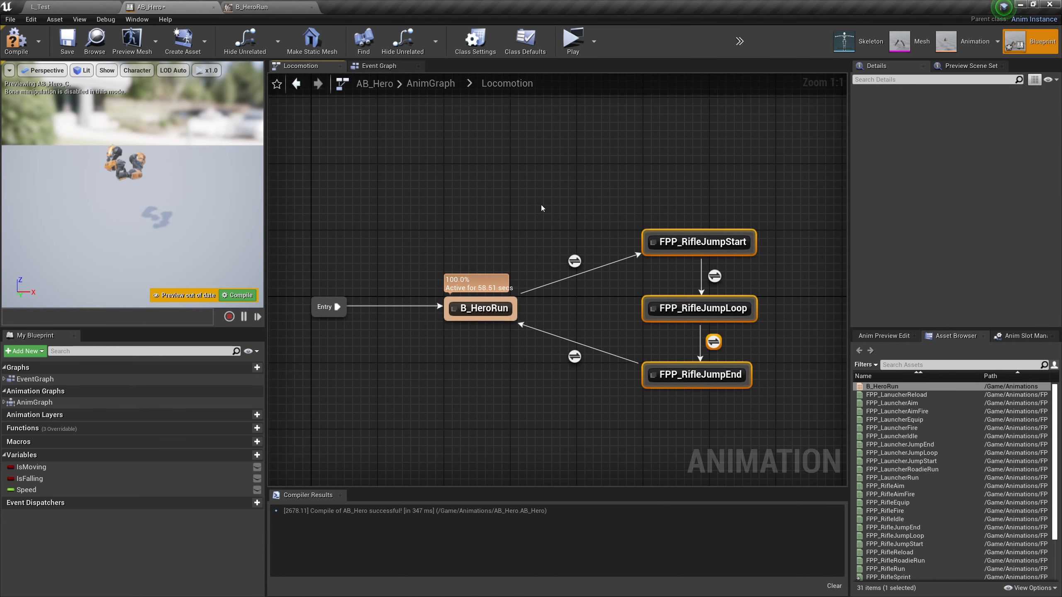
pyautogui.click(528, 227)
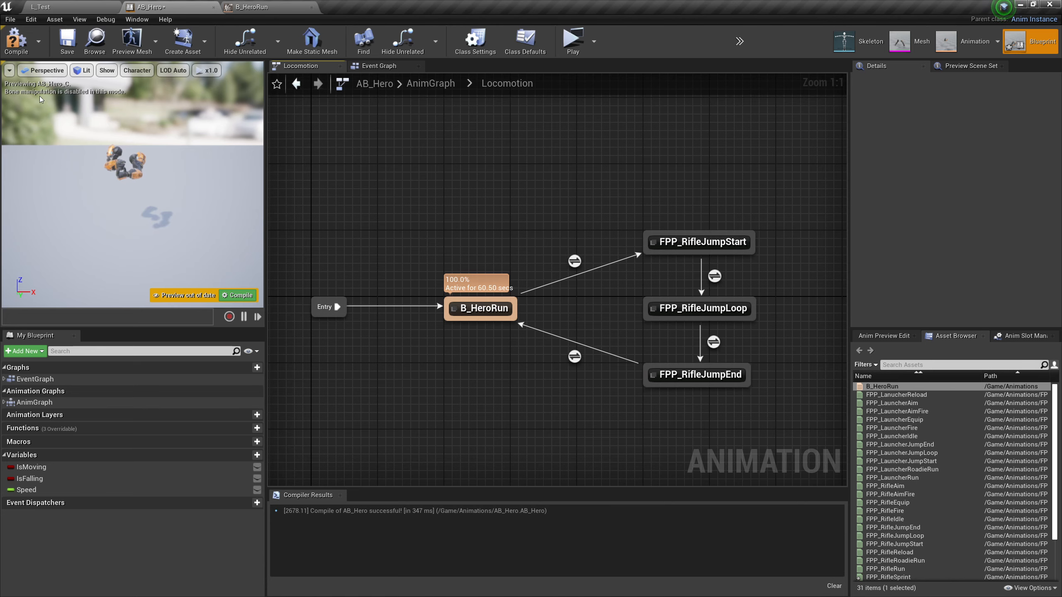
pyautogui.click(16, 40)
pyautogui.click(67, 40)
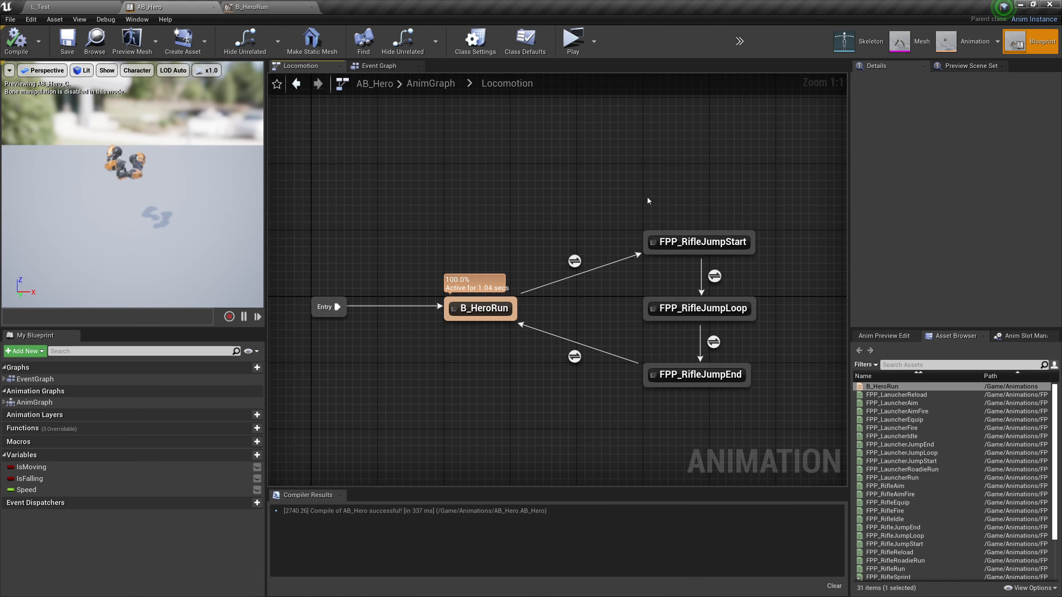
# Playtest the game from AB_Hero, moving the hero forward and sideways to check the blended locomotion animations, and end the session
pyautogui.click(573, 42)
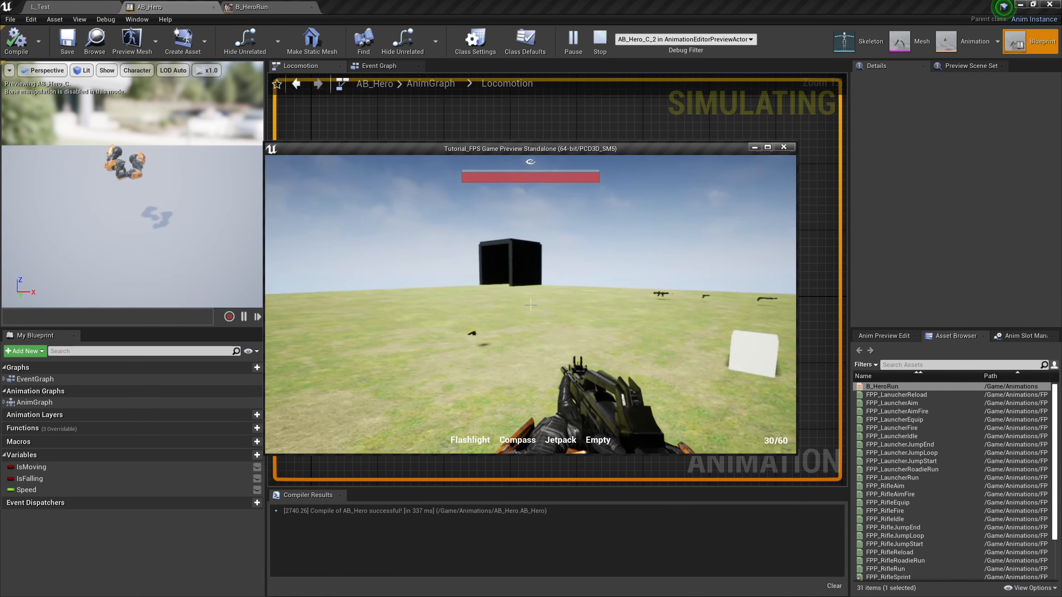
pyautogui.press('w')
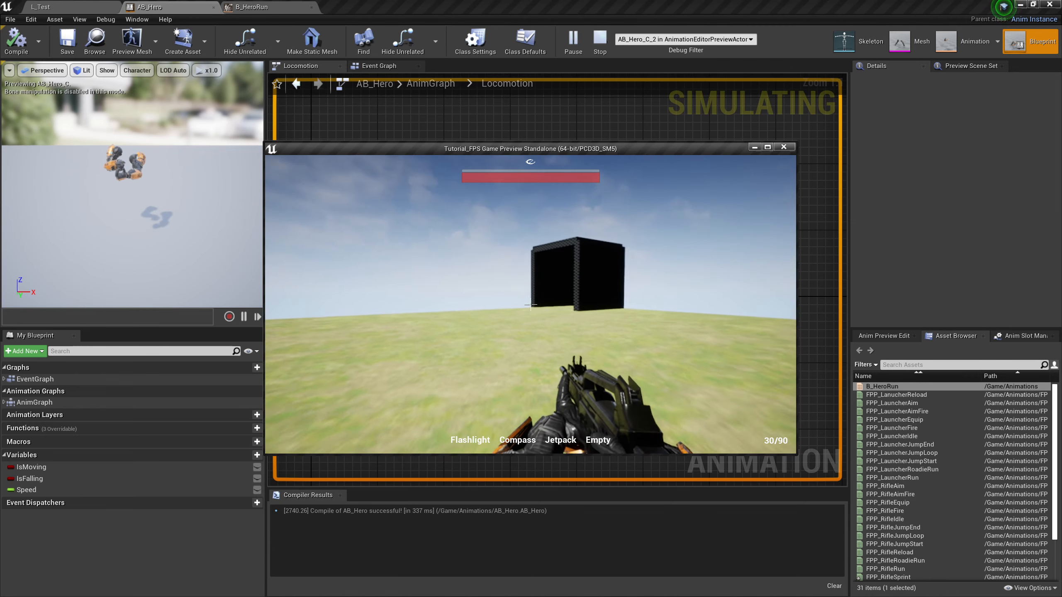
pyautogui.press('w')
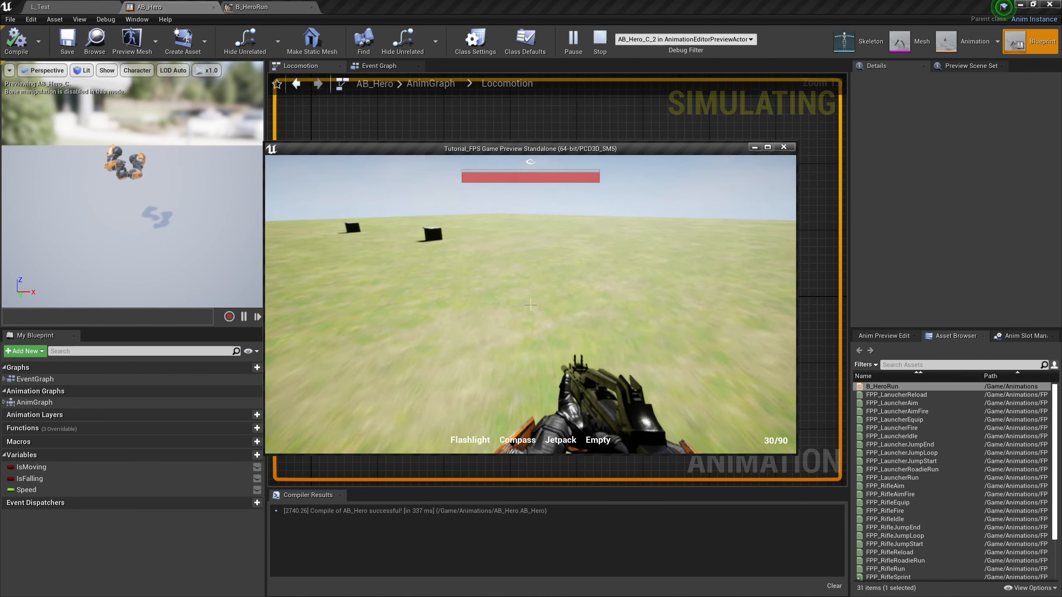
pyautogui.press('w')
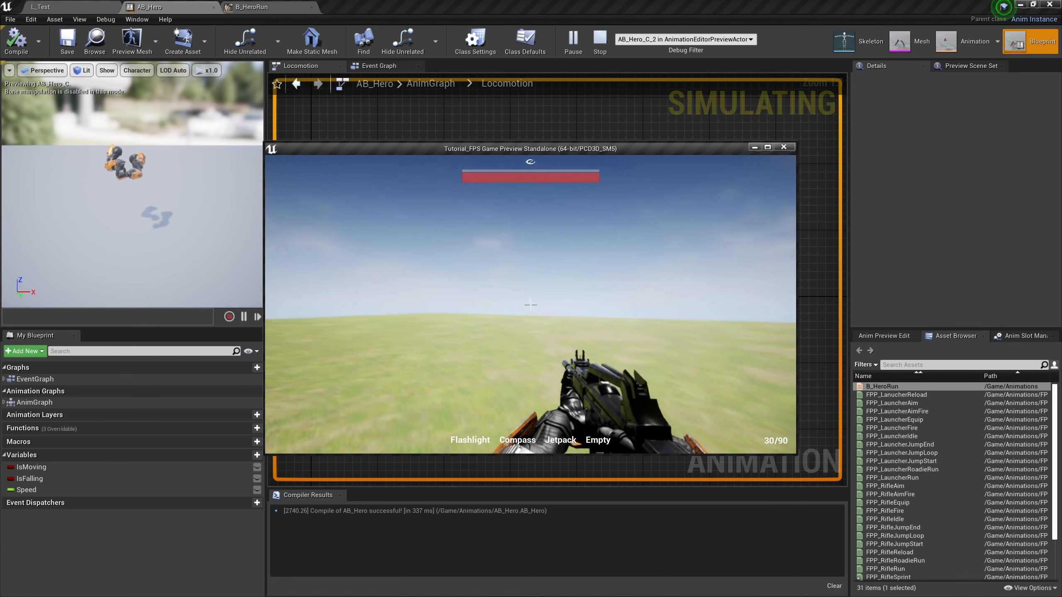
pyautogui.press('w')
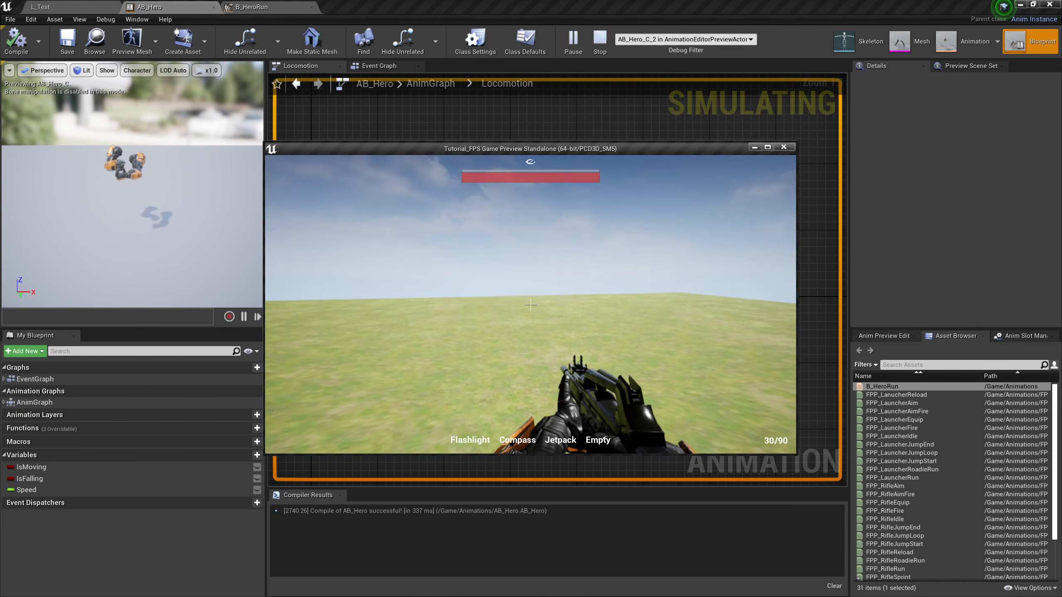
pyautogui.press('w')
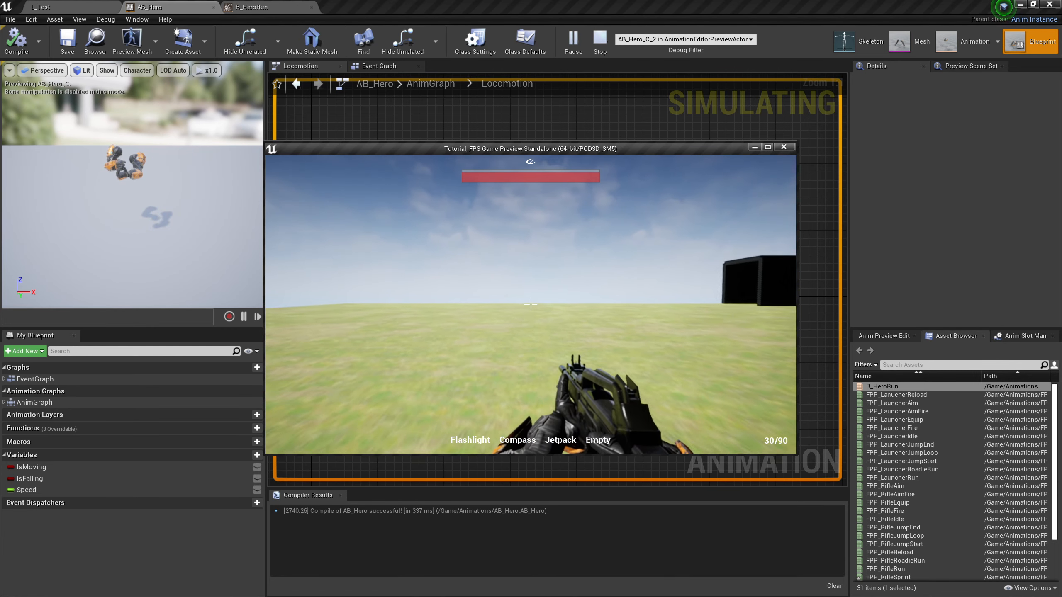
pyautogui.press('w')
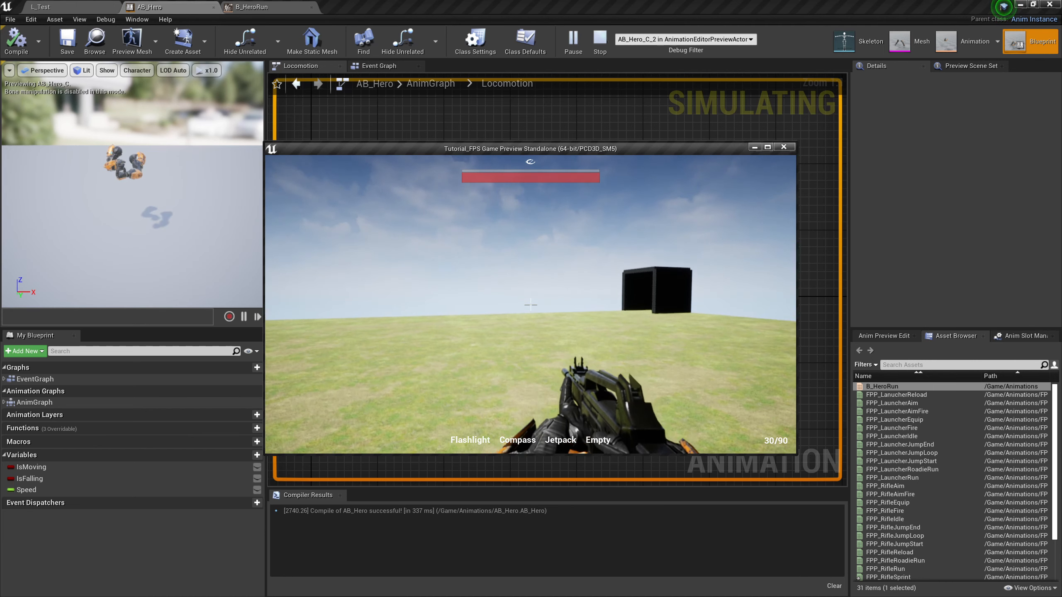
pyautogui.press('w')
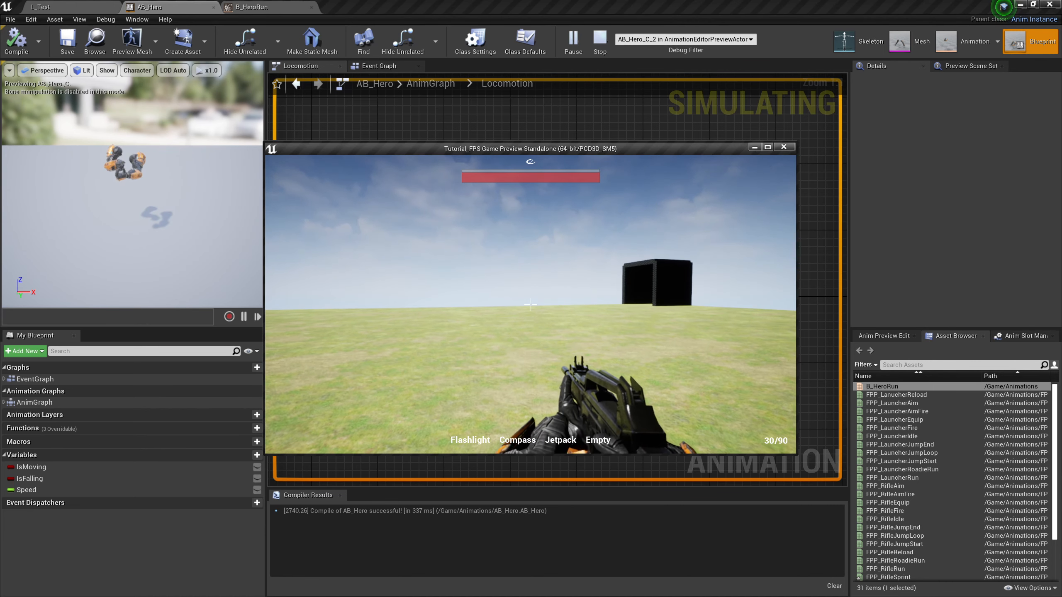
pyautogui.press('a')
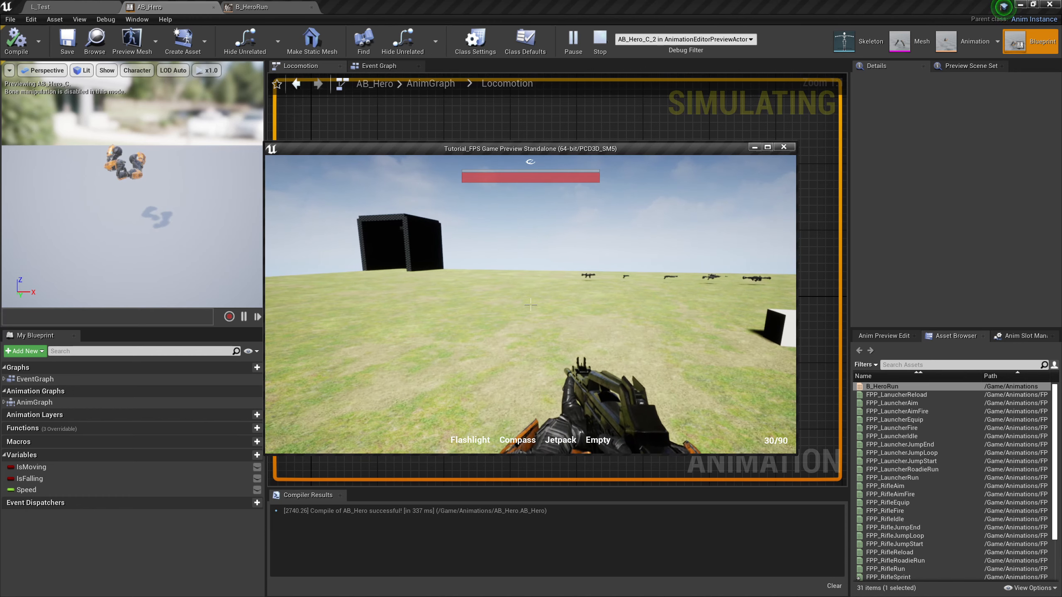
pyautogui.press('a')
pyautogui.press('w')
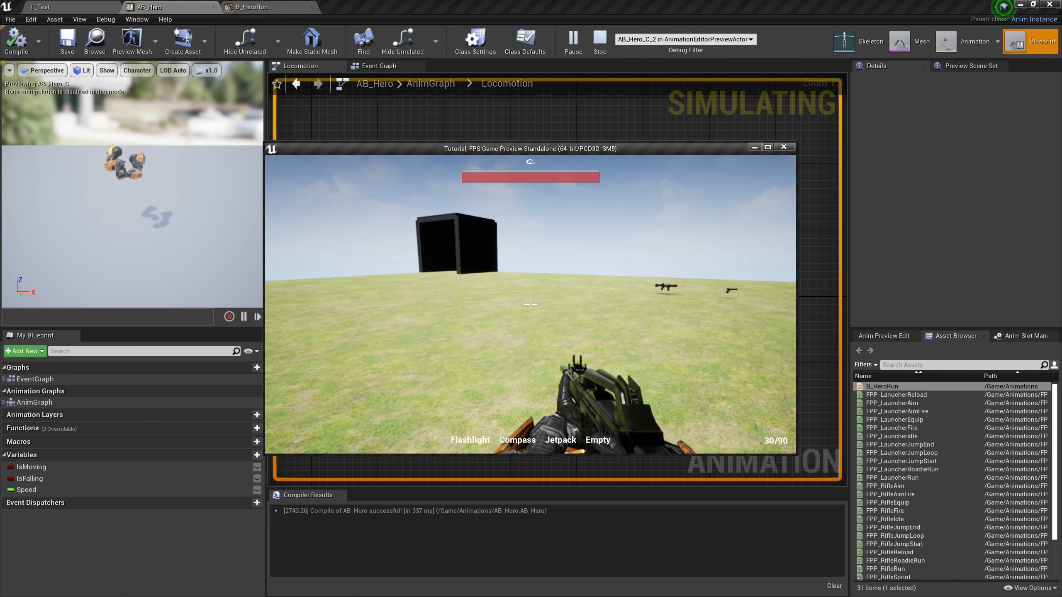
pyautogui.press('Escape')
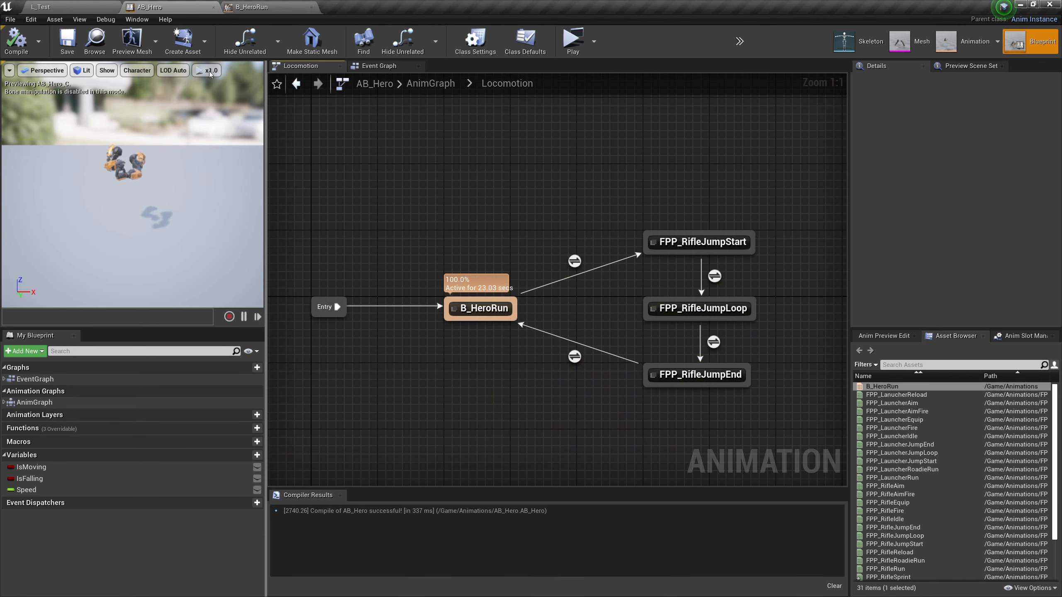
# Playtest again from the L_Test level, running forward across the field to check the hero's movement, and stop the preview
pyautogui.click(58, 6)
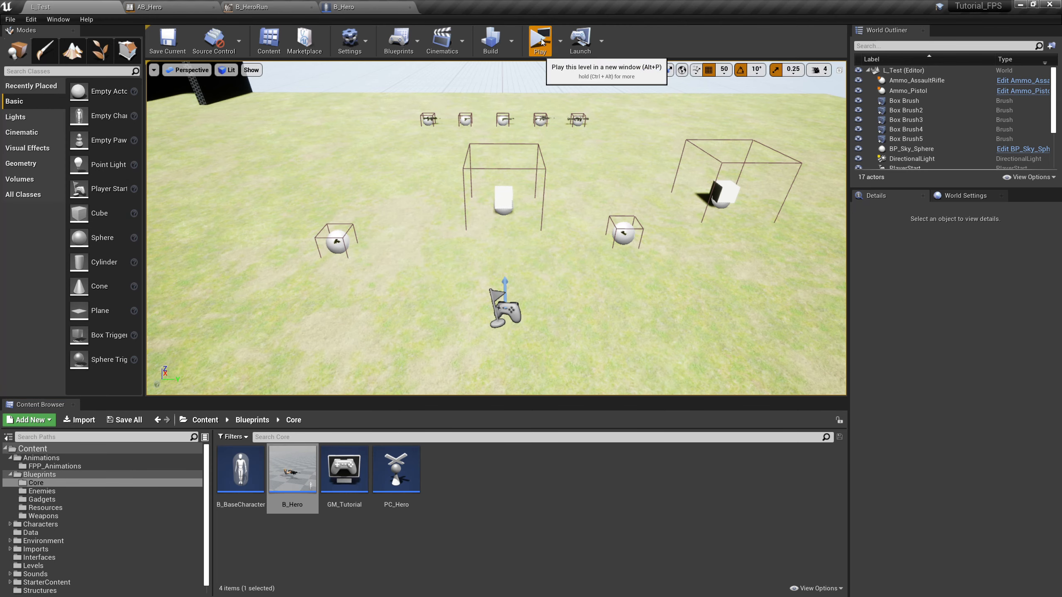
pyautogui.click(539, 39)
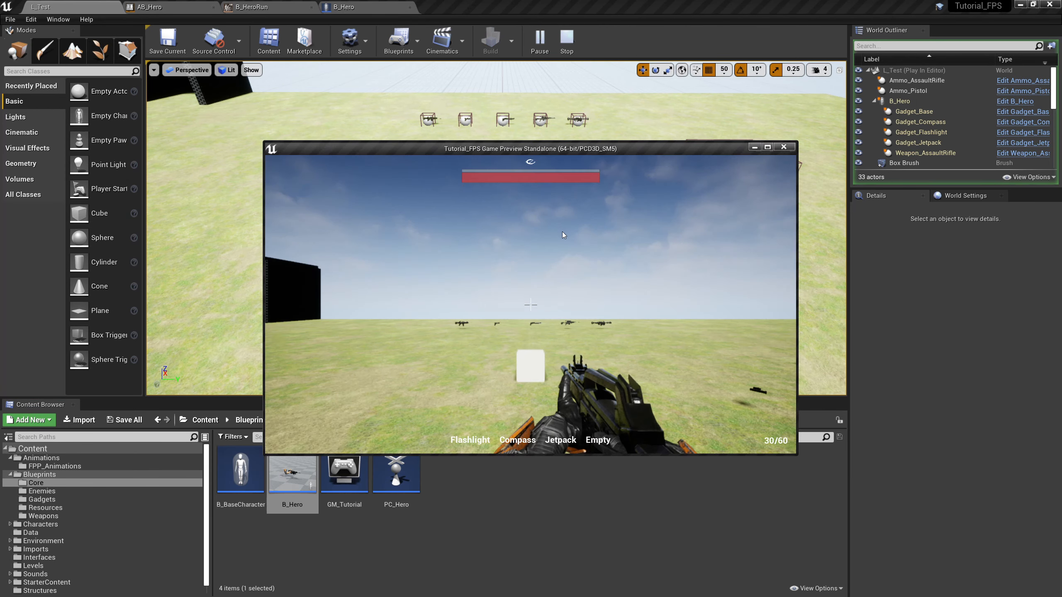
pyautogui.click(564, 235)
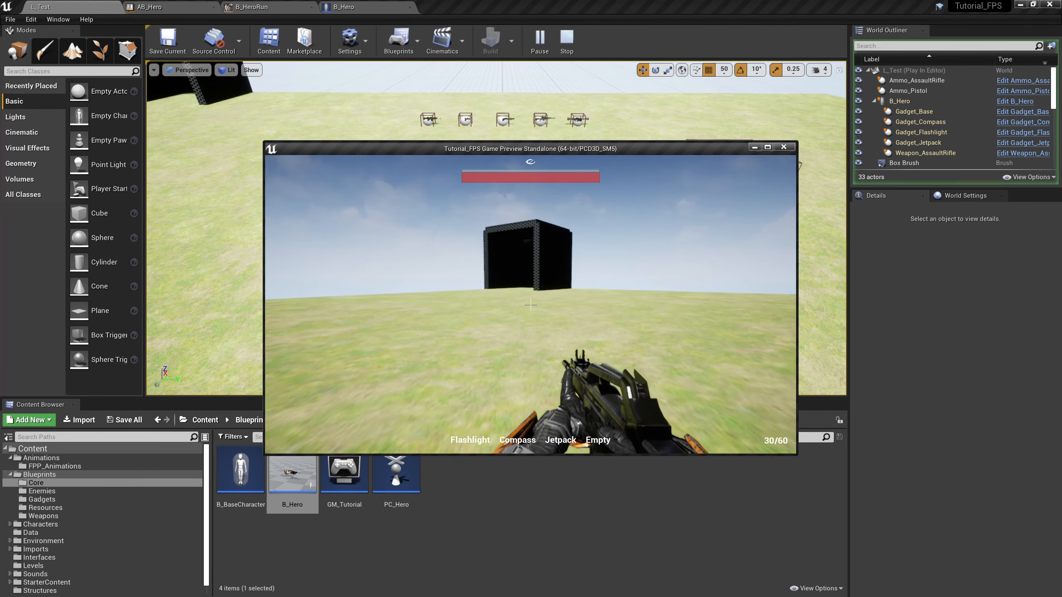
pyautogui.press('w')
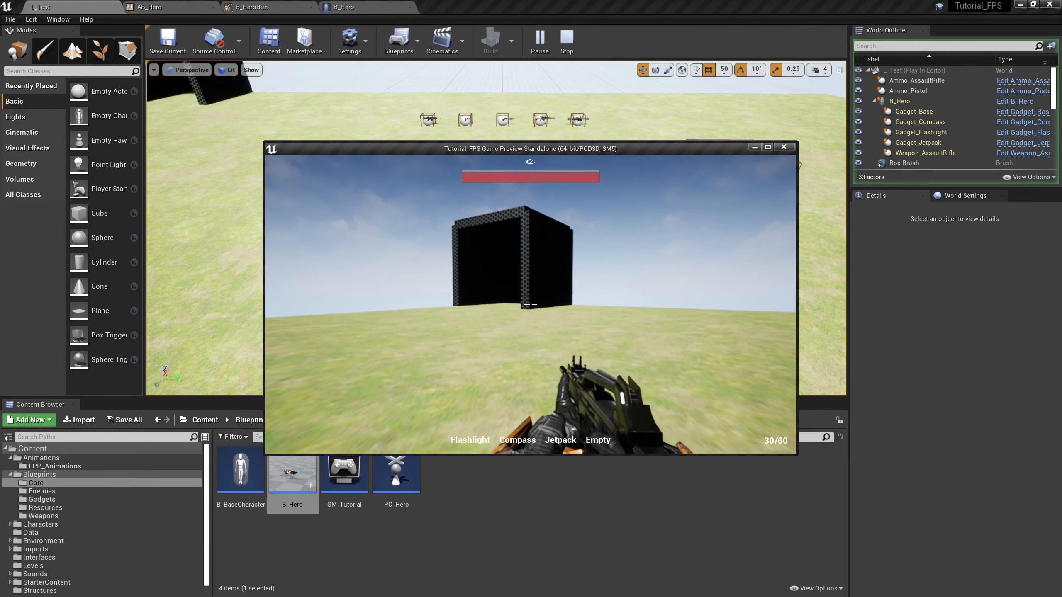
pyautogui.press('w')
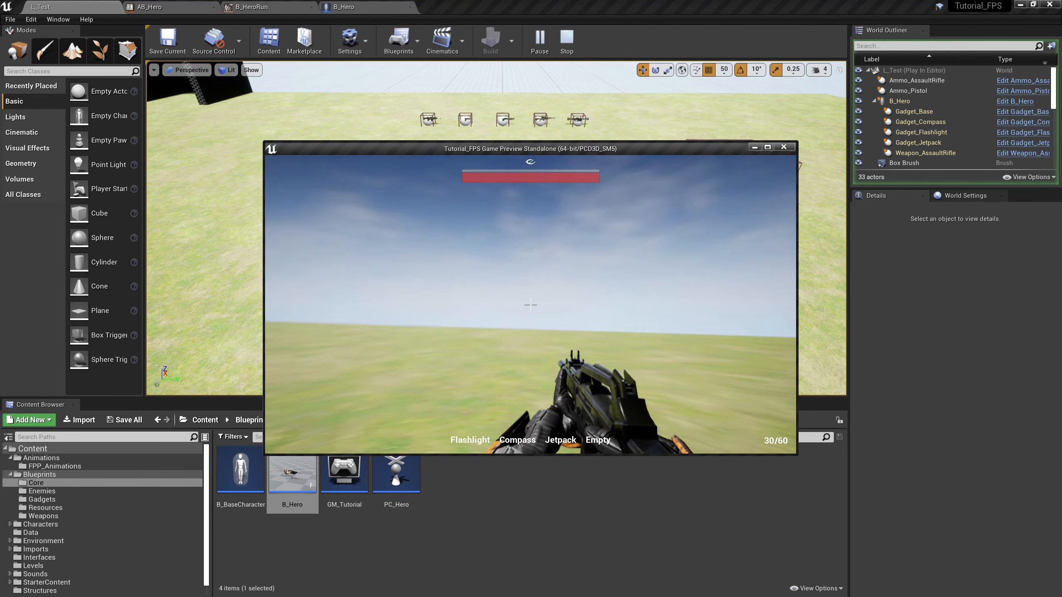
pyautogui.press('w')
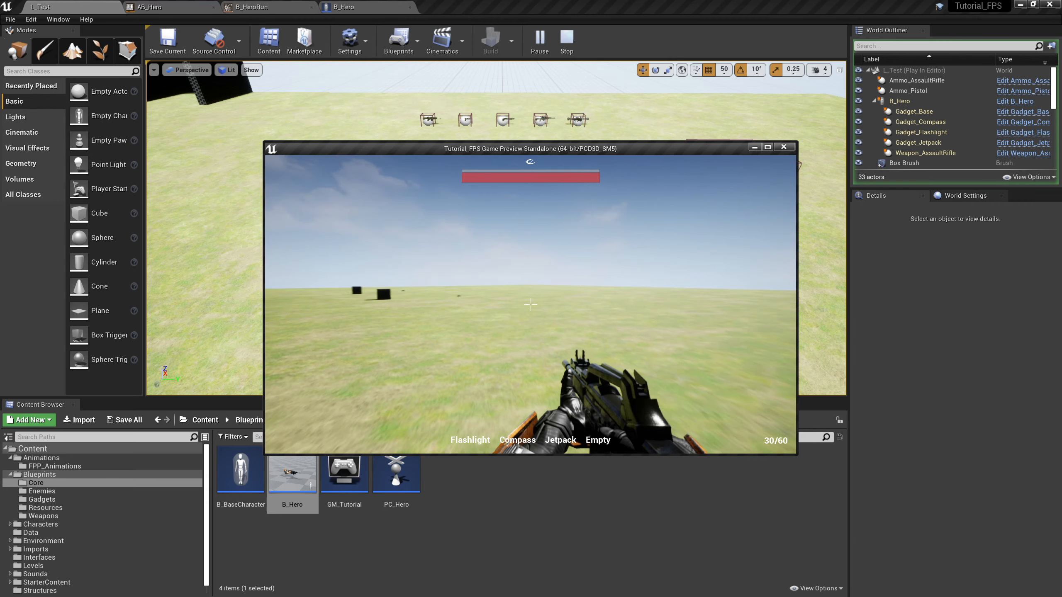
pyautogui.press('w')
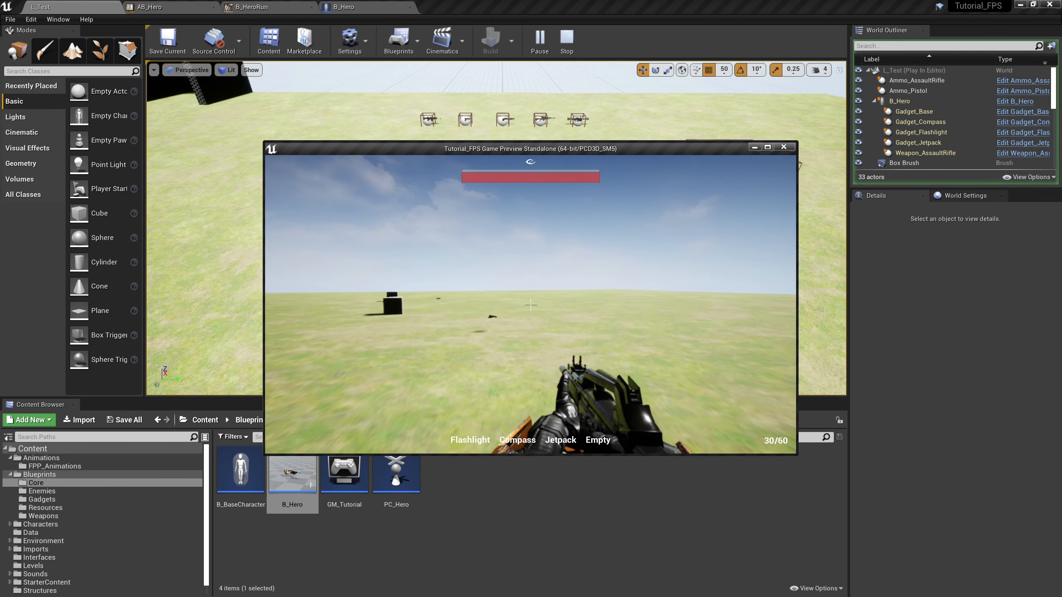
pyautogui.press('w')
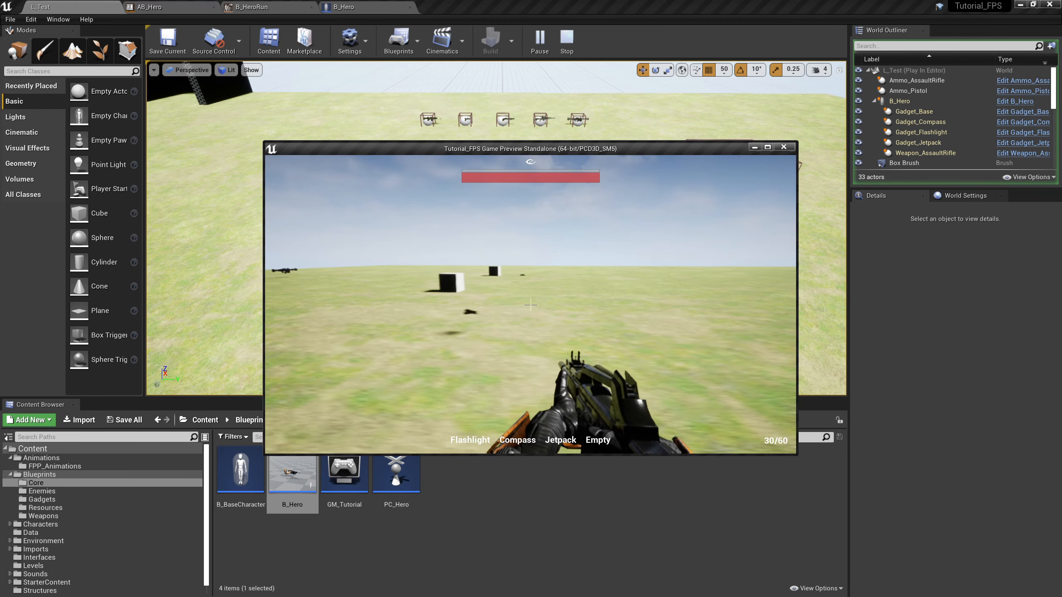
pyautogui.press('w')
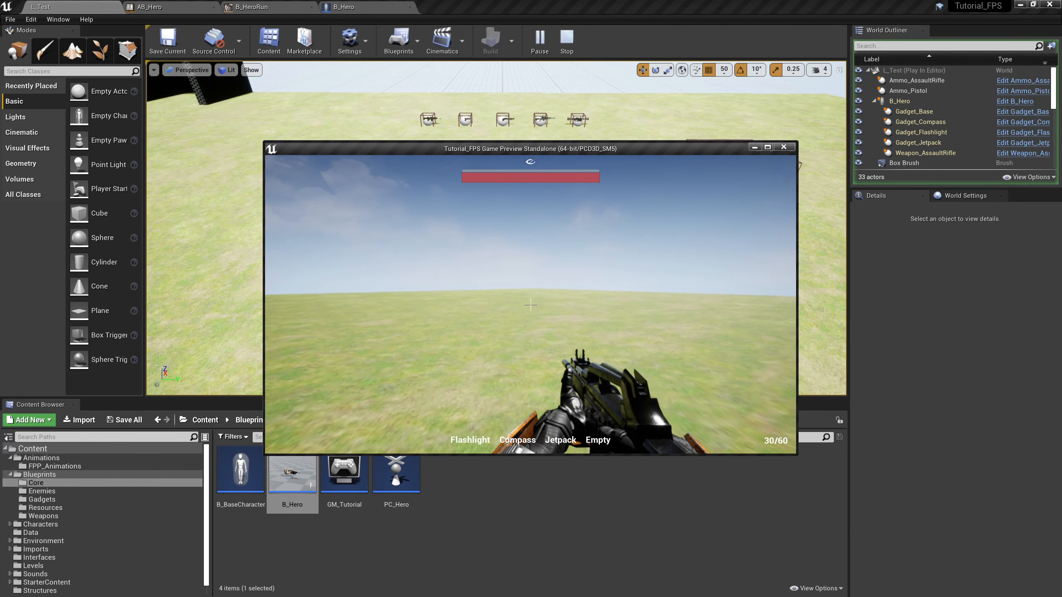
pyautogui.press('Escape')
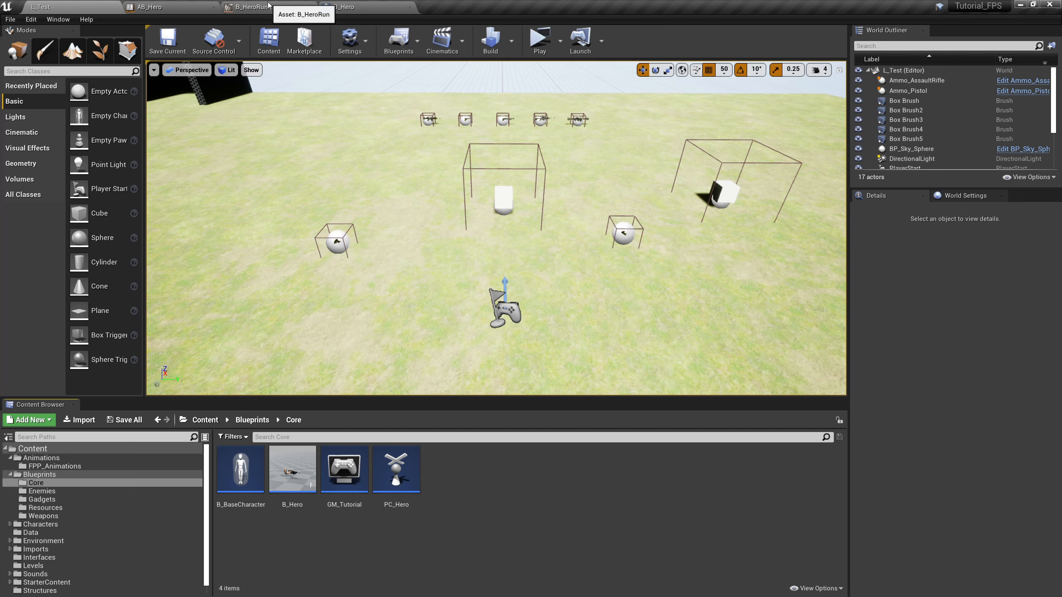
# Search the available actions in B_Hero's Event Graph for a sprint event and close the search without adding a node
pyautogui.click(340, 7)
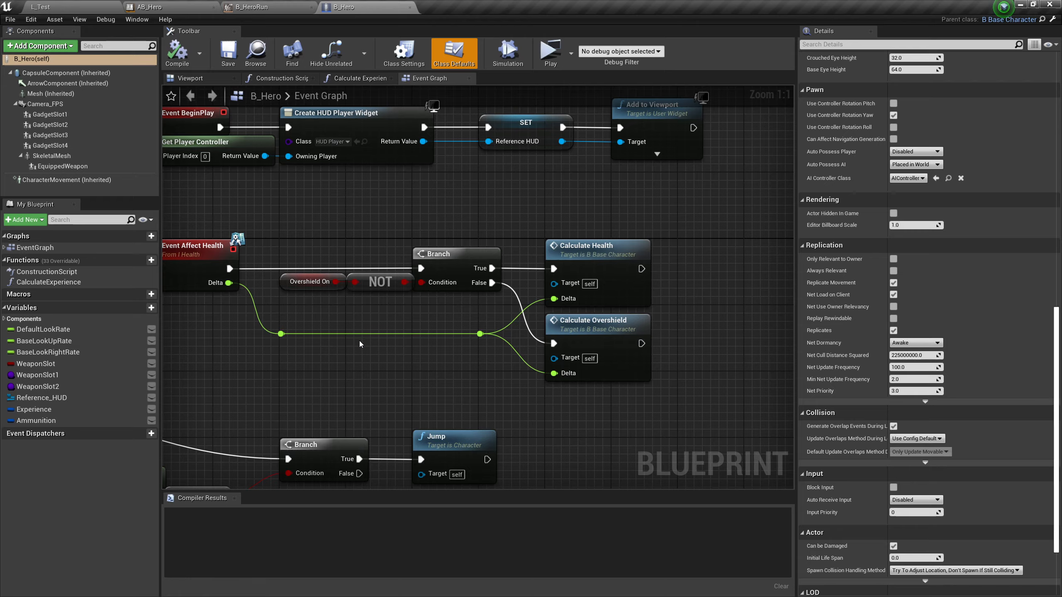
pyautogui.moveTo(263, 353); pyautogui.dragTo(518, 141, button='right')
pyautogui.scroll(-5, 519, 287)
pyautogui.moveTo(625, 326); pyautogui.dragTo(562, 121, button='right')
pyautogui.moveTo(681, 199); pyautogui.dragTo(470, 216, button='right')
pyautogui.rightClick(556, 288)
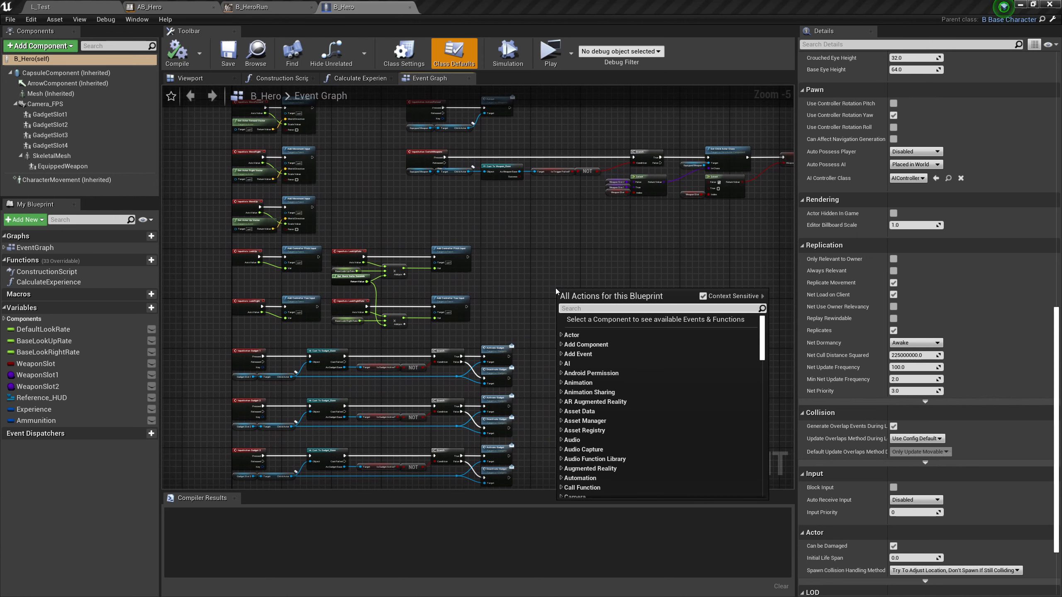
pyautogui.write('sprint')
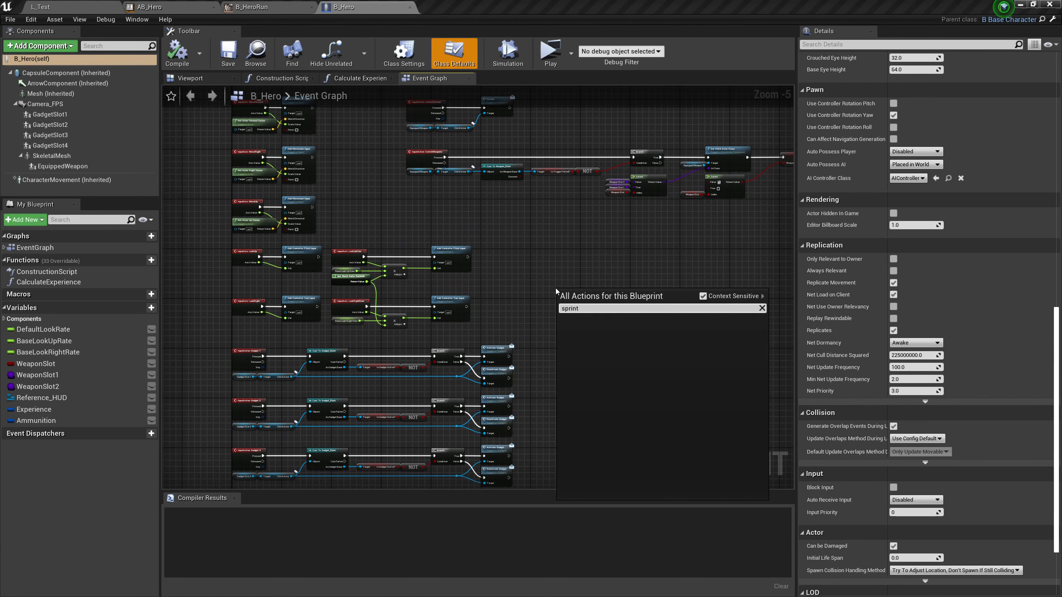
pyautogui.press('BackSpace')
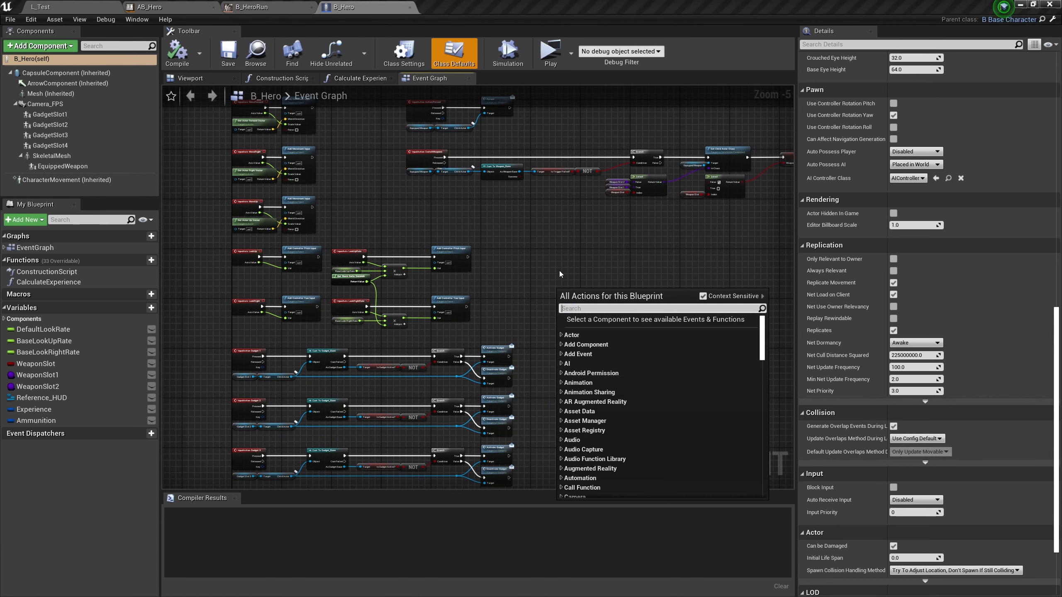
pyautogui.click(564, 253)
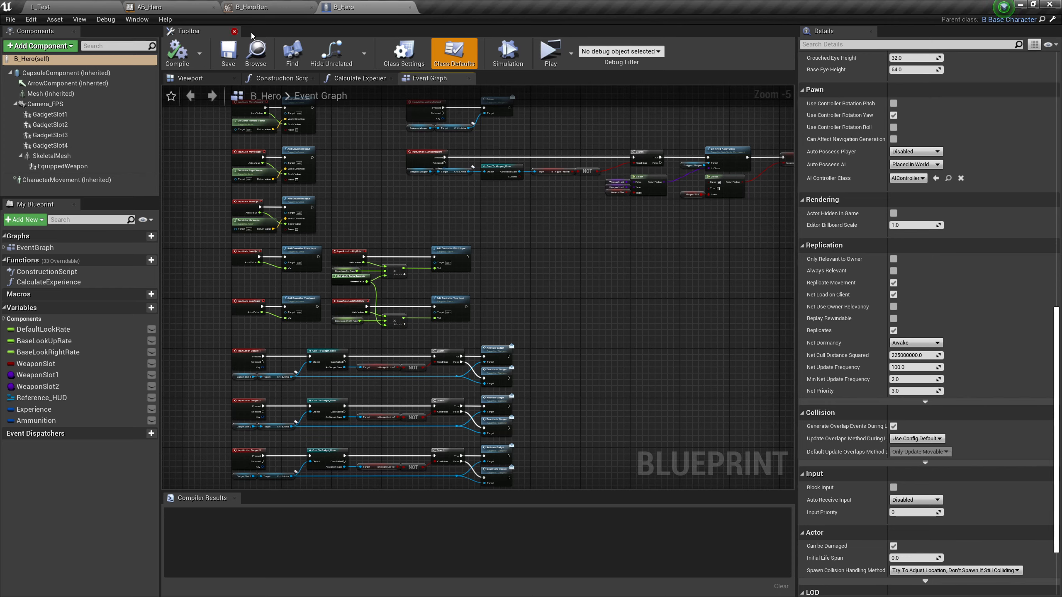
# Open the project's engine Input settings from the L_Test level editor
pyautogui.click(86, 7)
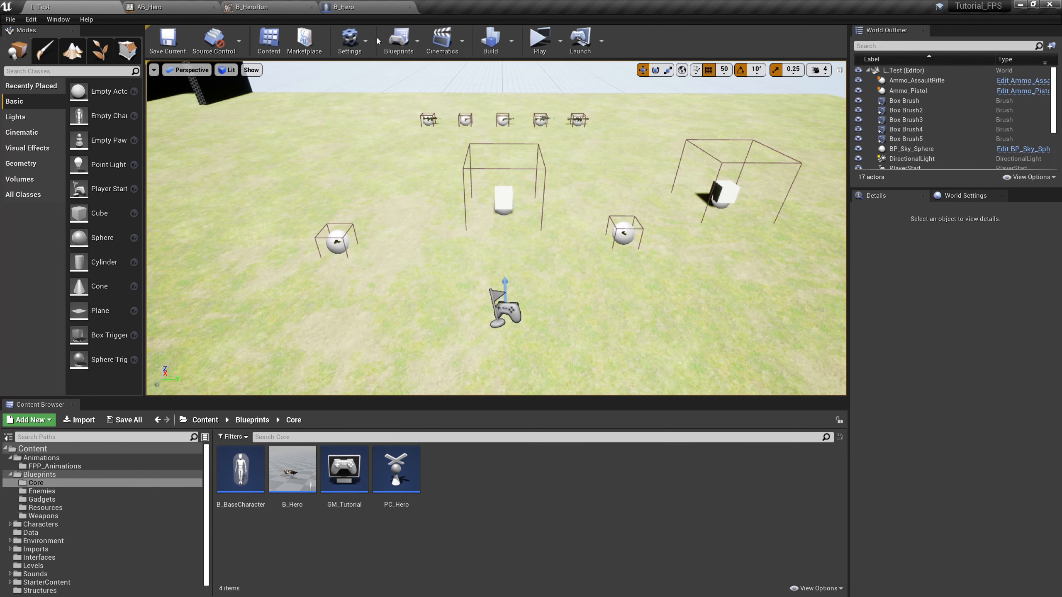
pyautogui.click(366, 39)
pyautogui.click(391, 82)
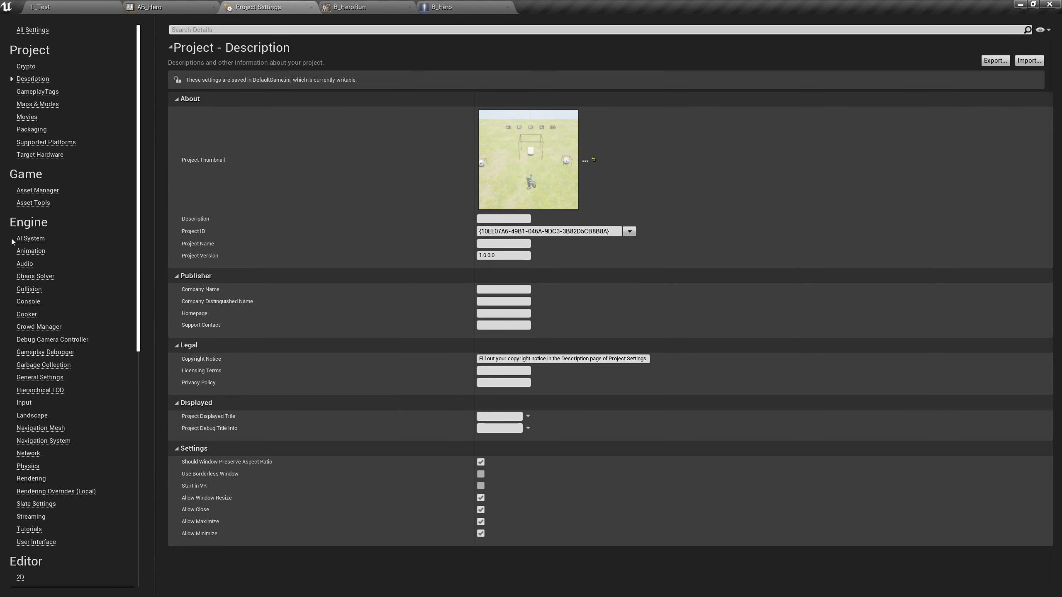
pyautogui.click(24, 403)
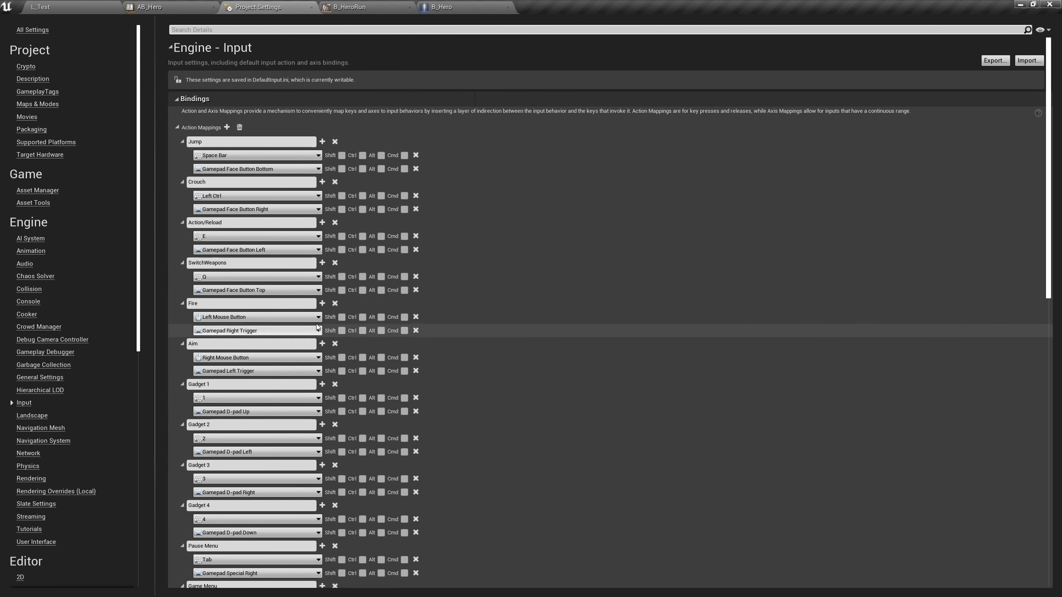
# Collapse all existing action mappings from Jump through Game Menu
pyautogui.click(183, 142)
pyautogui.click(183, 154)
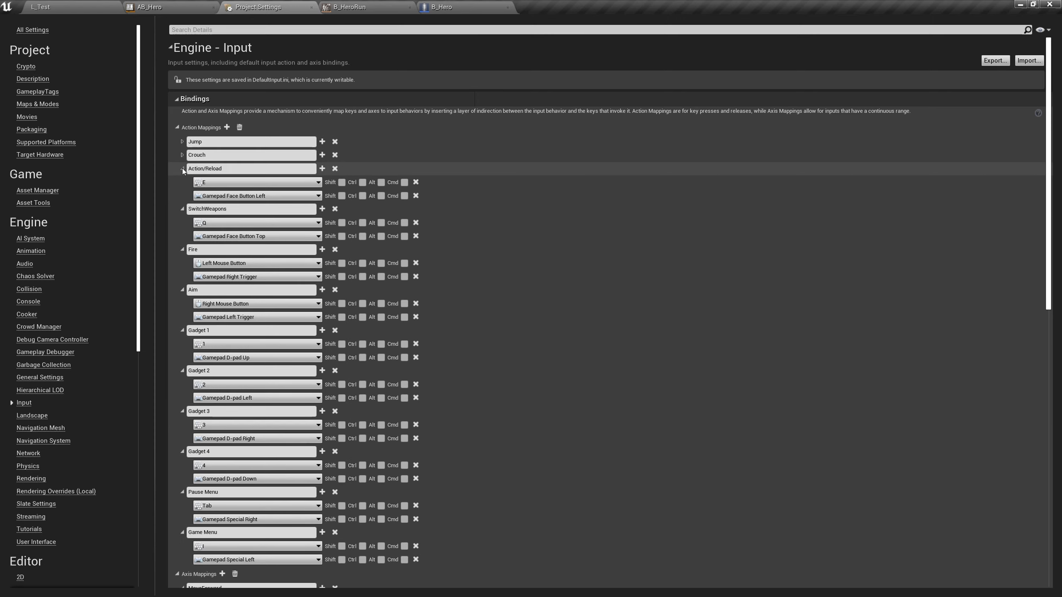
pyautogui.click(182, 168)
pyautogui.click(183, 182)
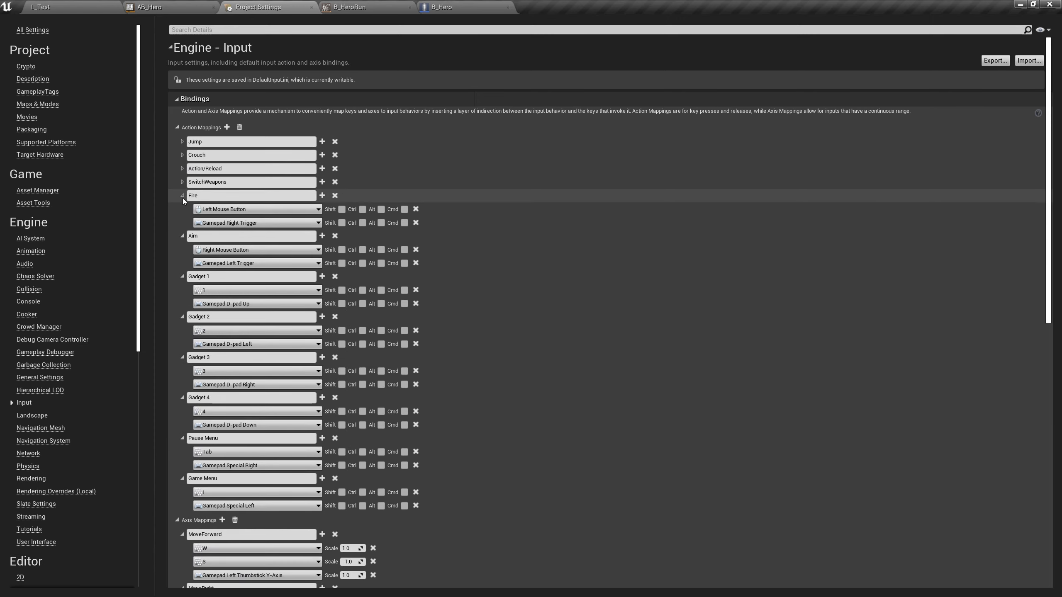
pyautogui.click(182, 196)
pyautogui.click(182, 209)
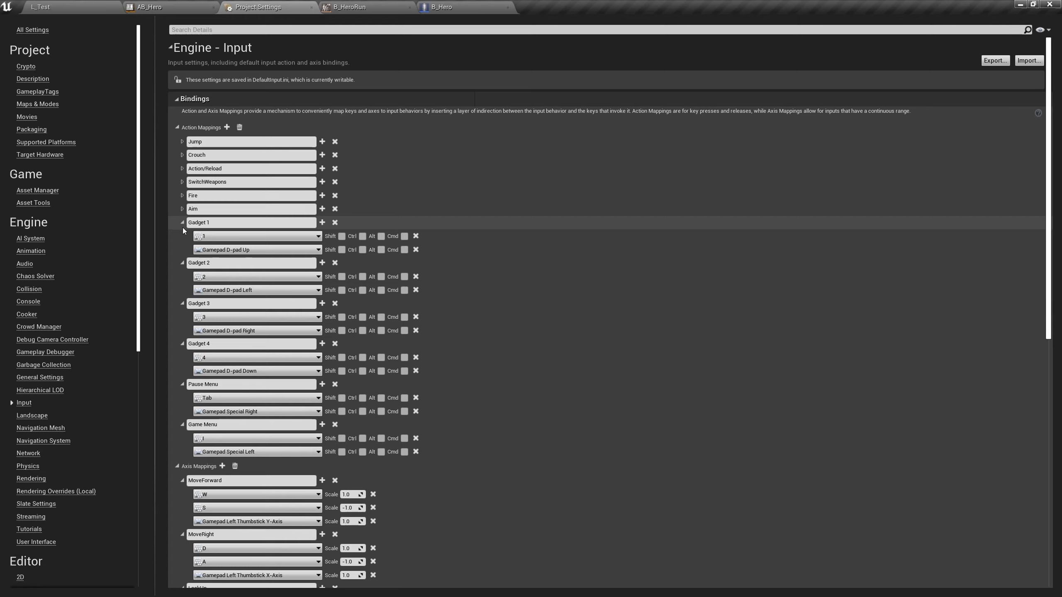
pyautogui.click(183, 222)
pyautogui.click(182, 235)
pyautogui.click(182, 249)
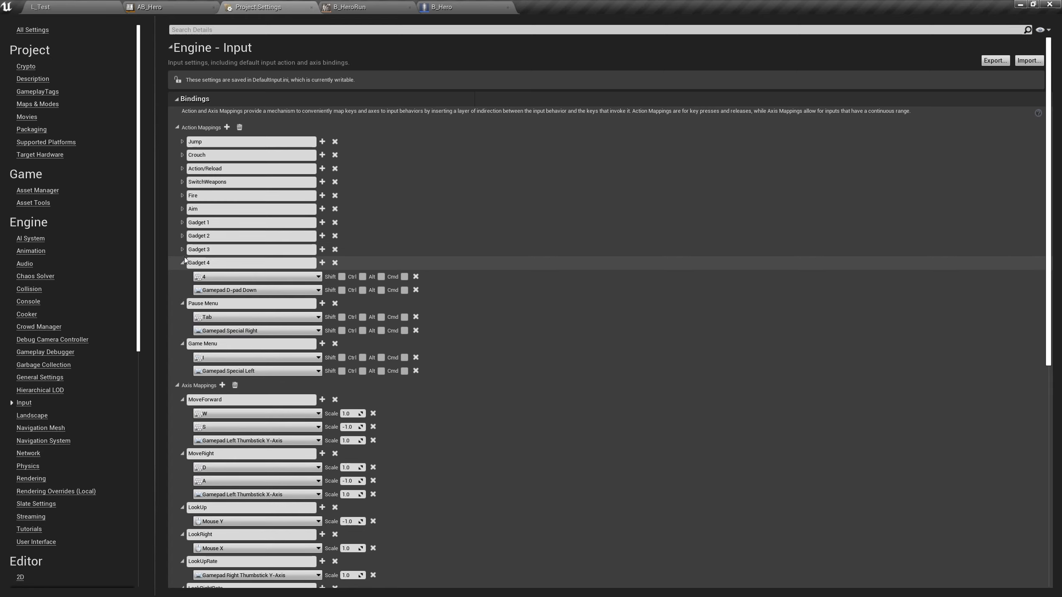
pyautogui.click(183, 263)
pyautogui.click(183, 277)
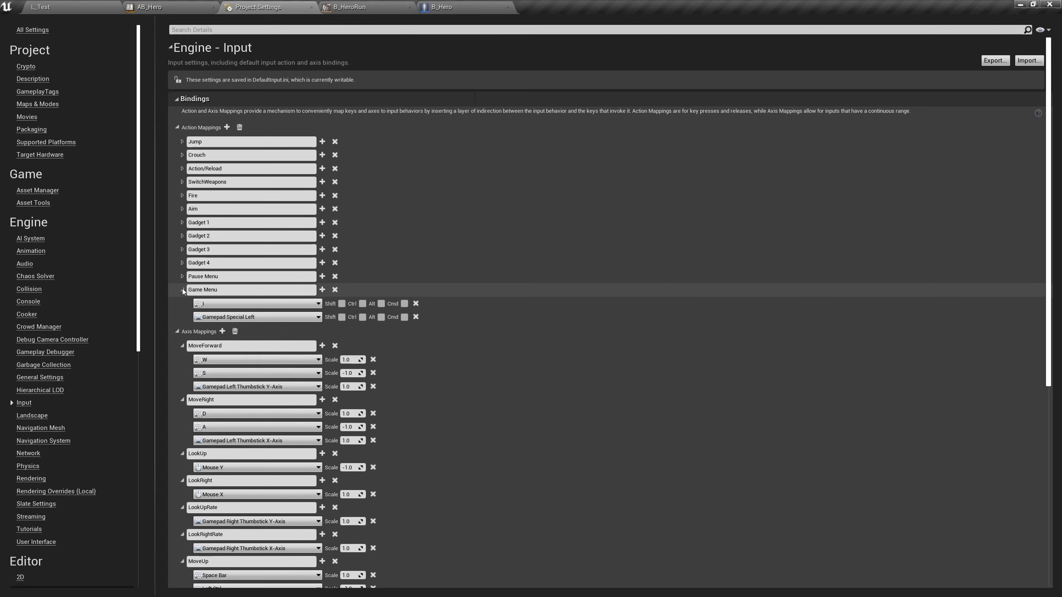
pyautogui.click(182, 289)
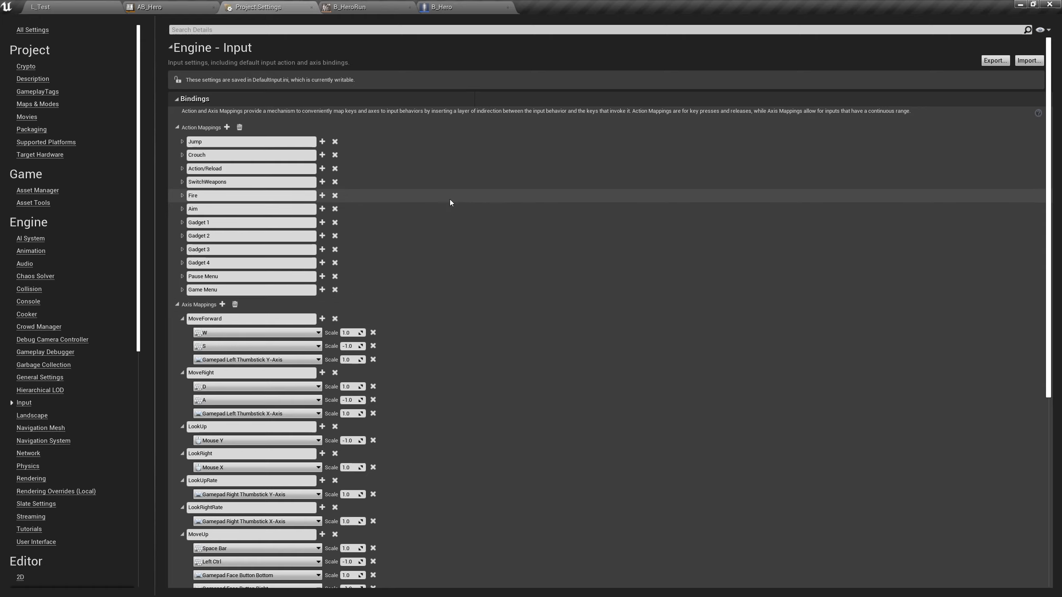
# Add an action mapping named Sprint and bind it to the Left Shift key
pyautogui.click(226, 130)
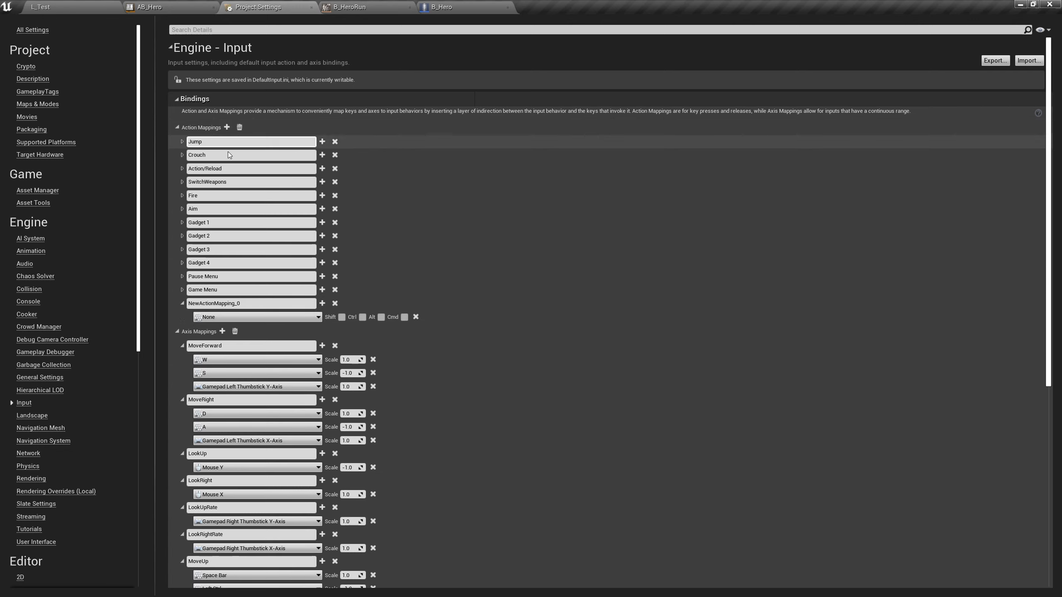
pyautogui.click(267, 304)
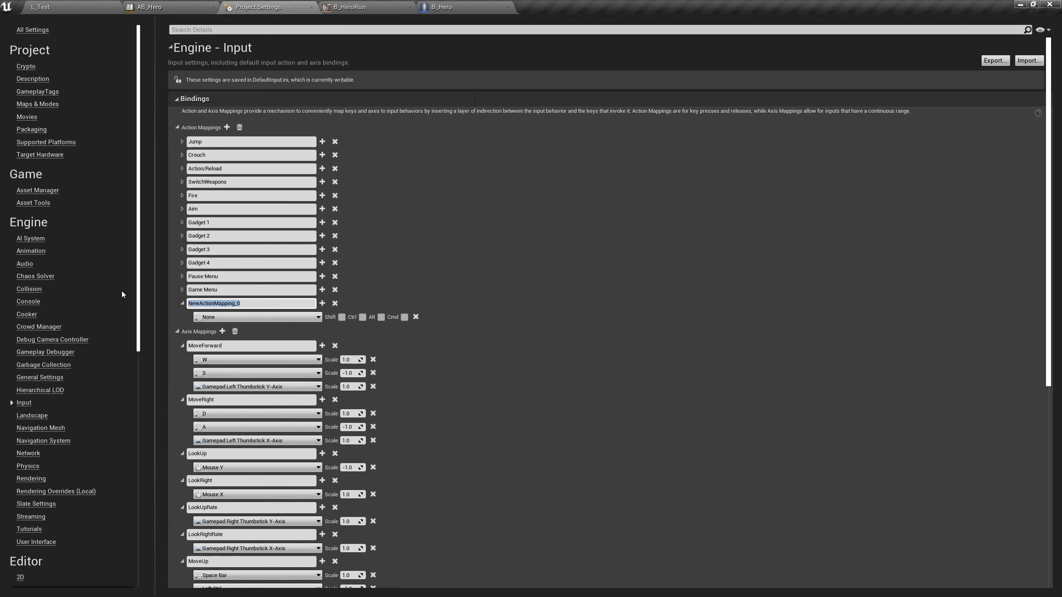
pyautogui.write('Sprint')
pyautogui.press('Return')
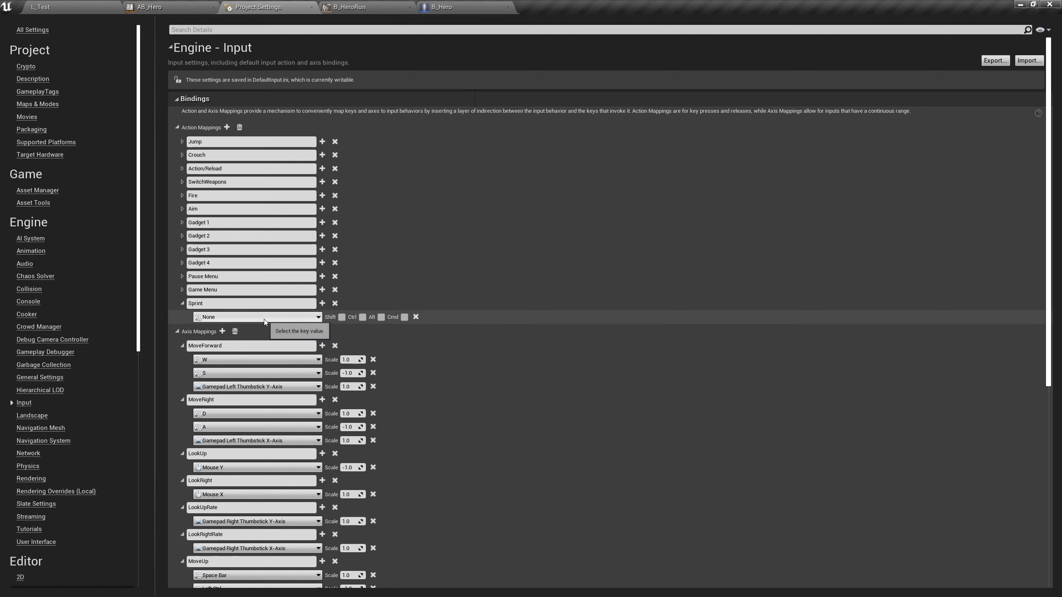
pyautogui.click(263, 317)
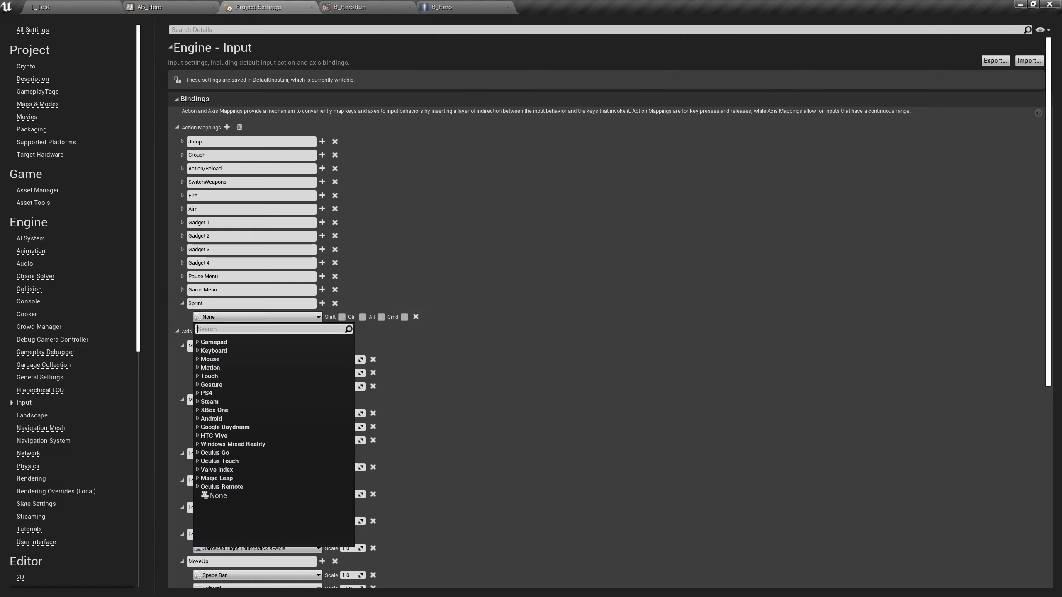
pyautogui.write('shift')
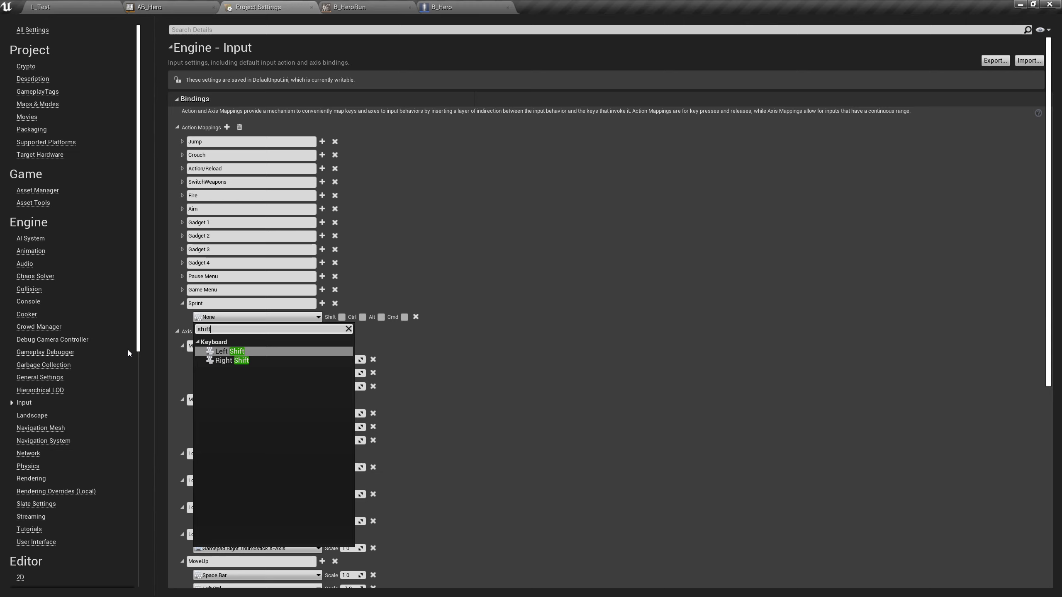
pyautogui.click(222, 352)
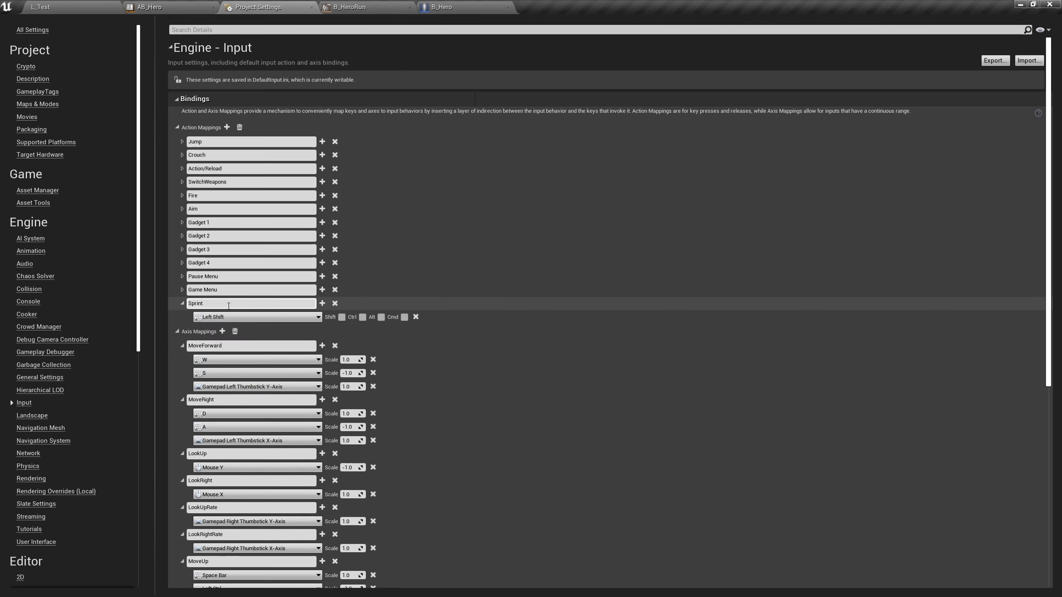
# Add Gamepad Left Thumbstick Button as a second binding of the Sprint action mapping
pyautogui.click(182, 289)
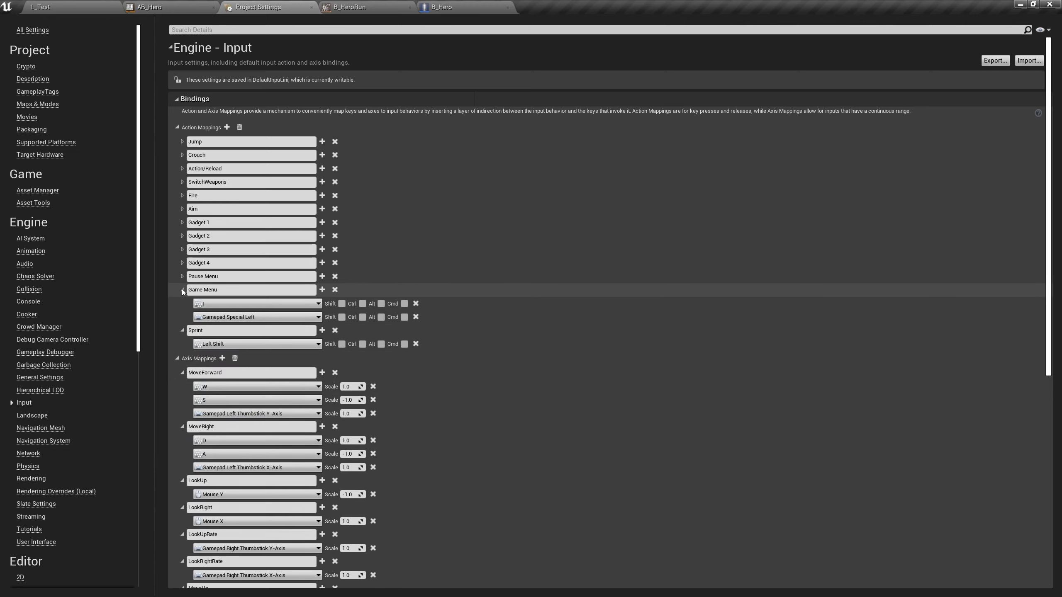
pyautogui.click(181, 289)
pyautogui.click(321, 303)
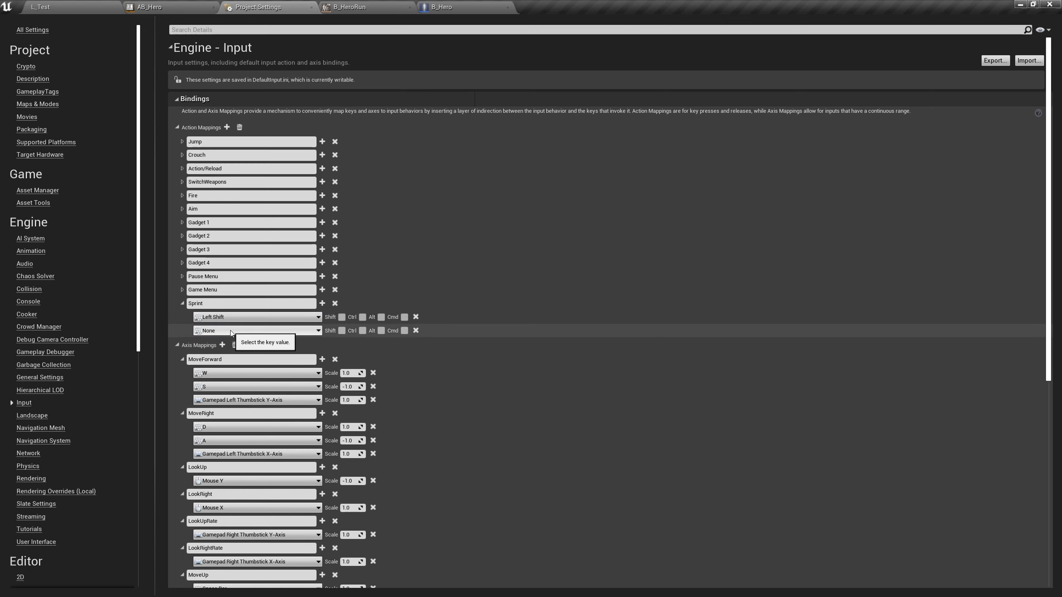
pyautogui.click(257, 331)
pyautogui.click(198, 355)
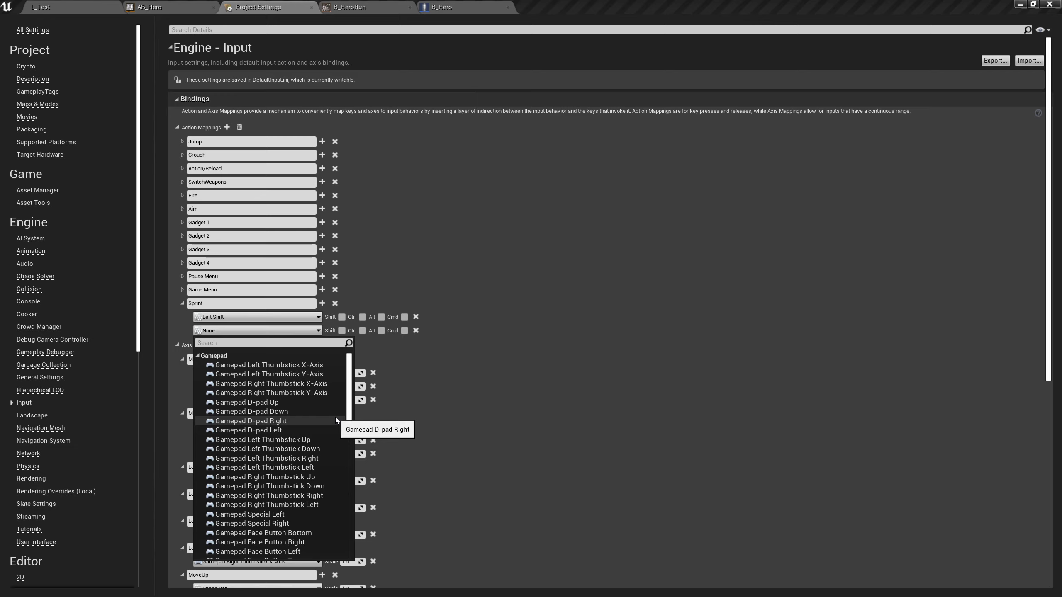
pyautogui.scroll(-4, 322, 511)
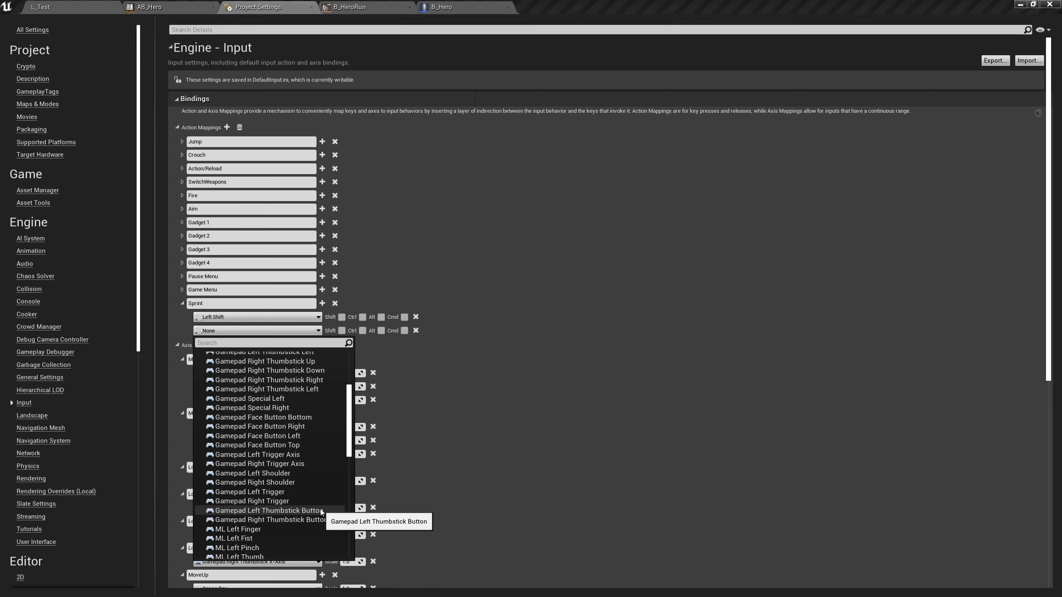
pyautogui.click(321, 511)
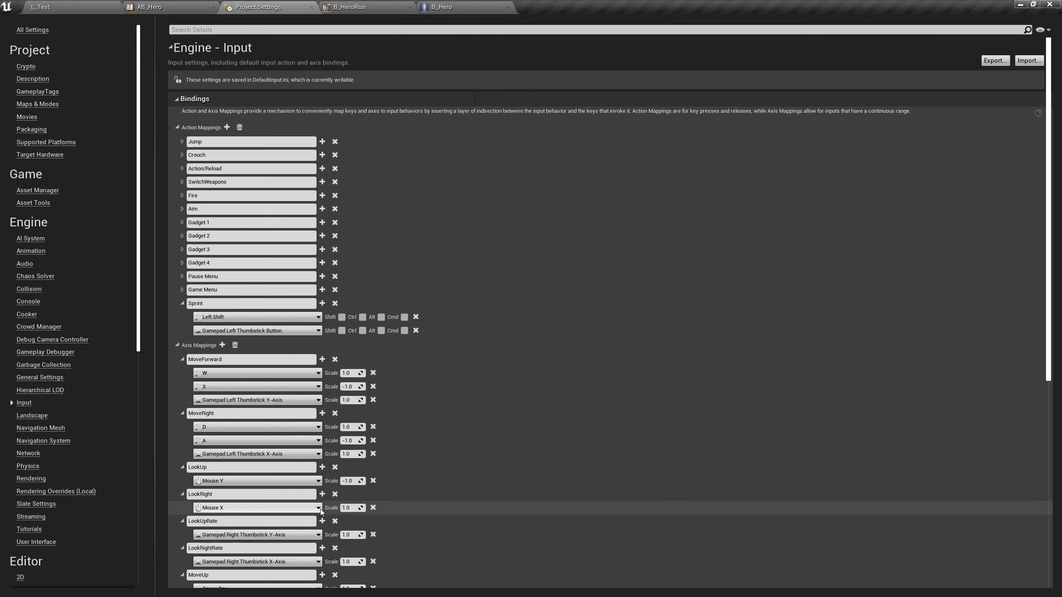
# Add the InputAction Sprint event to B_Hero's Event Graph, aligned below the InputAction Gadget 4 event
pyautogui.click(480, 7)
pyautogui.moveTo(559, 403); pyautogui.dragTo(685, 461, button='right')
pyautogui.moveTo(667, 327); pyautogui.dragTo(418, 393, button='right')
pyautogui.rightClick(418, 393)
pyautogui.write('sprint')
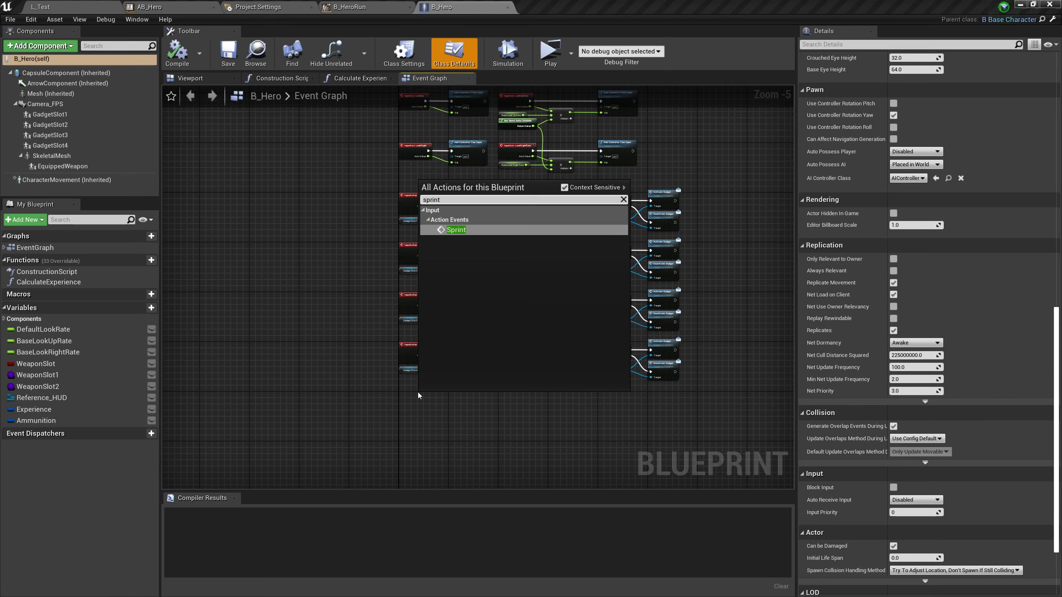
pyautogui.press('Return')
pyautogui.scroll(5, 417, 392)
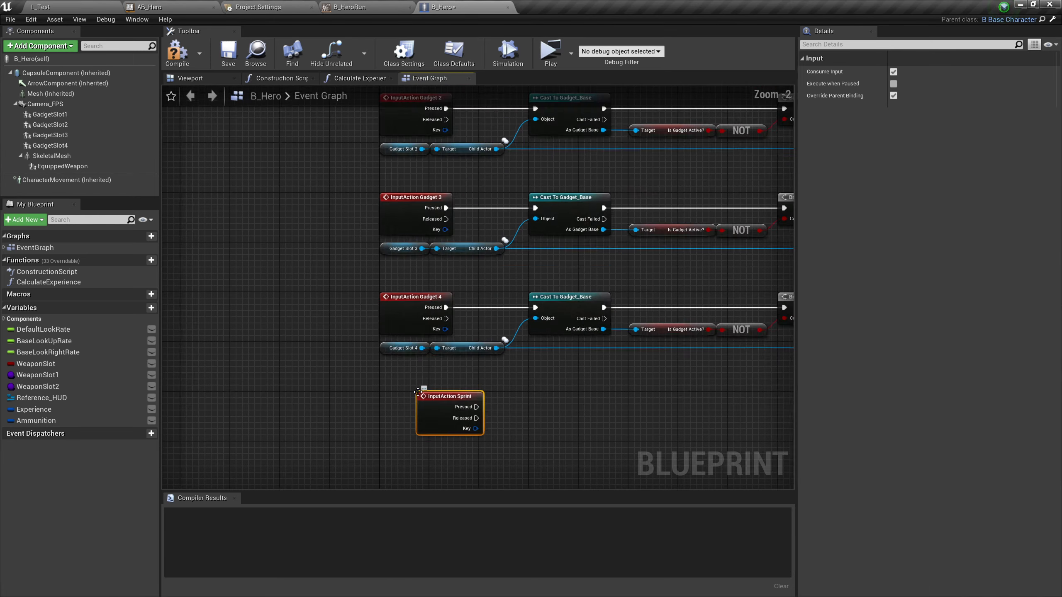
pyautogui.moveTo(663, 272); pyautogui.dragTo(494, 156, button='right')
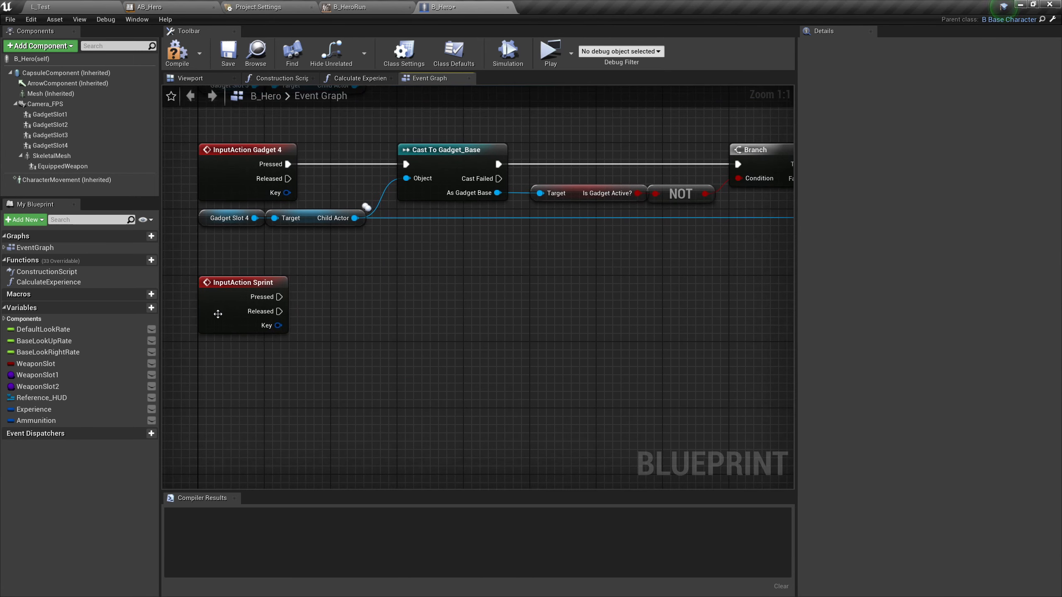
# Place a Character Movement reference below the Sprint event and create a Set Max Walk Speed node targeting it
pyautogui.moveTo(63, 180); pyautogui.dragTo(222, 368)
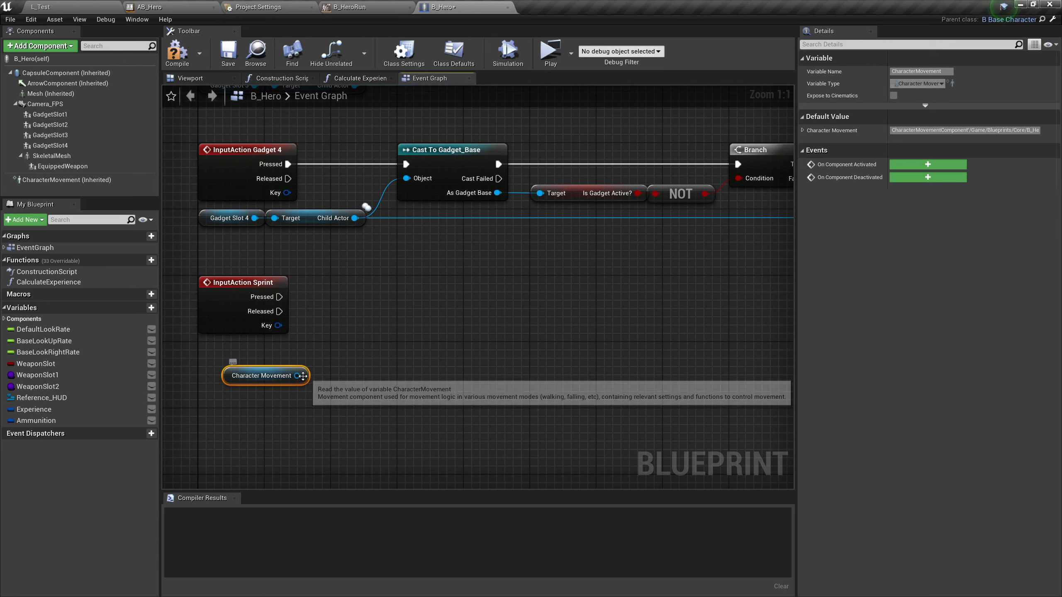
pyautogui.moveTo(297, 375); pyautogui.dragTo(409, 287)
pyautogui.write('set max wa')
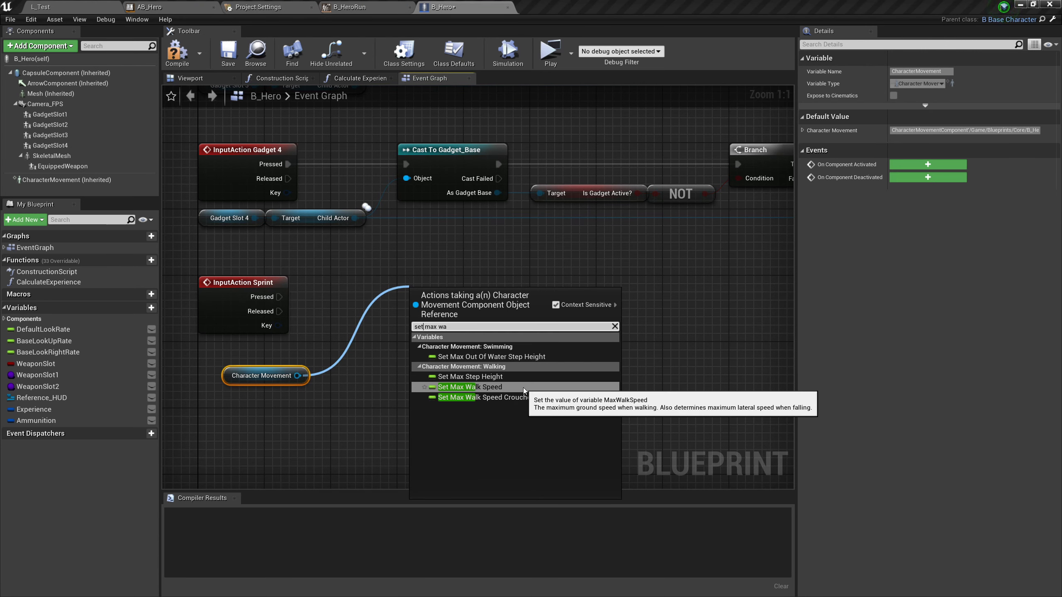
pyautogui.click(481, 387)
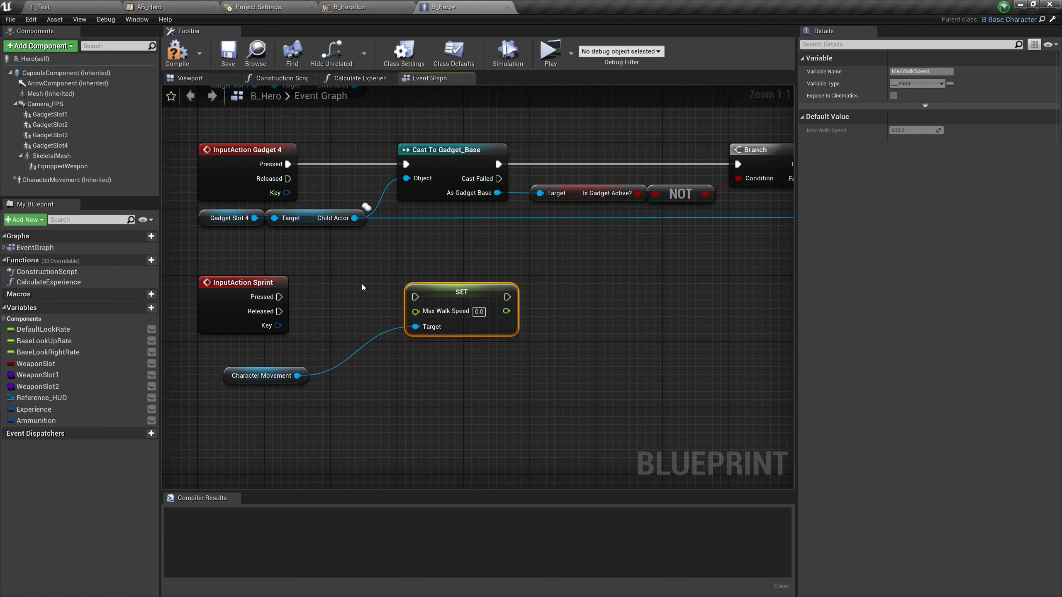
pyautogui.moveTo(453, 295); pyautogui.dragTo(444, 303)
# Duplicate the Set Max Walk Speed node, stack the copy directly below the original, and connect Character Movement to its Target
pyautogui.hotkey('ctrl', 'c')
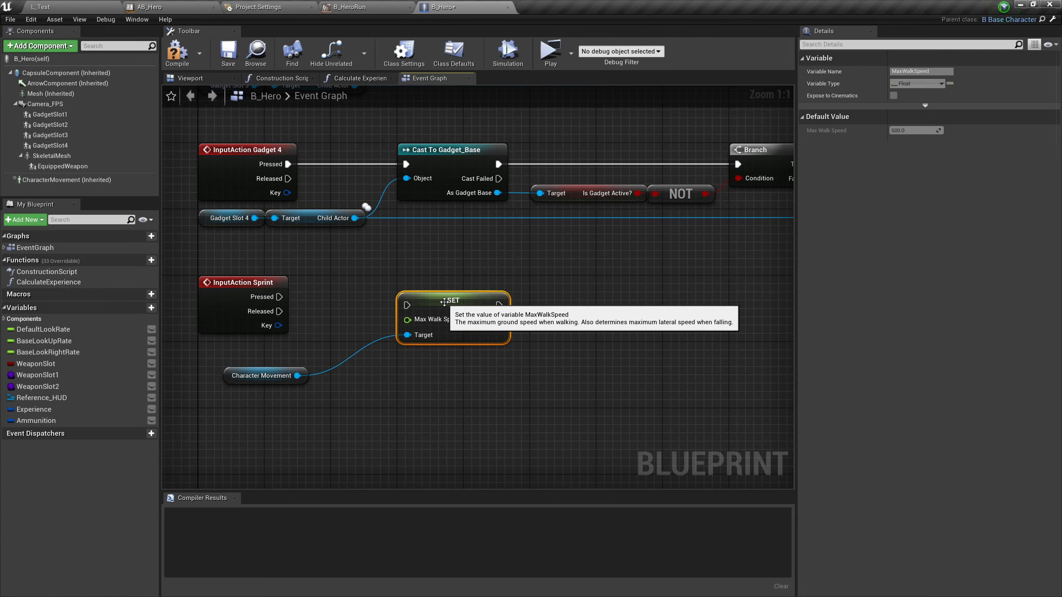
pyautogui.hotkey('ctrl', 'v')
pyautogui.moveTo(396, 383); pyautogui.dragTo(423, 383, button='right')
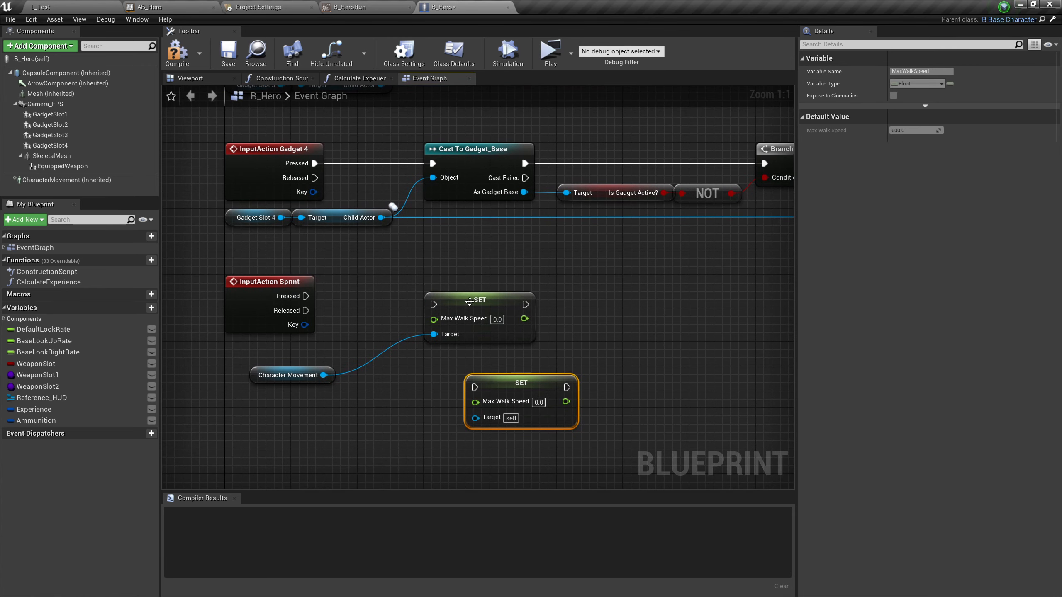
pyautogui.moveTo(465, 298); pyautogui.dragTo(465, 290)
pyautogui.moveTo(512, 383); pyautogui.dragTo(470, 348)
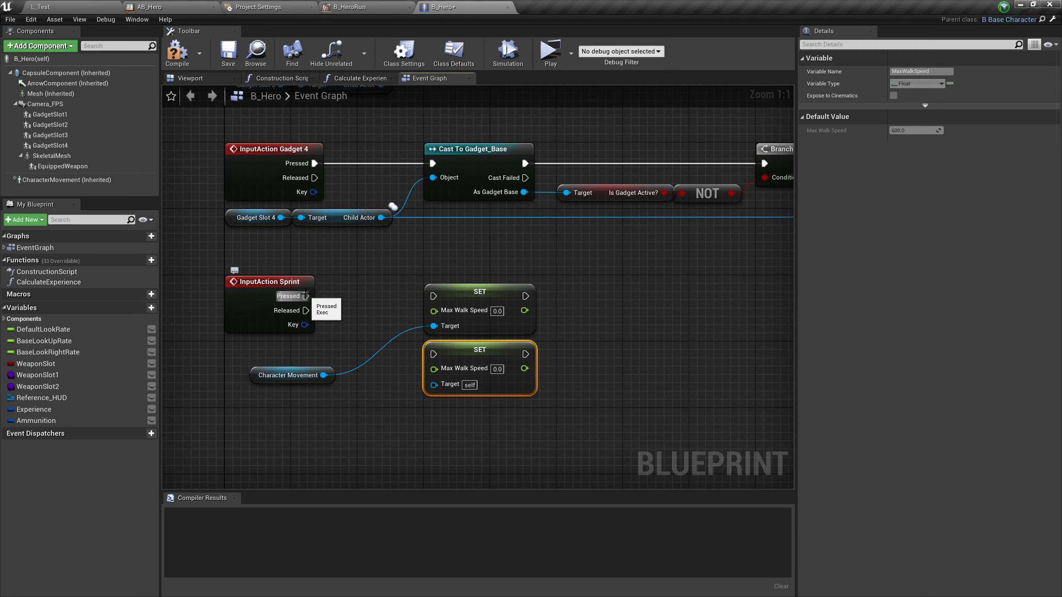
pyautogui.moveTo(323, 375); pyautogui.dragTo(431, 384)
# Set Max Walk Speed to 900 in the upper setter and 600 in the lower setter
pyautogui.click(497, 310)
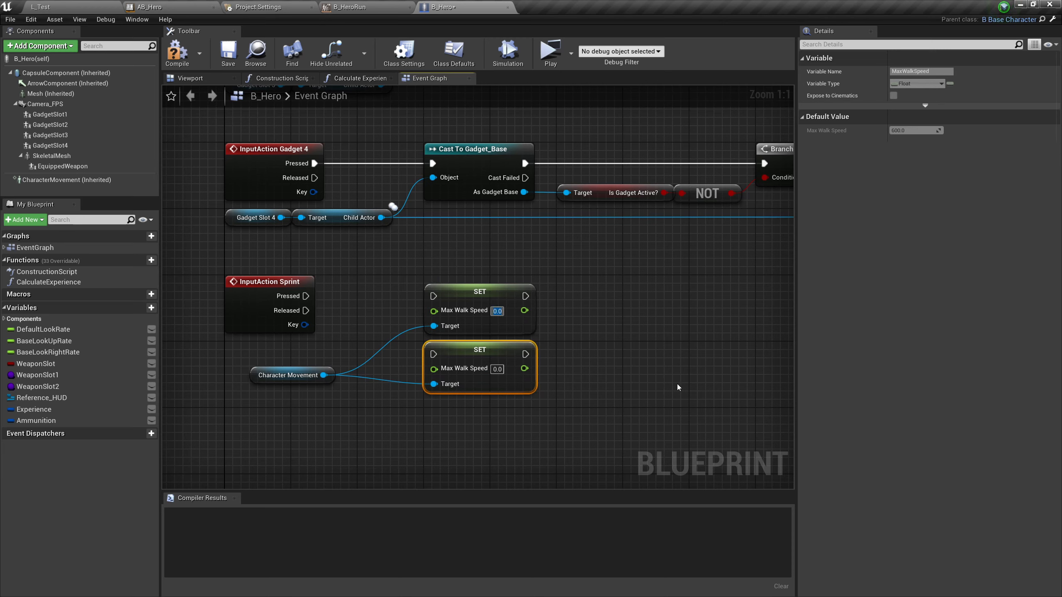
pyautogui.write('900')
pyautogui.click(671, 383)
pyautogui.click(501, 369)
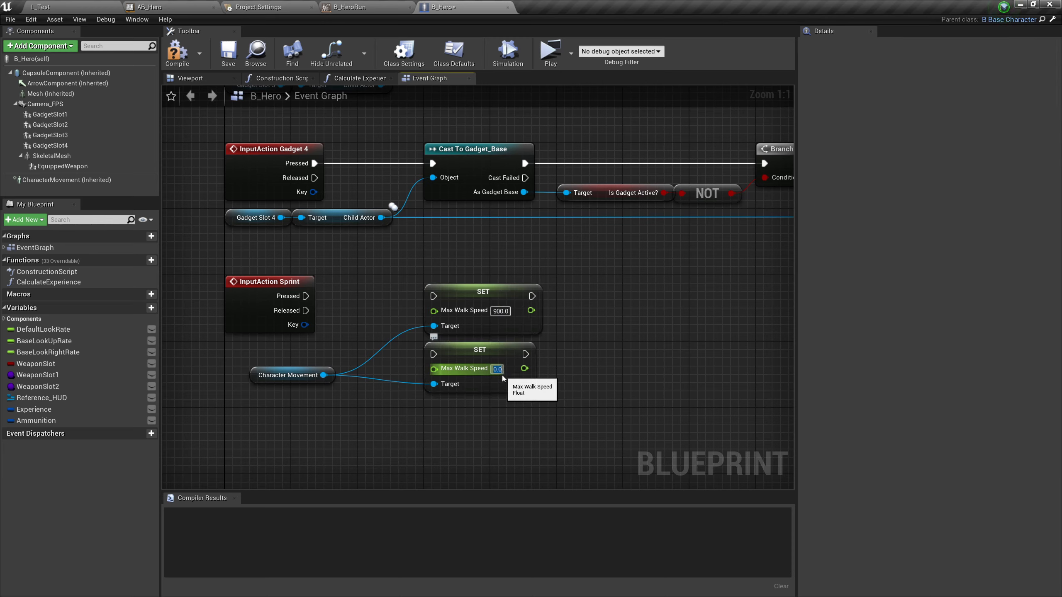
pyautogui.write('600')
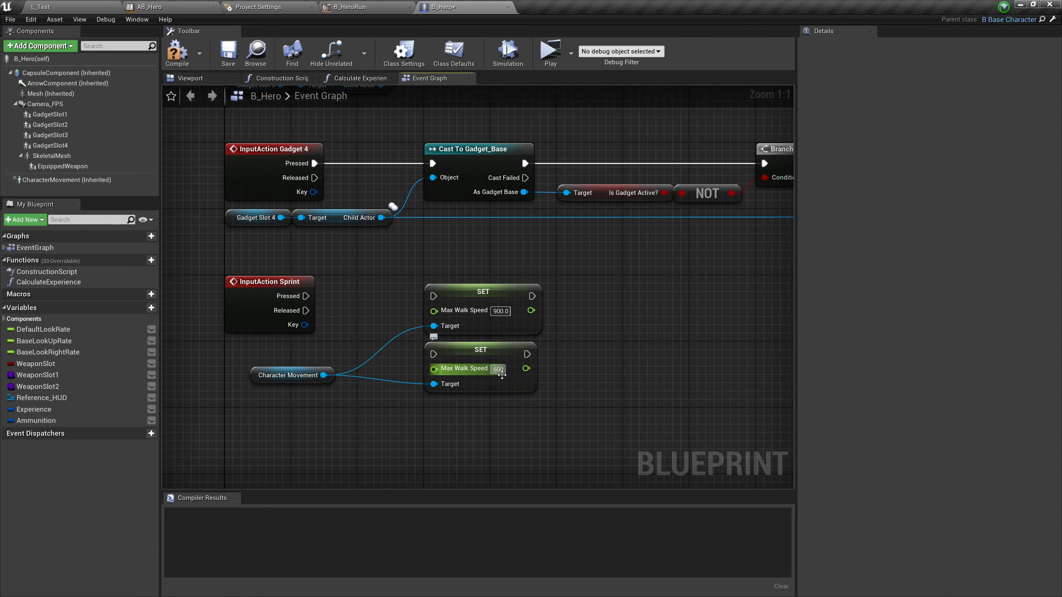
pyautogui.click(619, 342)
# Move both Max Walk Speed setters together farther away from the Sprint event to make room between them
pyautogui.moveTo(620, 281); pyautogui.dragTo(659, 245, button='right')
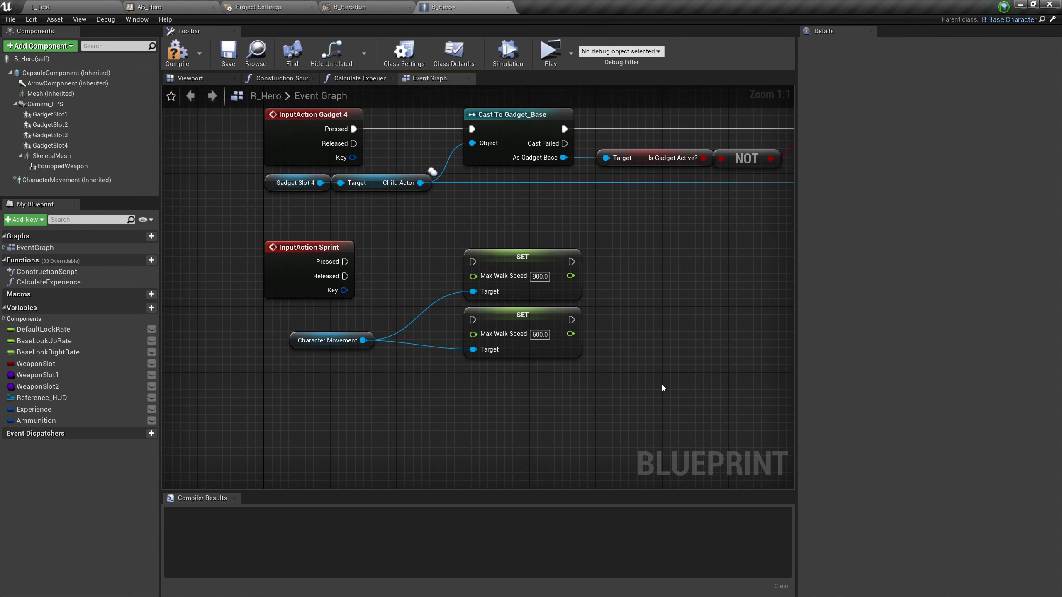
pyautogui.moveTo(662, 385); pyautogui.dragTo(602, 274)
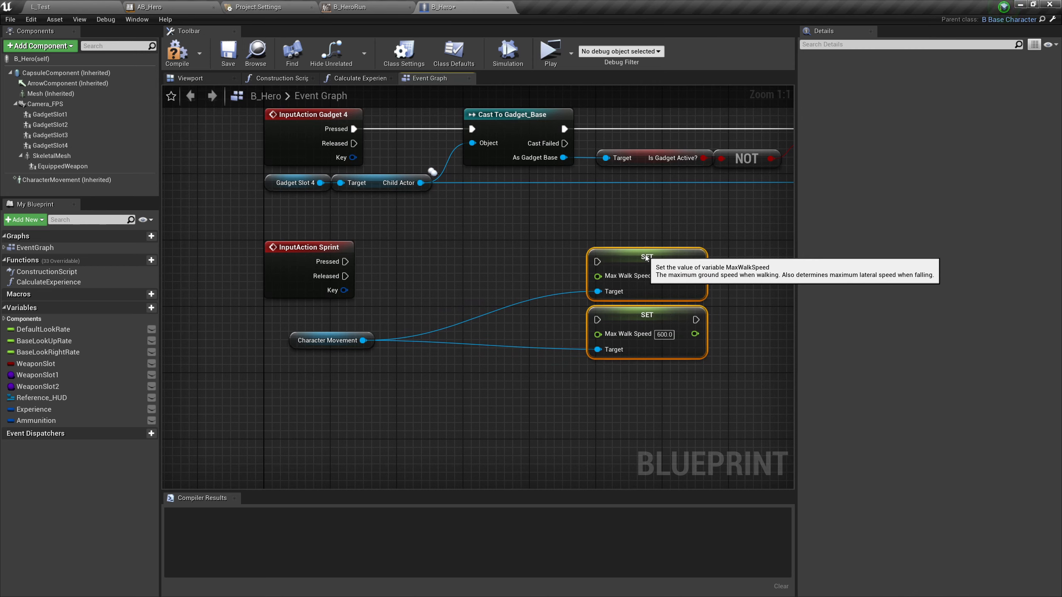
pyautogui.click(448, 257)
# Add an Is Crouched getter feeding a NOT Boolean node and place both just below the Sprint event
pyautogui.moveTo(431, 263); pyautogui.dragTo(363, 301, button='right')
pyautogui.rightClick(358, 319)
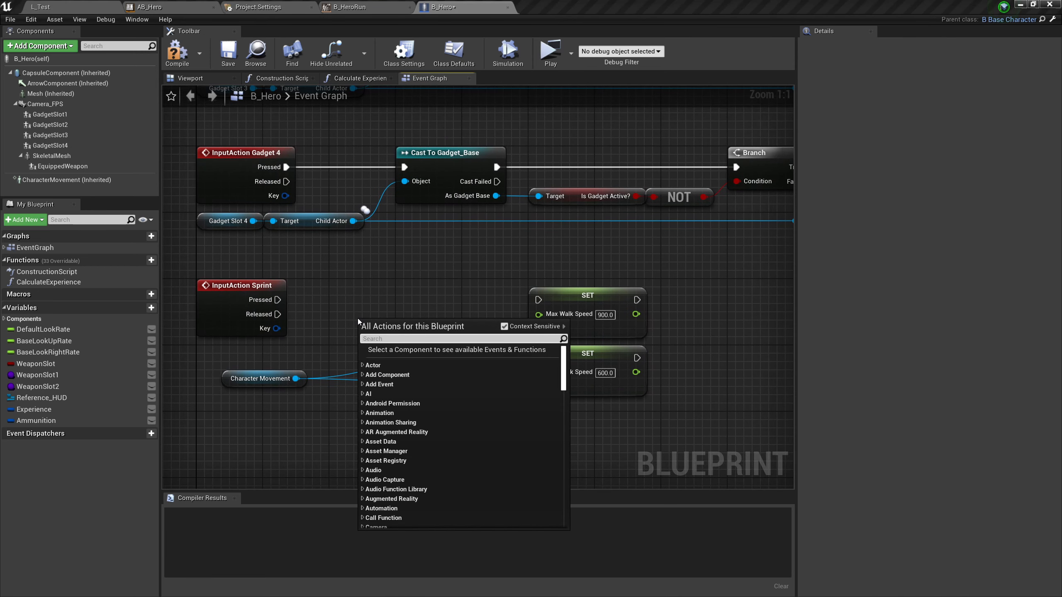
pyautogui.write('is crouched')
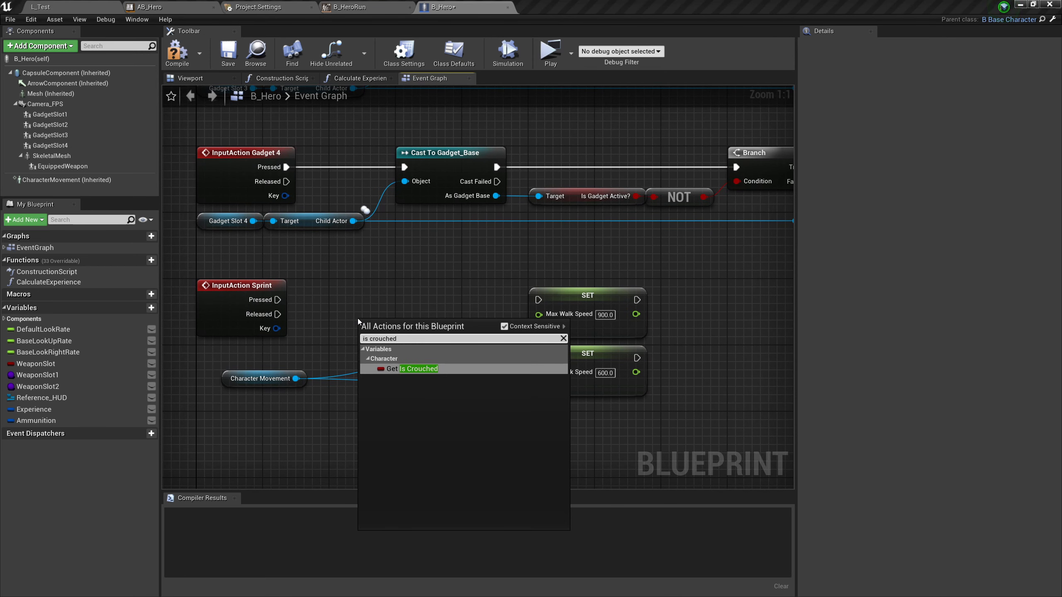
pyautogui.click(389, 363)
pyautogui.moveTo(367, 329); pyautogui.dragTo(404, 294)
pyautogui.write('notb')
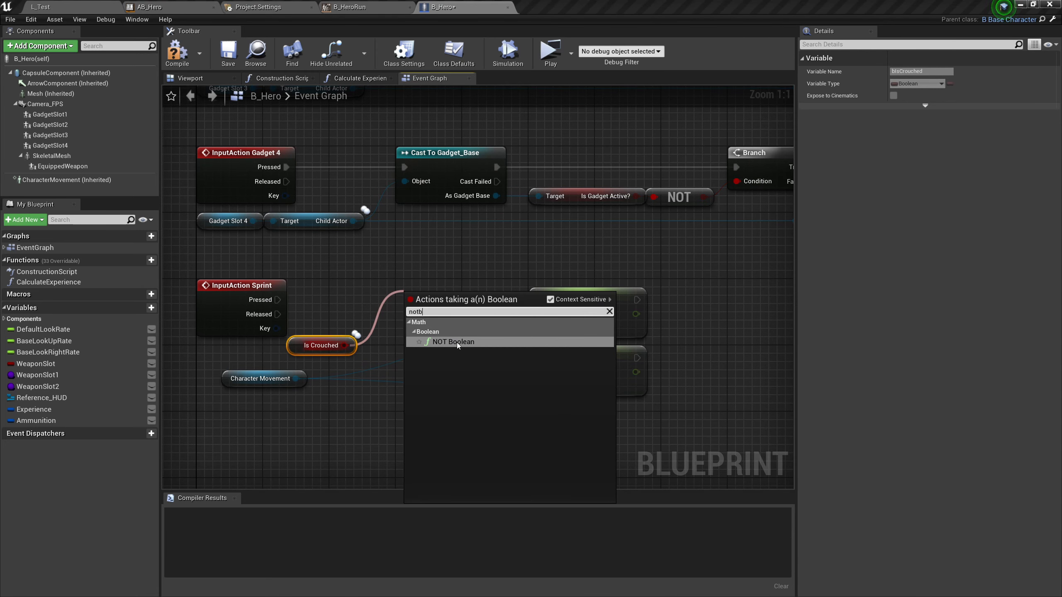
pyautogui.press('Return')
pyautogui.moveTo(290, 349); pyautogui.dragTo(199, 358)
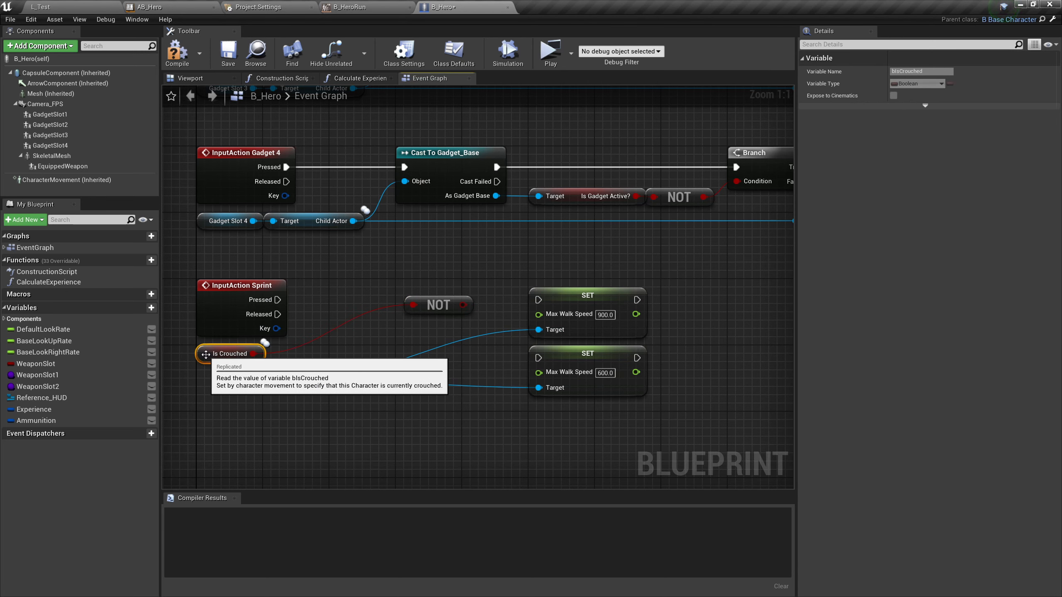
pyautogui.moveTo(435, 304); pyautogui.dragTo(294, 354)
# Insert a Branch between Sprint's Pressed output and the 900 Max Walk Speed setter, using the NOT result as its Condition
pyautogui.moveTo(277, 300); pyautogui.dragTo(539, 300)
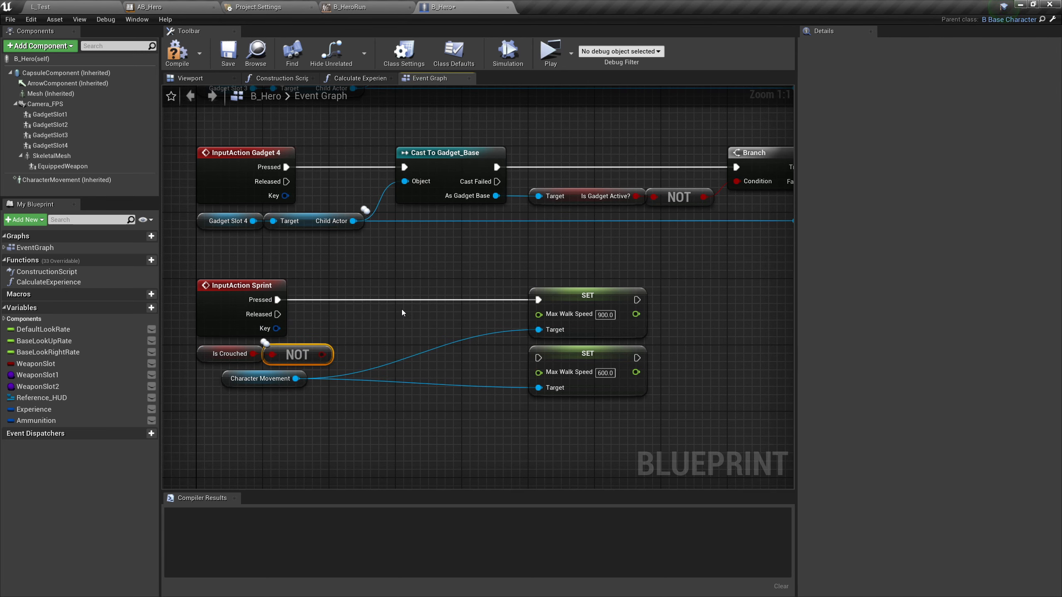
pyautogui.press('b')
pyautogui.click(414, 289)
pyautogui.moveTo(433, 296); pyautogui.dragTo(418, 290)
pyautogui.moveTo(277, 300); pyautogui.dragTo(404, 301)
pyautogui.moveTo(486, 300); pyautogui.dragTo(538, 299)
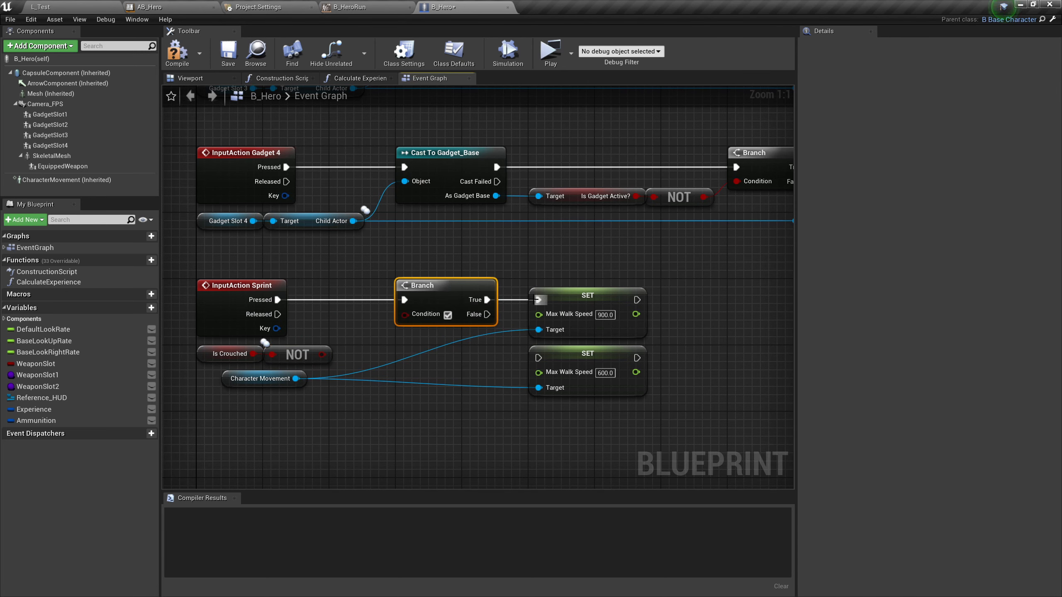
pyautogui.moveTo(321, 354); pyautogui.dragTo(405, 314)
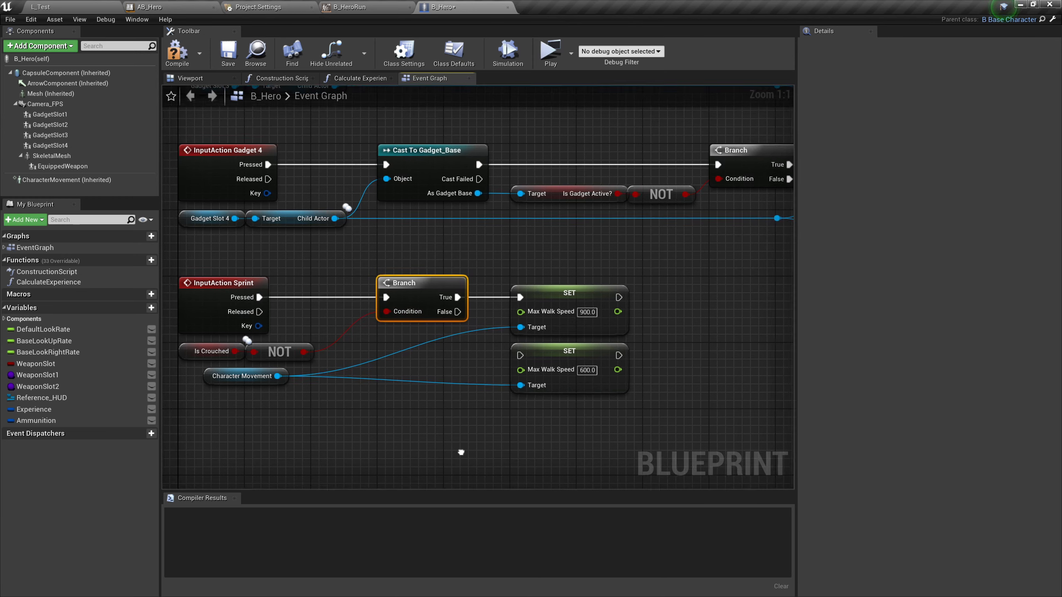
# Add an Un Crouch function node in the empty graph area below the Sprint nodes
pyautogui.moveTo(462, 454); pyautogui.dragTo(507, 456, button='right')
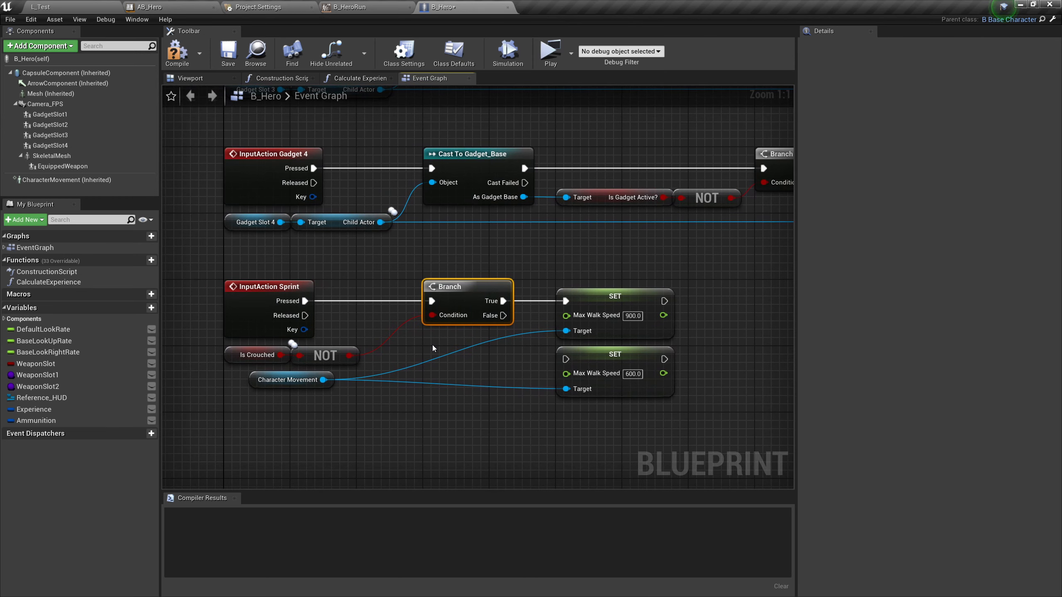
pyautogui.moveTo(432, 346); pyautogui.dragTo(477, 336, button='right')
pyautogui.rightClick(411, 422)
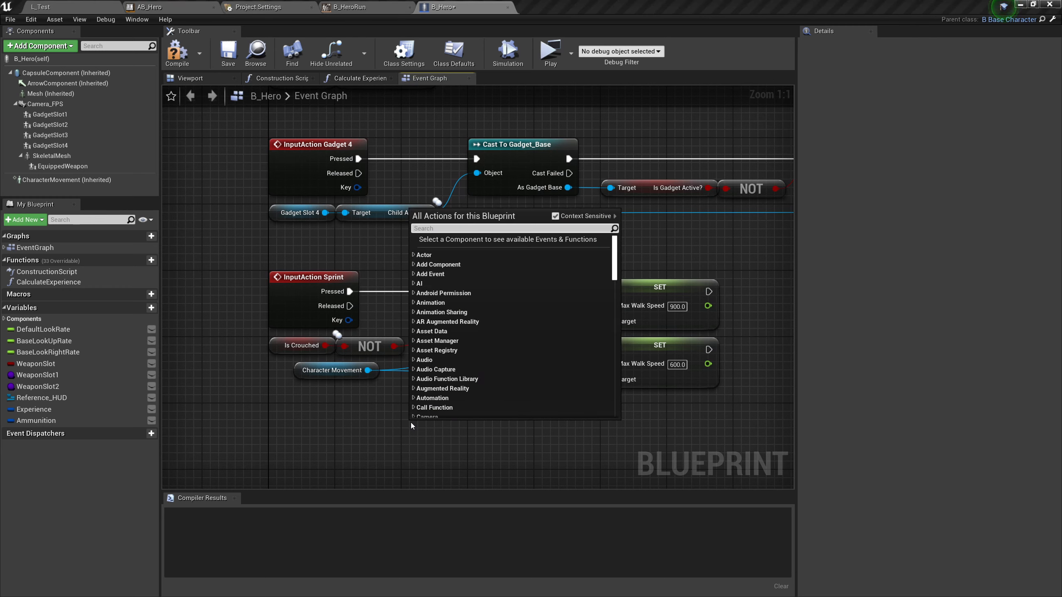
pyautogui.write('uncrouch')
pyautogui.press('Return')
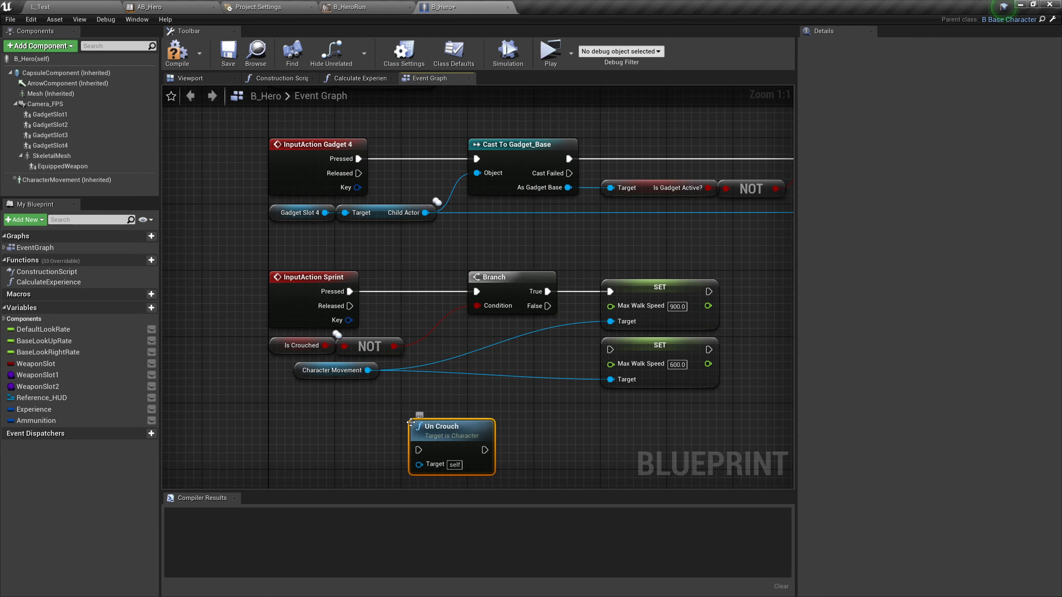
# Delete the Sprint event's Branch together with the Is Crouched and NOT nodes
pyautogui.click(506, 293)
pyautogui.press('Delete')
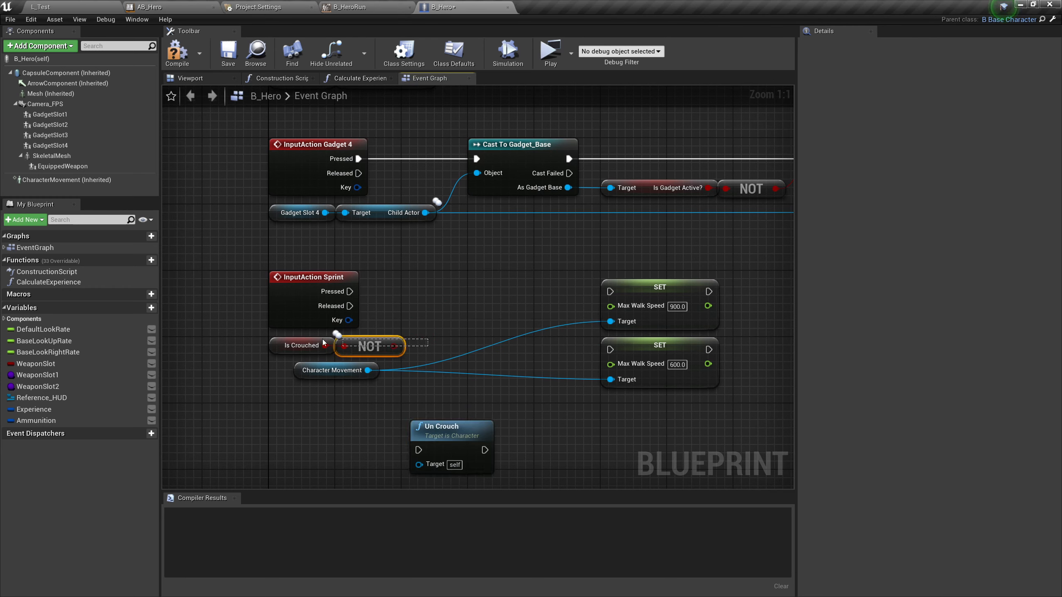
pyautogui.moveTo(323, 342); pyautogui.dragTo(314, 348)
pyautogui.press('Delete')
# Wire Sprint's Pressed output through Un Crouch to the 900 Max Walk Speed setter, and Released to the 600 setter
pyautogui.moveTo(443, 429); pyautogui.dragTo(501, 271)
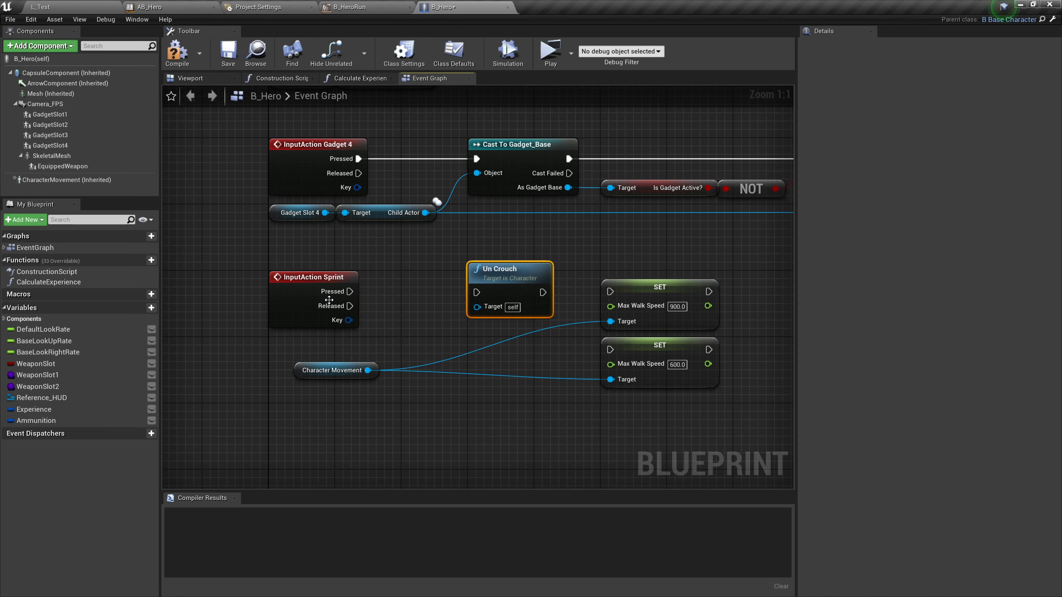
pyautogui.moveTo(352, 292); pyautogui.dragTo(476, 293)
pyautogui.moveTo(543, 292); pyautogui.dragTo(610, 292)
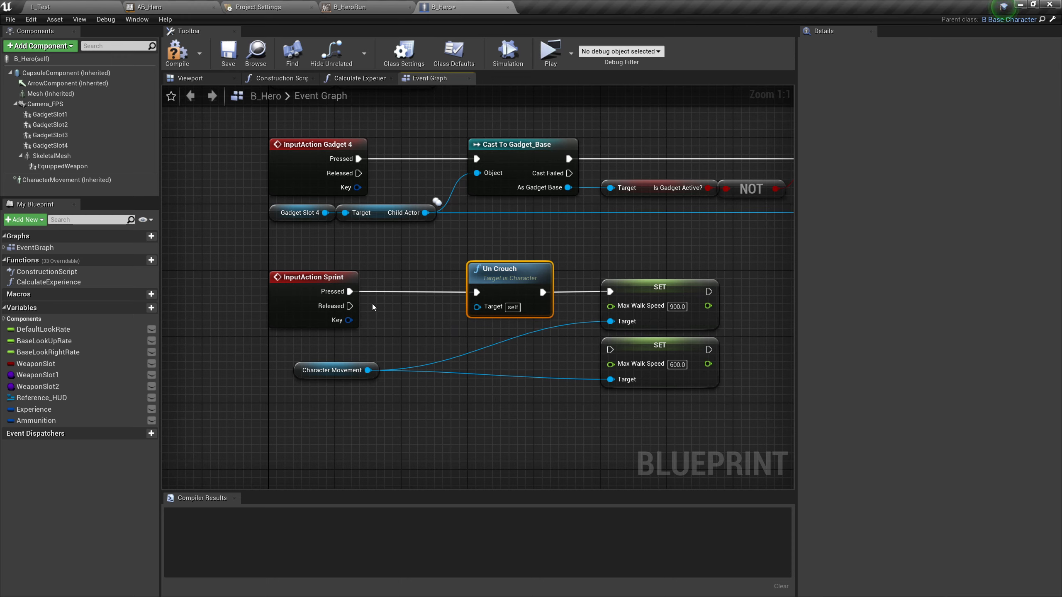
pyautogui.moveTo(349, 306); pyautogui.dragTo(610, 349)
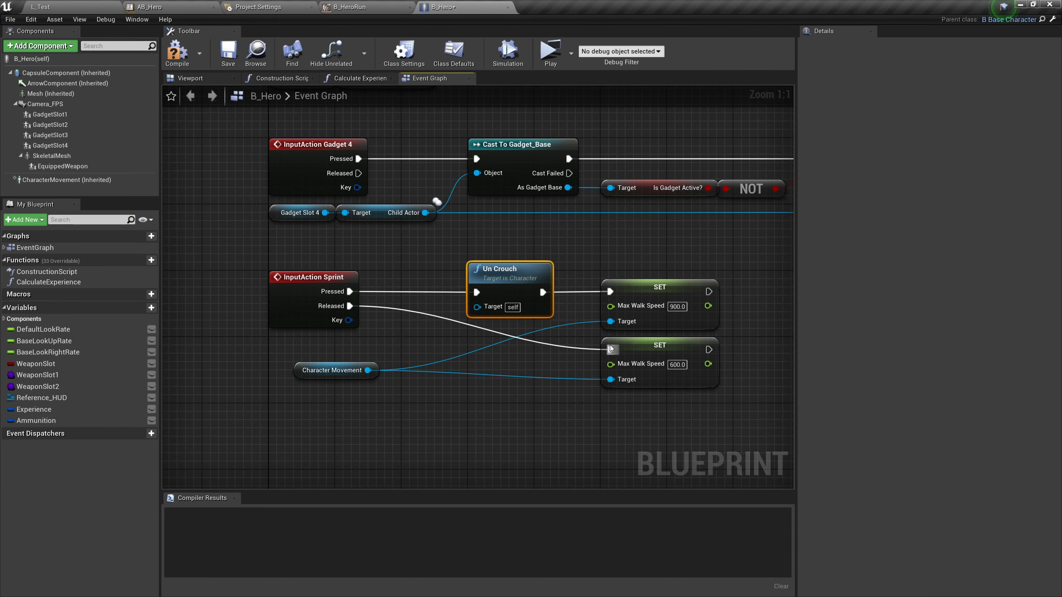
# Move Un Crouch and both Max Walk Speed setters closer to the Sprint event, and compile the B_Hero blueprint
pyautogui.moveTo(707, 413); pyautogui.dragTo(503, 287)
pyautogui.moveTo(500, 287); pyautogui.dragTo(434, 289)
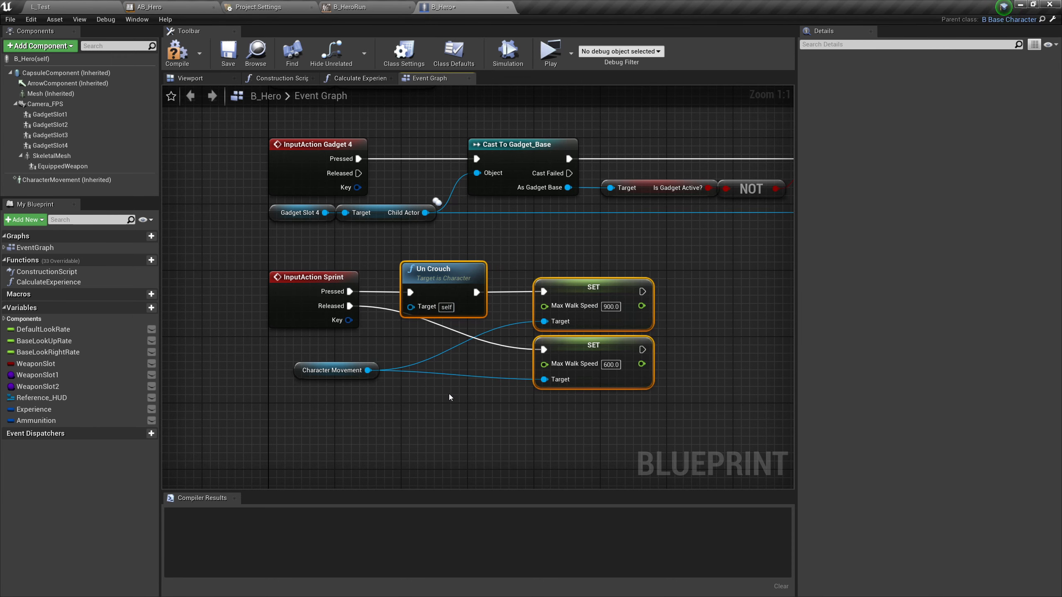
pyautogui.click(449, 394)
pyautogui.click(177, 53)
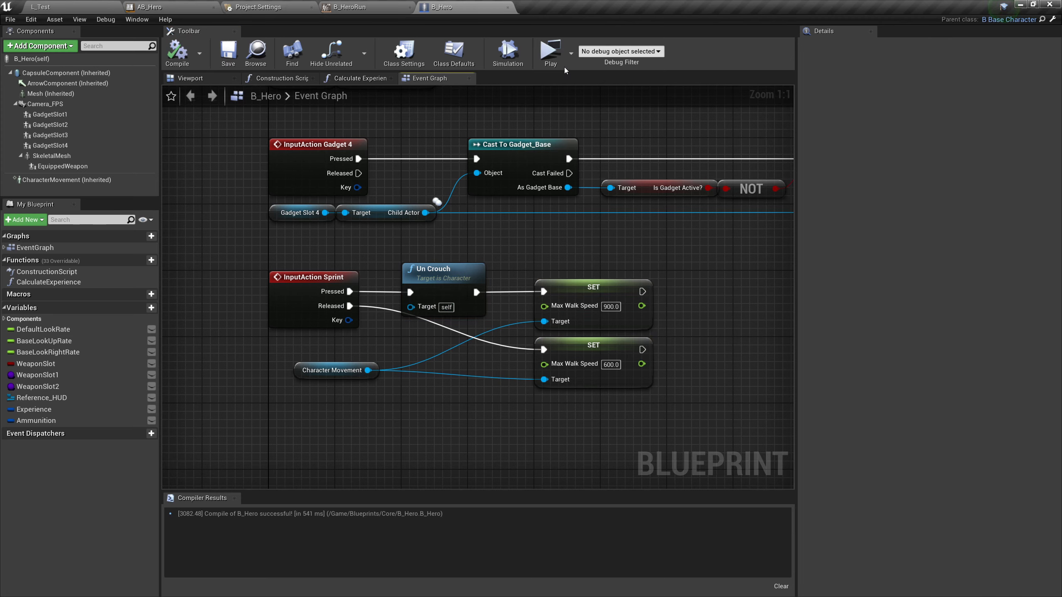
# Play-test the game by moving the character forward around the level to check walking and sprinting, and end the session
pyautogui.moveTo(714, 291); pyautogui.dragTo(594, 277, button='right')
pyautogui.click(553, 52)
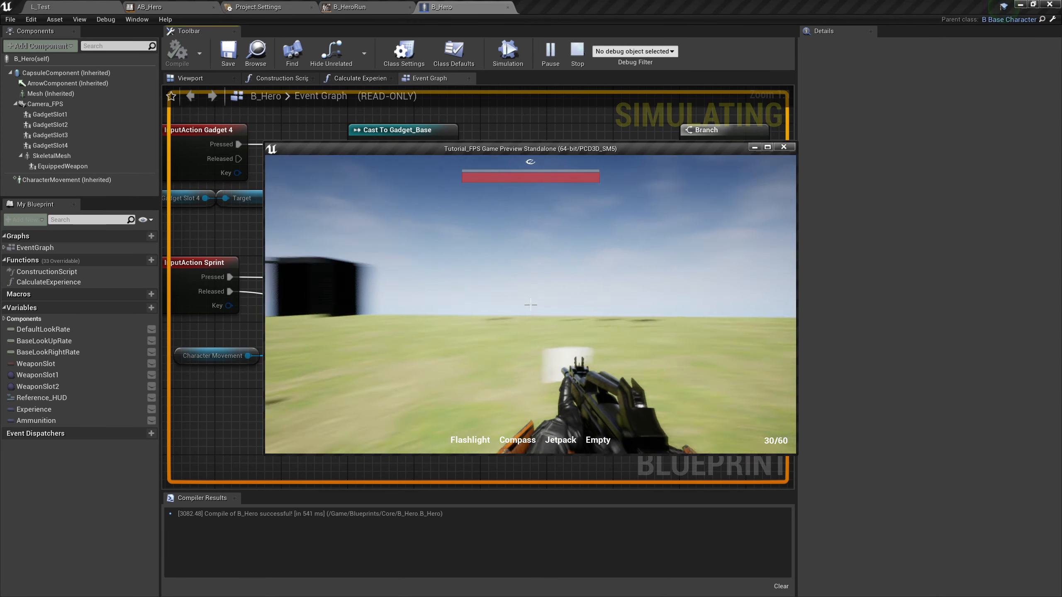
pyautogui.press('w')
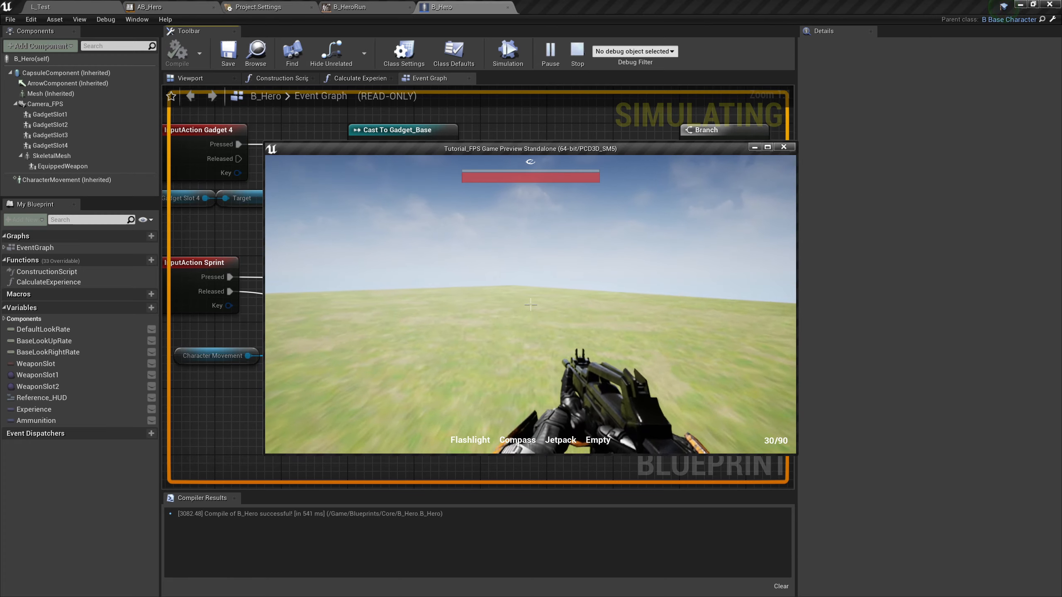
pyautogui.press('w')
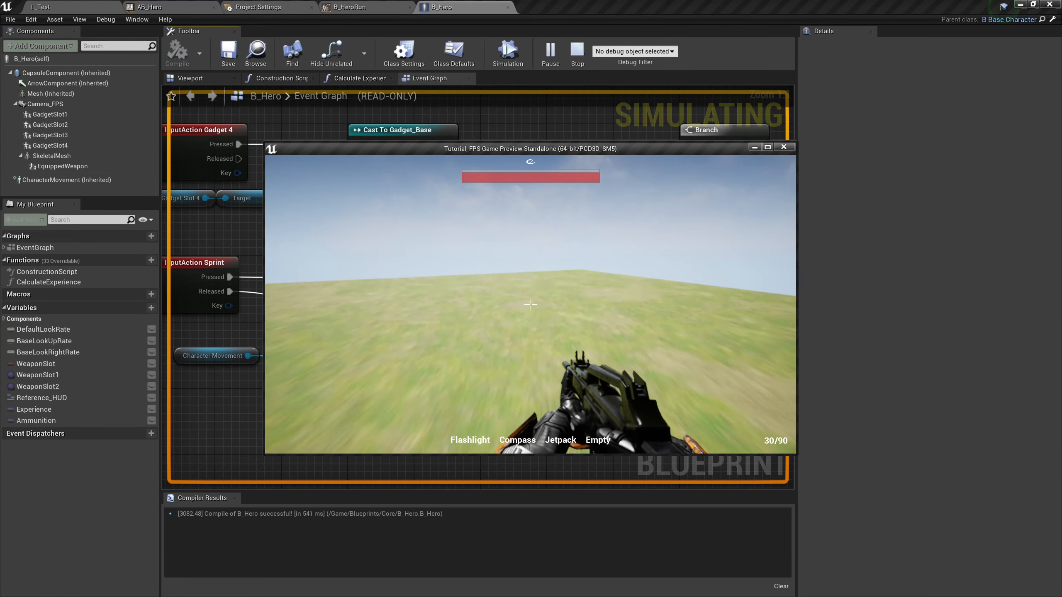
pyautogui.press('w')
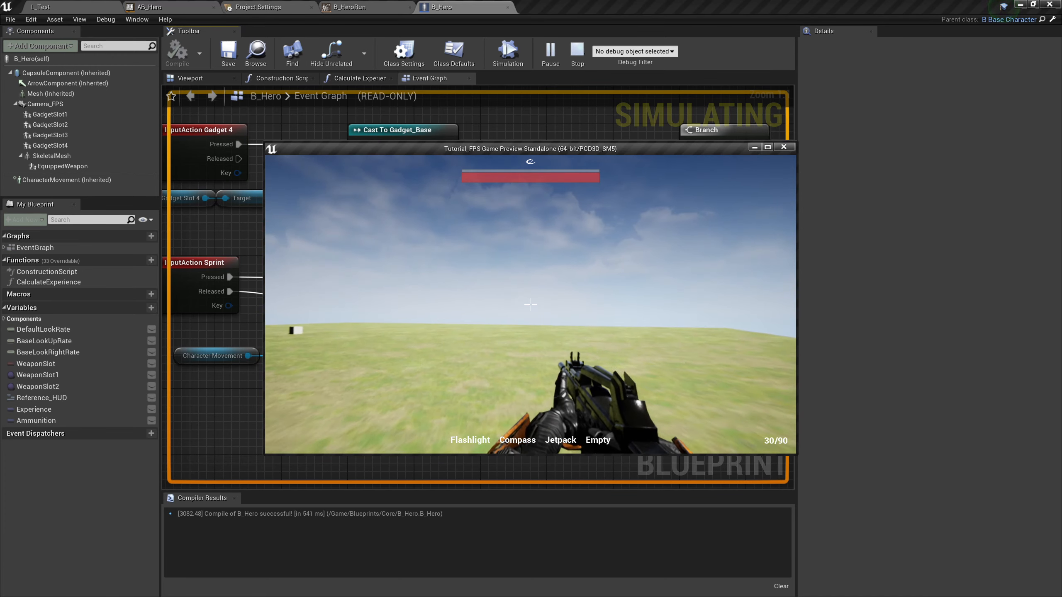
pyautogui.press('w')
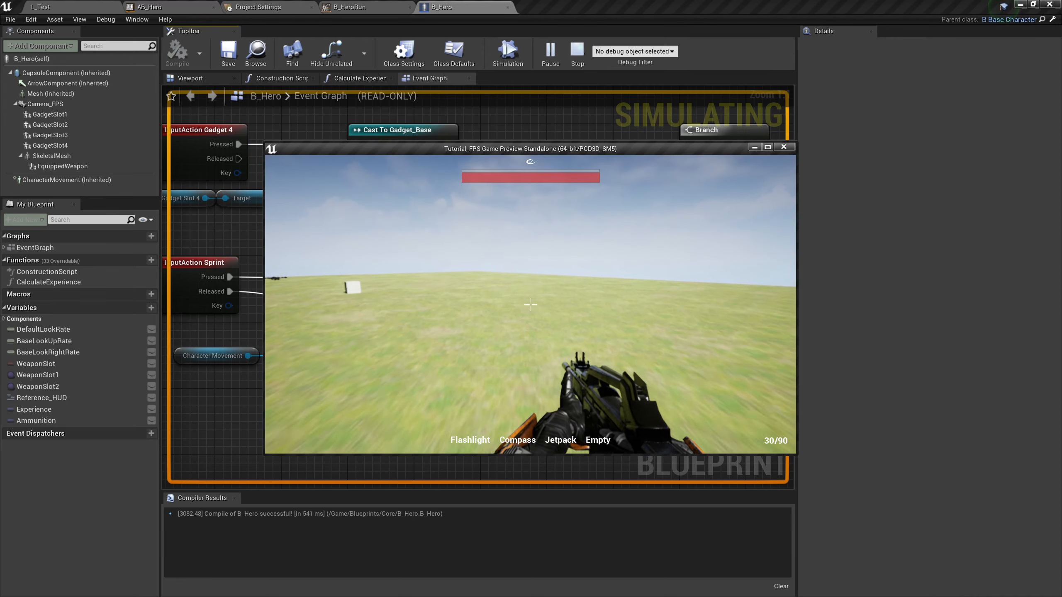
pyautogui.press('w')
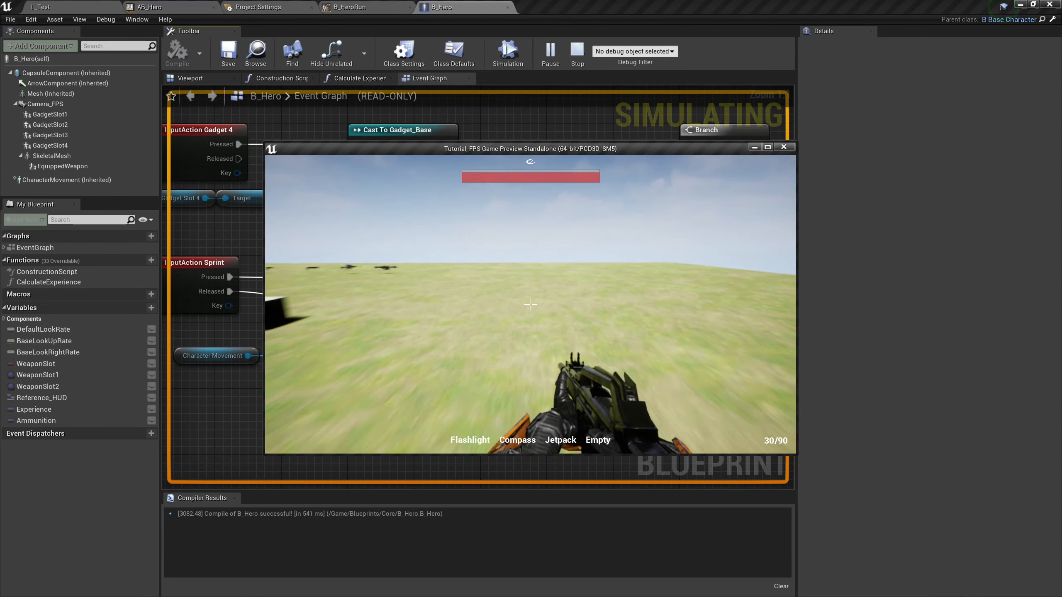
pyautogui.press('w')
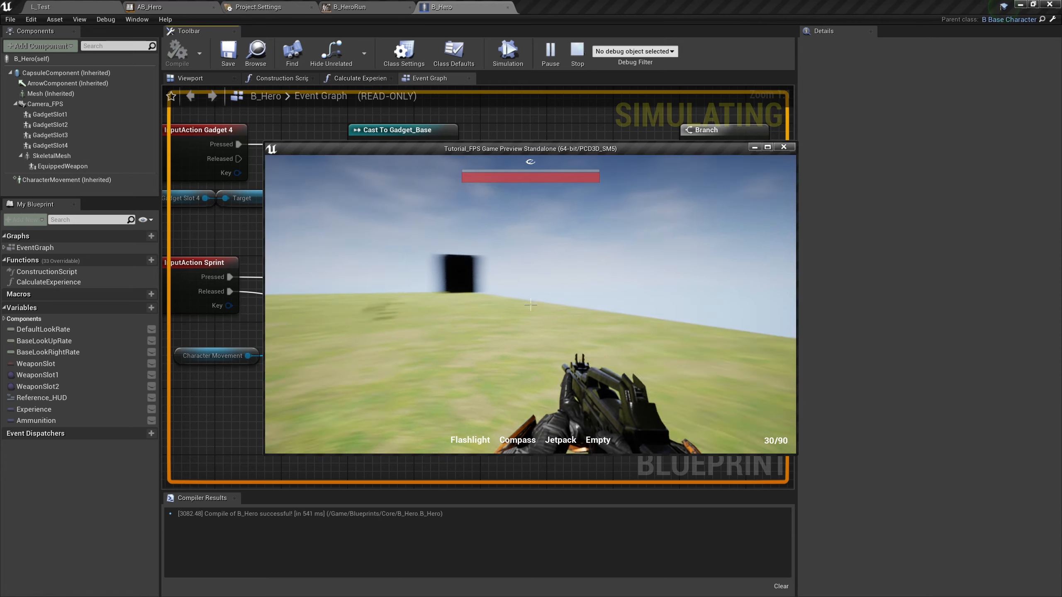
pyautogui.press('w')
pyautogui.press('w')
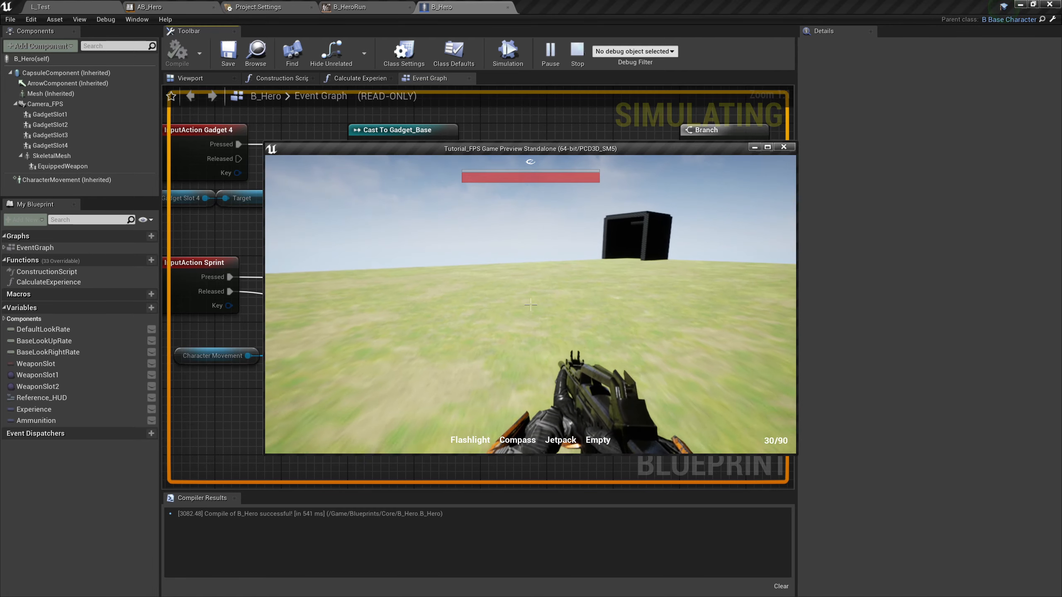
pyautogui.press('w')
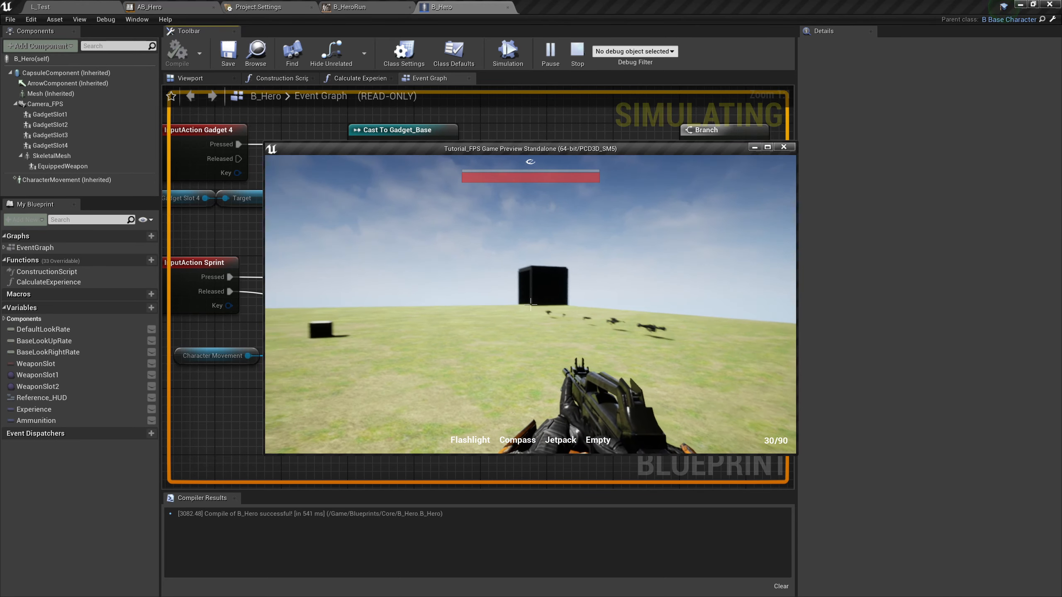
pyautogui.press('Escape')
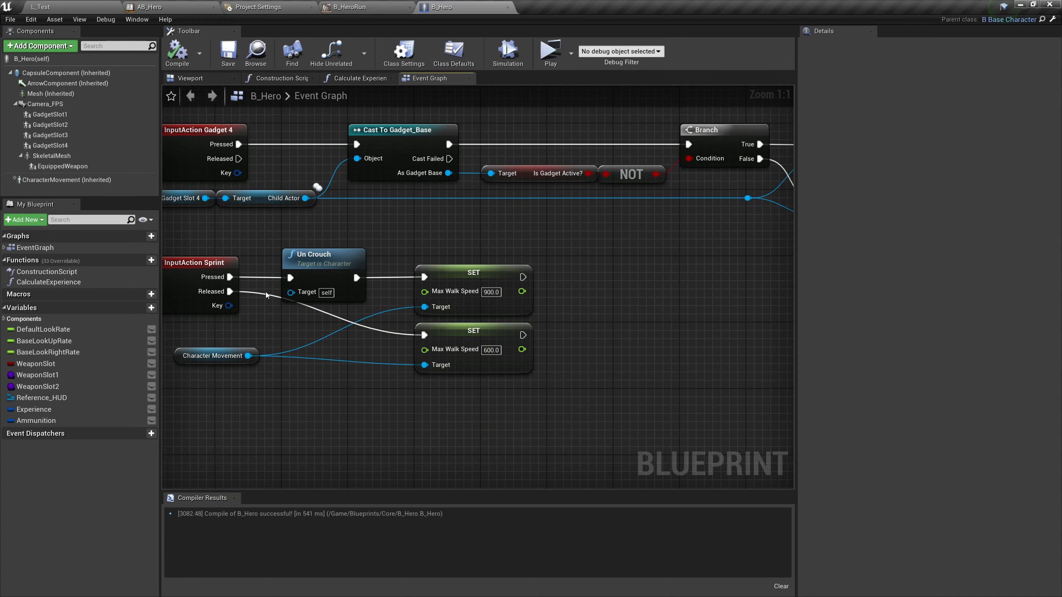